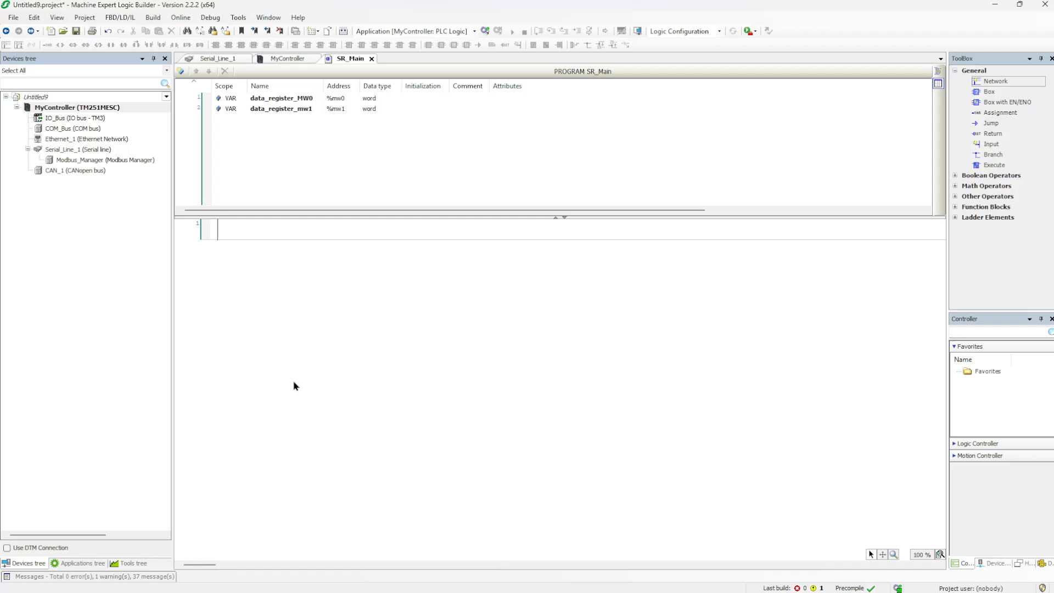
Log in to the TM251MESC controller with full download and boot application update
{"action": "left_click", "coordinate": [210, 19]}
{"action": "left_click", "coordinate": [185, 30]}
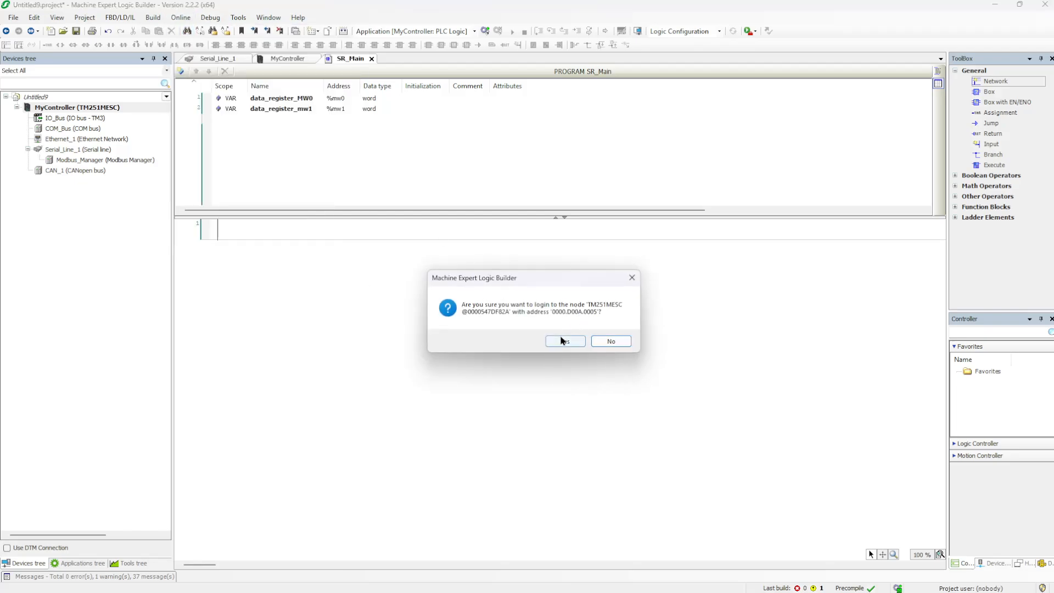
{"action": "left_click", "coordinate": [560, 339]}
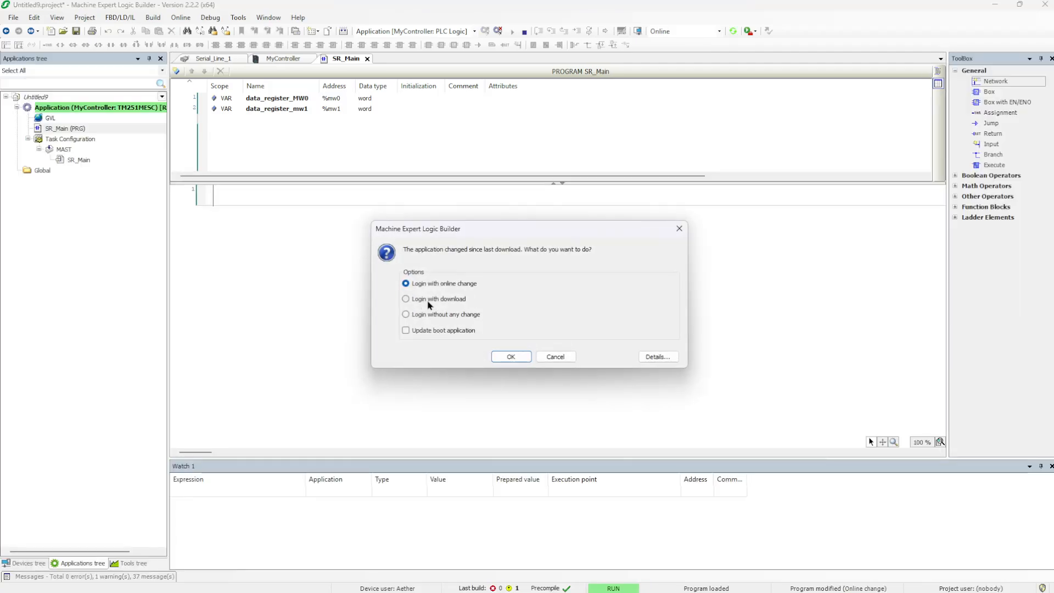
{"action": "left_click", "coordinate": [427, 301]}
{"action": "left_click", "coordinate": [511, 357]}
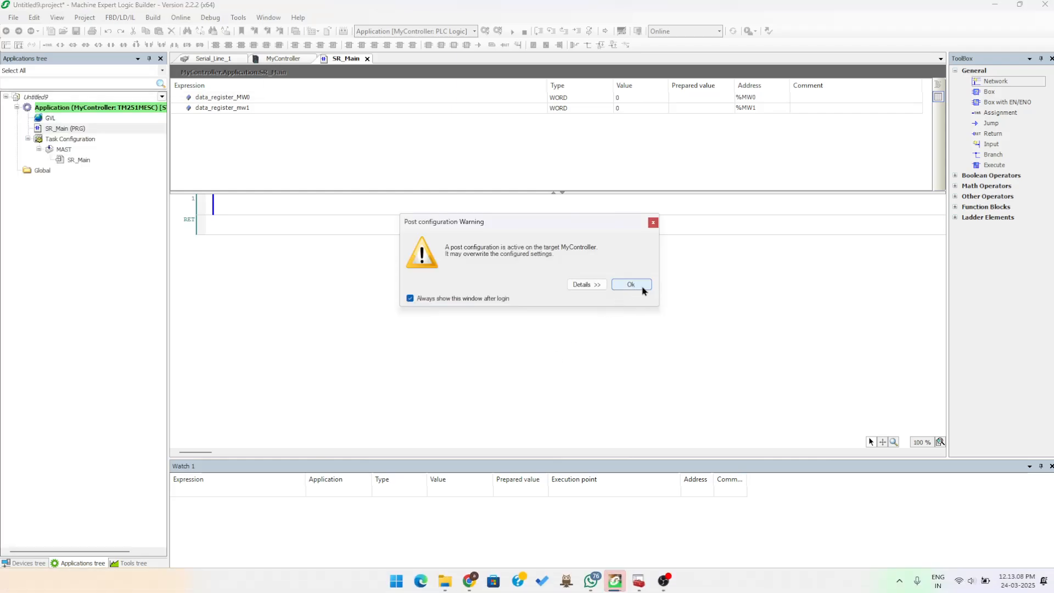
{"action": "left_click", "coordinate": [637, 286]}
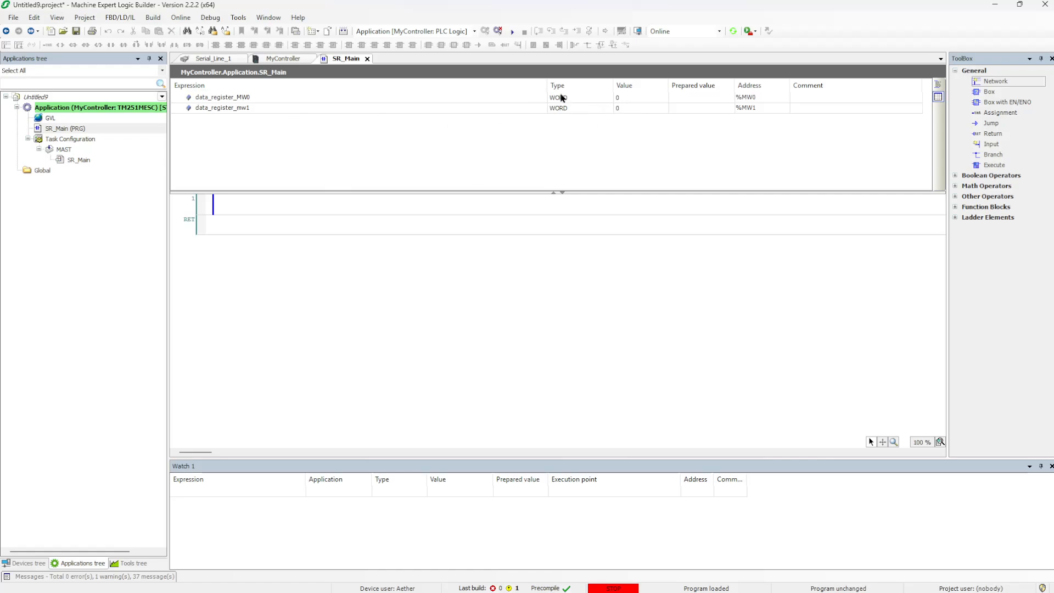
Start the application running on the controller, with both registers monitored at 0
{"action": "left_click_drag", "start_coordinate": [548, 85], "coordinate": [379, 85]}
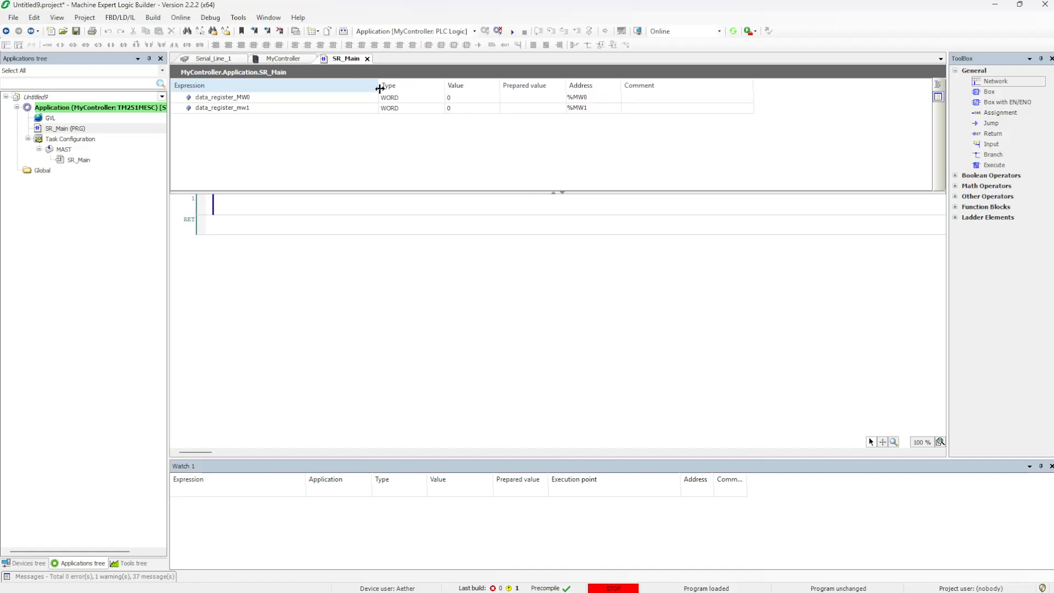
{"action": "left_click", "coordinate": [209, 17]}
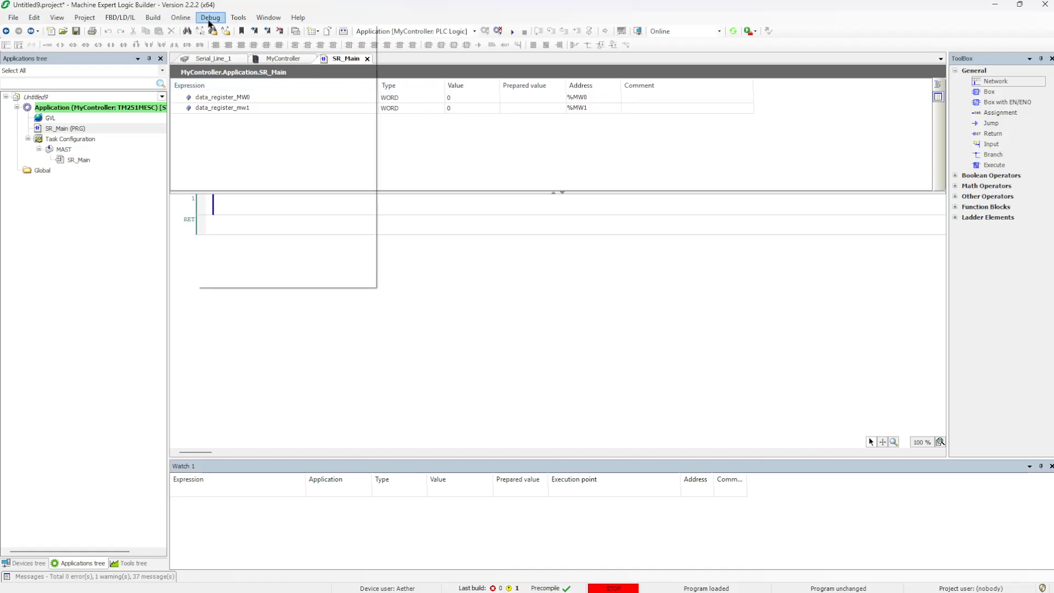
{"action": "left_click", "coordinate": [228, 30]}
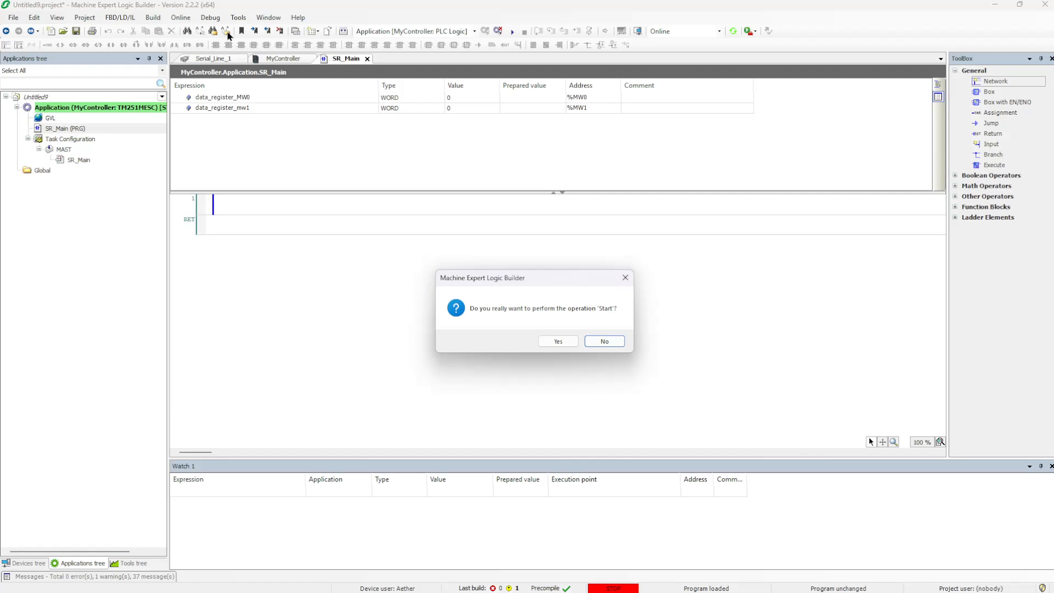
{"action": "left_click", "coordinate": [560, 343]}
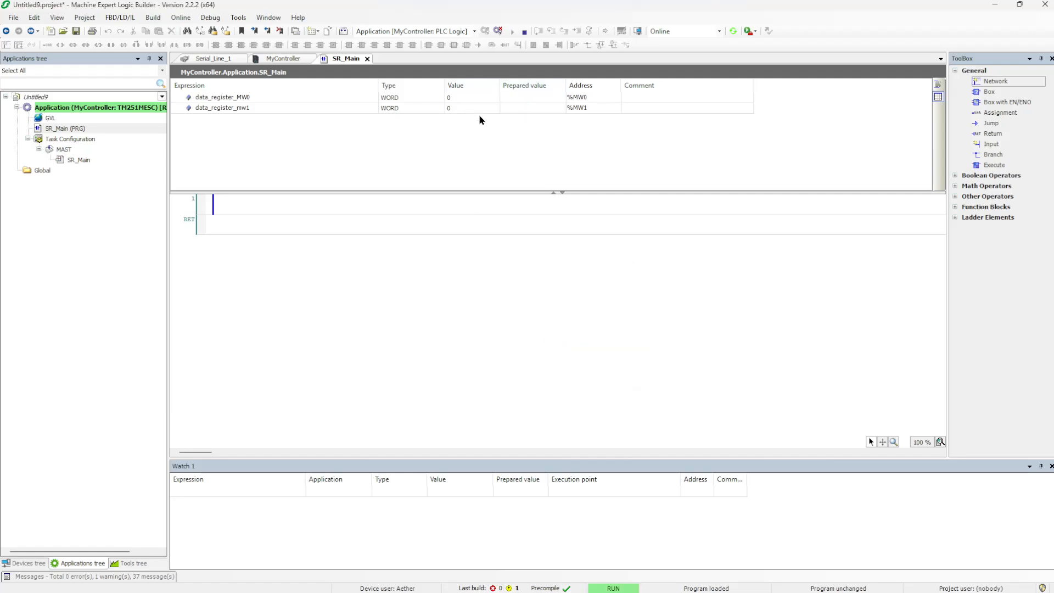
Search Windows for 'modscan' and launch ModScan64.exe
{"action": "key", "text": "super"}
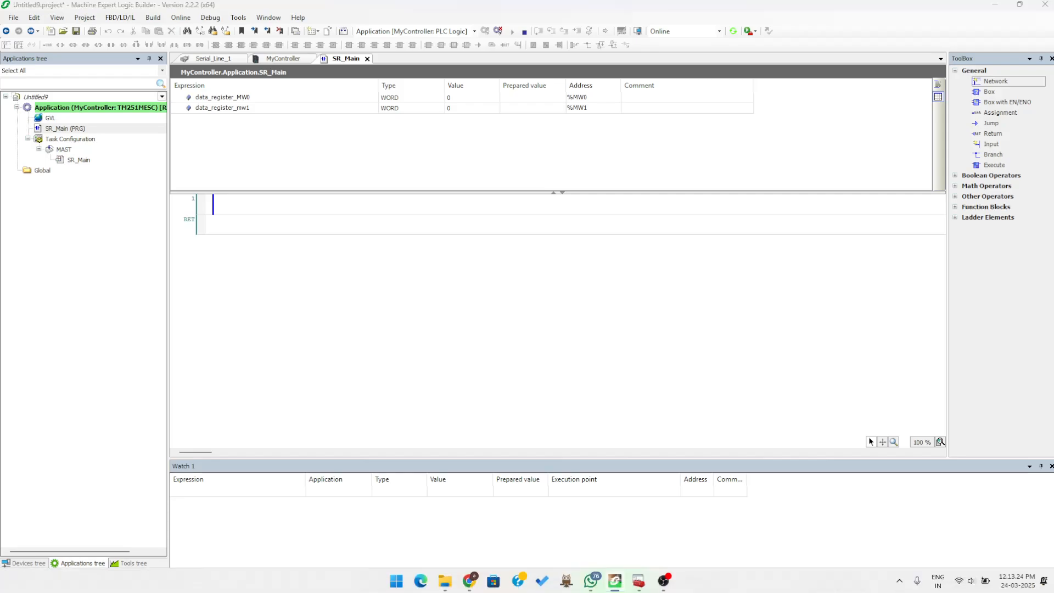
{"action": "type", "text": "mod"}
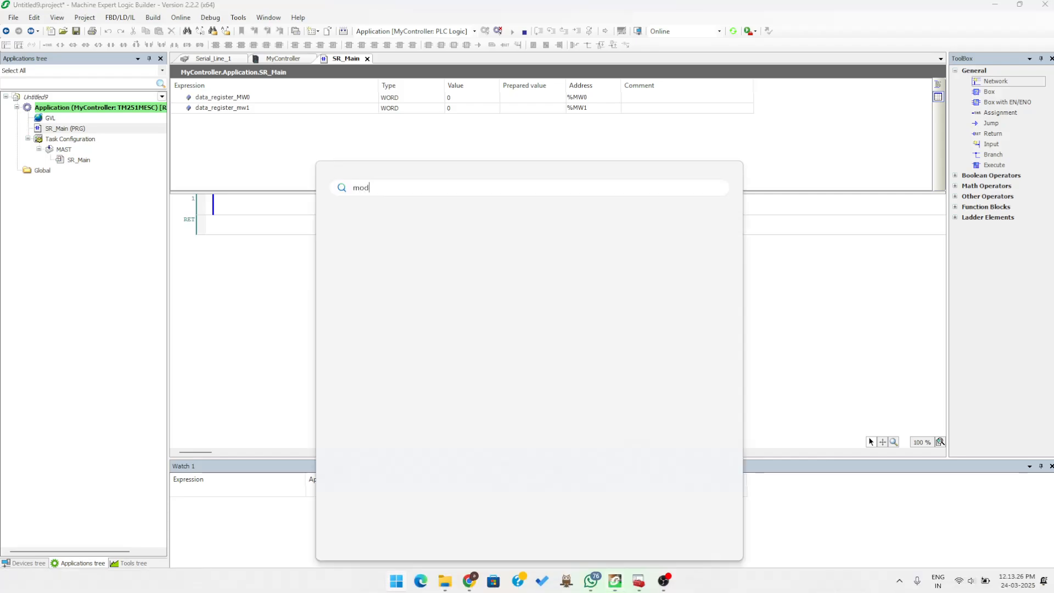
{"action": "type", "text": "e"}
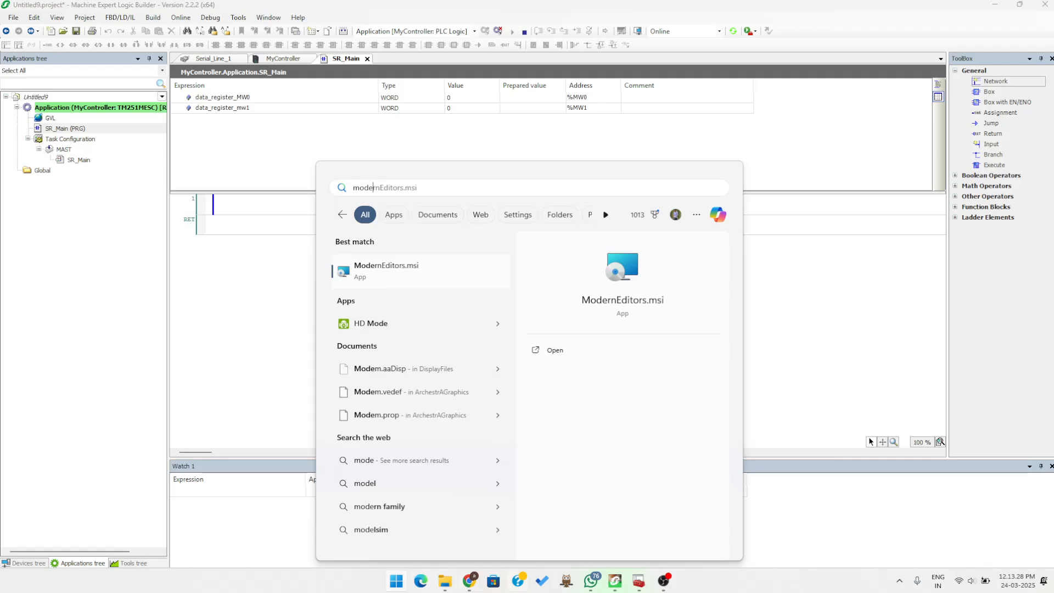
{"action": "key", "text": "BackSpace"}
{"action": "key", "text": "BackSpace"}
{"action": "type", "text": "sca"}
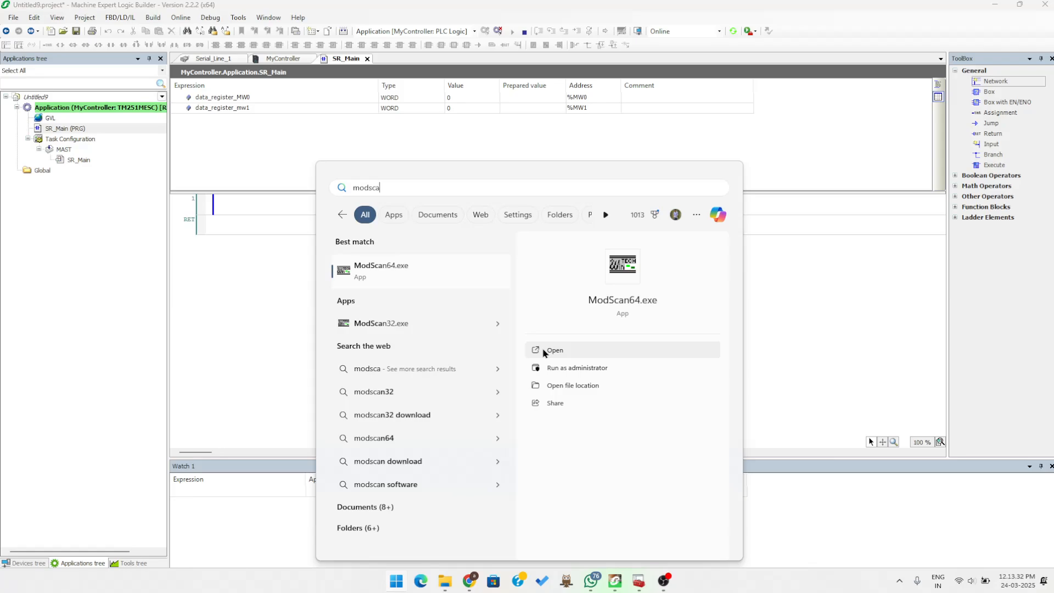
{"action": "left_click", "coordinate": [543, 350]}
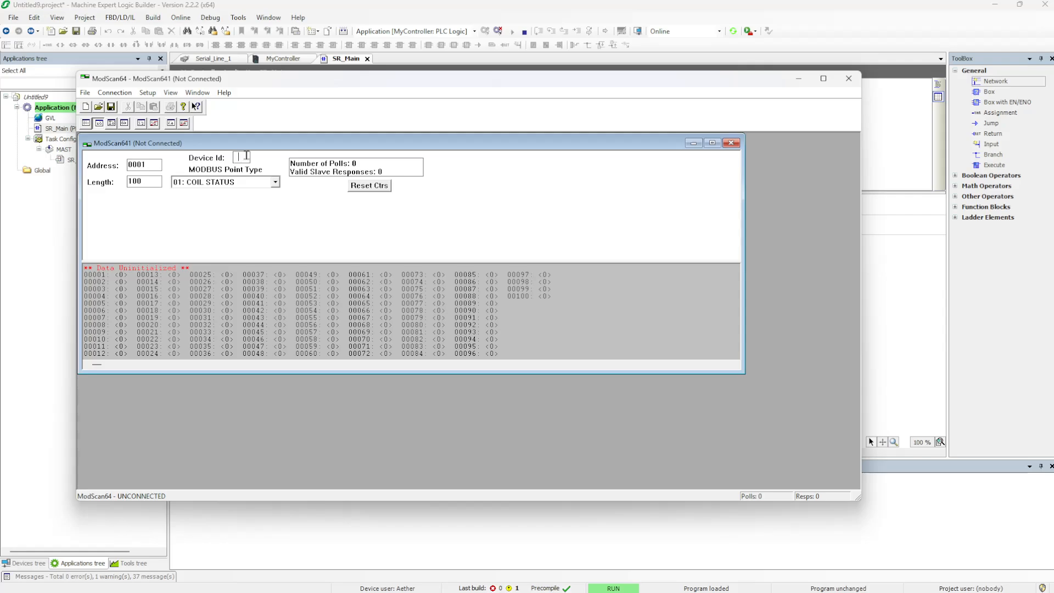
Set Device Id 2 and connect ModScan64 using the COM7 serial settings
{"action": "type", "text": "2"}
{"action": "left_click", "coordinate": [115, 92]}
{"action": "left_click", "coordinate": [127, 108]}
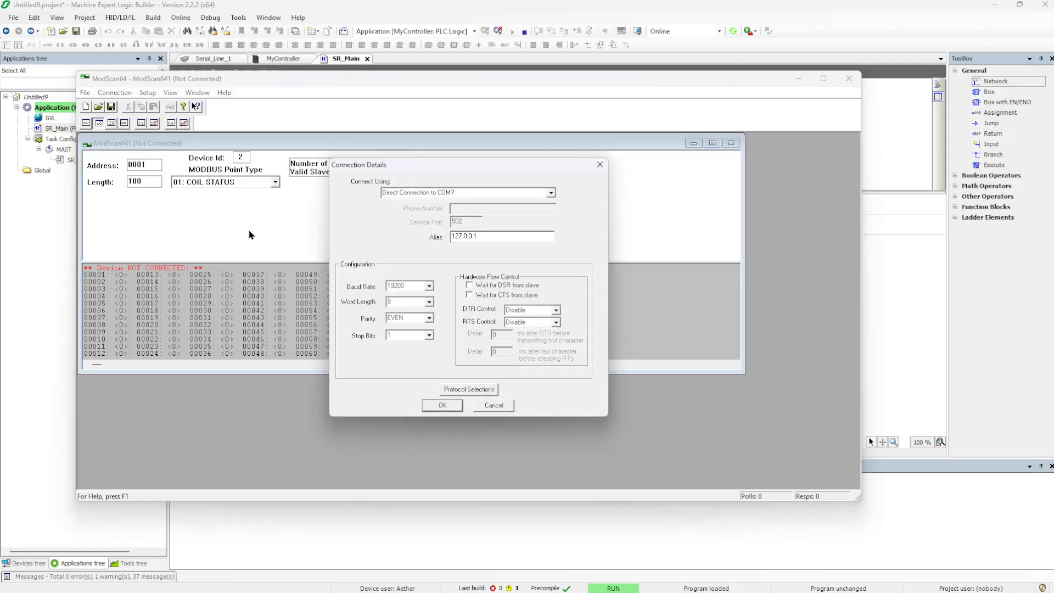
{"action": "left_click", "coordinate": [440, 404]}
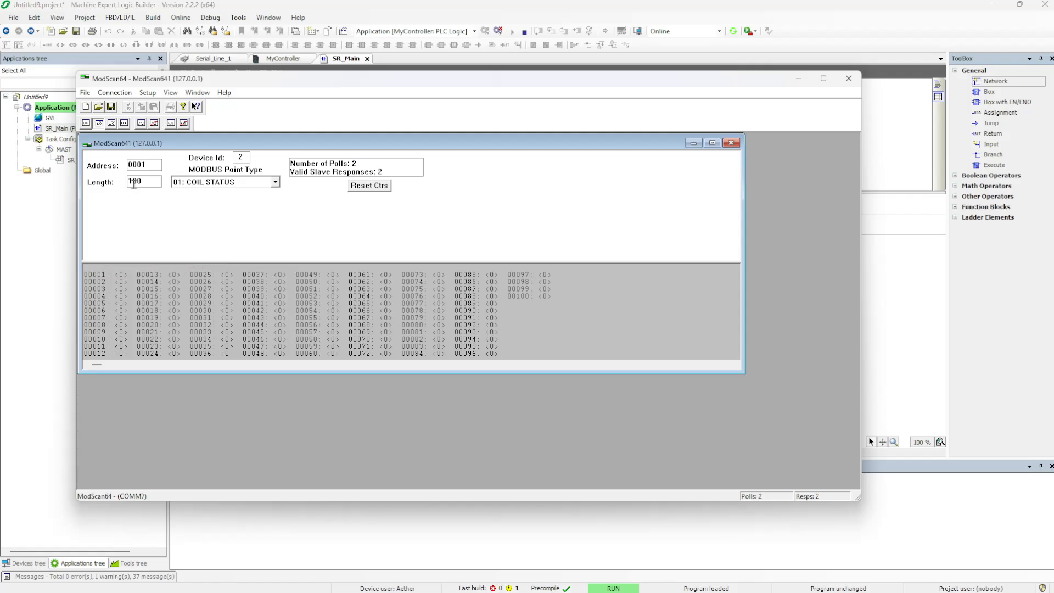
Poll 03: HOLDING REGISTER points from 40001, resize and move the window, then minimize ModScan64
{"action": "left_click", "coordinate": [275, 181]}
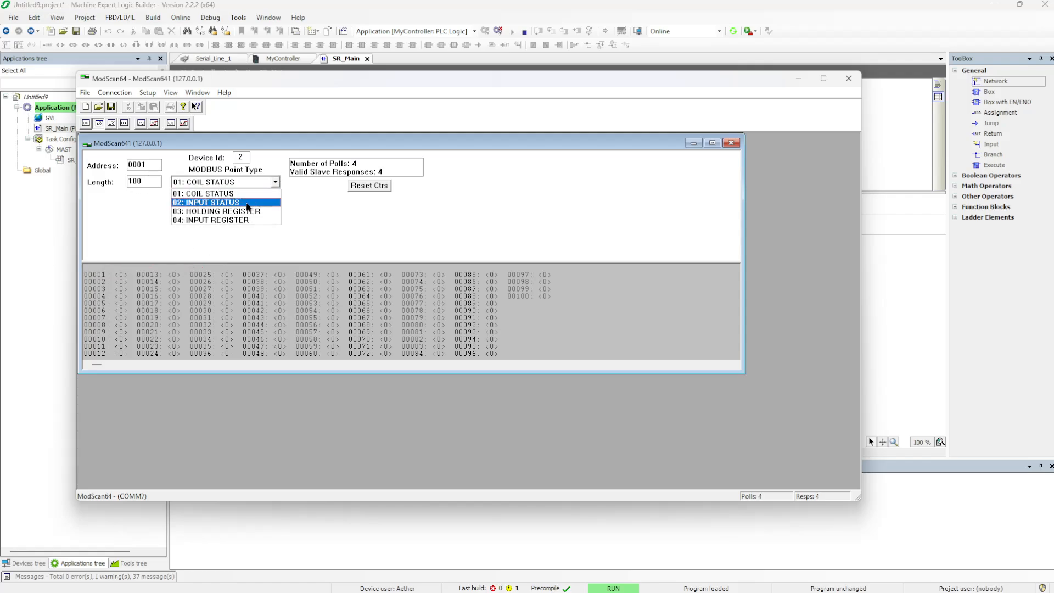
{"action": "left_click", "coordinate": [230, 215]}
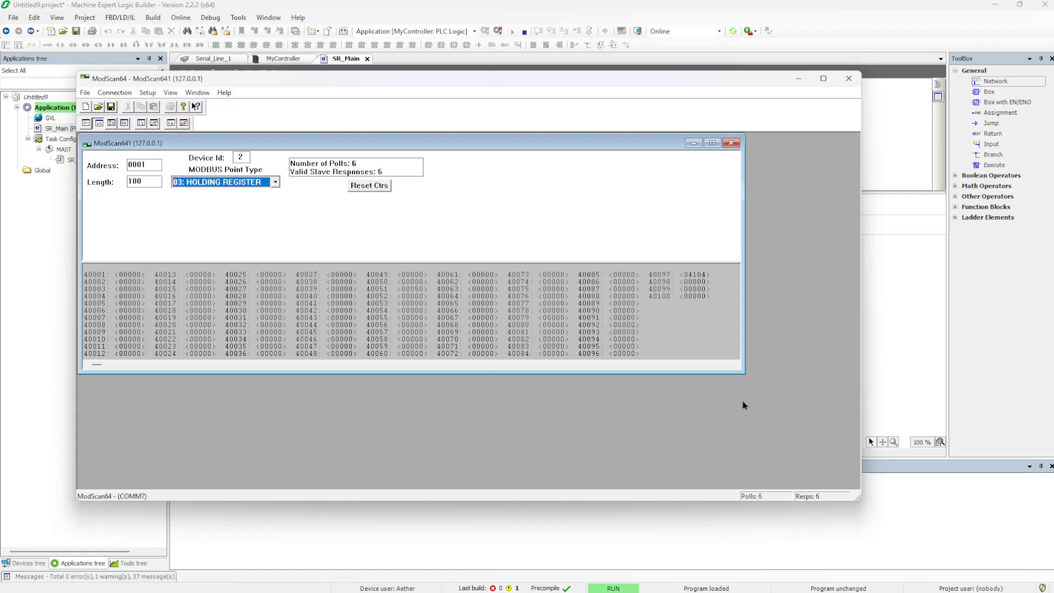
{"action": "left_click_drag", "start_coordinate": [740, 372], "coordinate": [473, 463]}
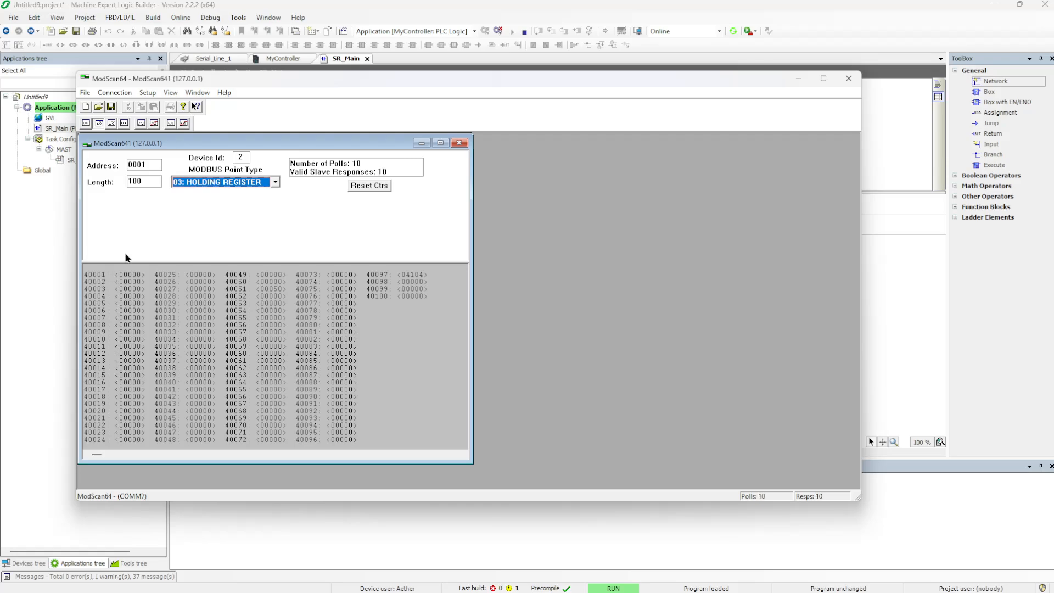
{"action": "left_click_drag", "start_coordinate": [195, 84], "coordinate": [319, 114]}
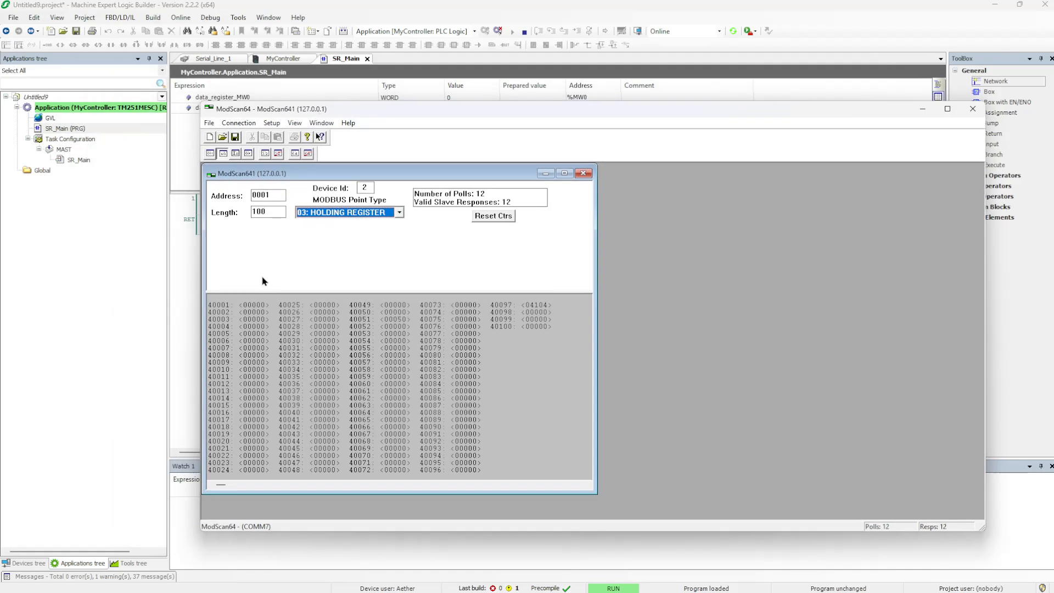
{"action": "double_click", "coordinate": [261, 310]}
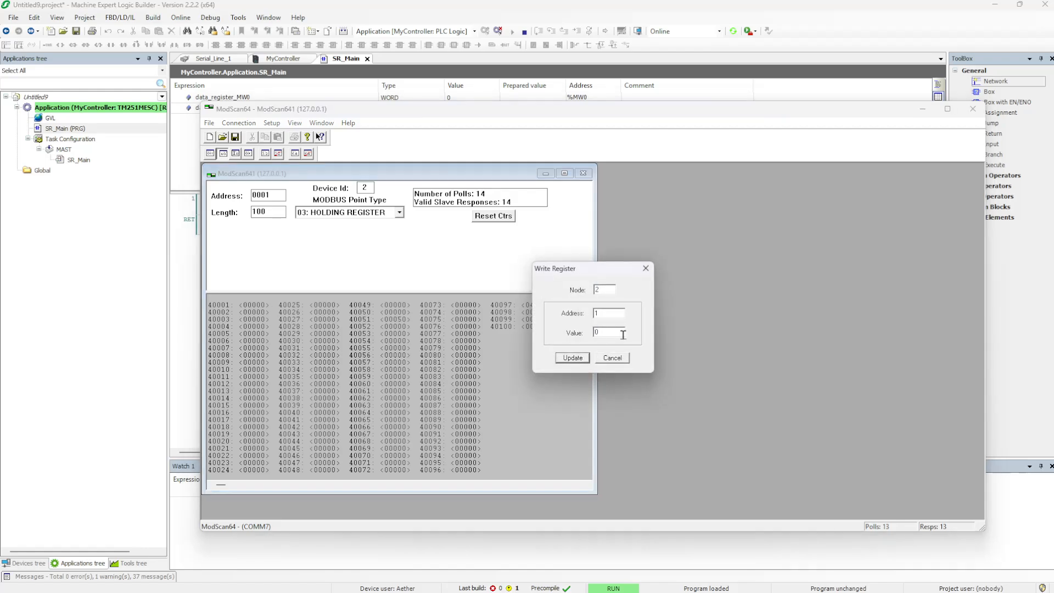
{"action": "left_click", "coordinate": [645, 268]}
{"action": "left_click", "coordinate": [923, 110]}
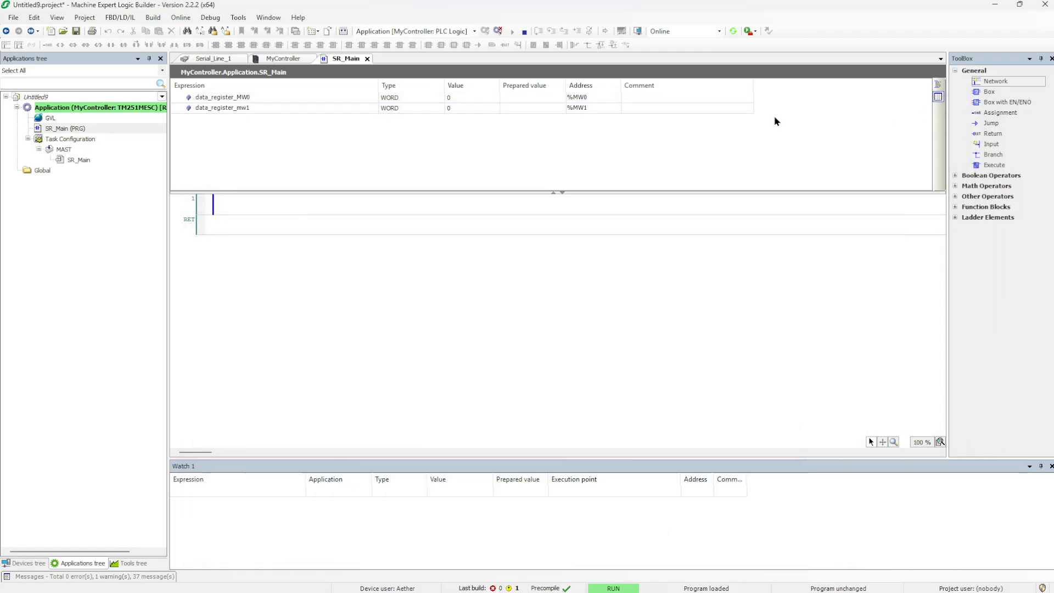
Prepare values 256 for data_register_MW0 and 348 for data_register_mw1
{"action": "double_click", "coordinate": [527, 97]}
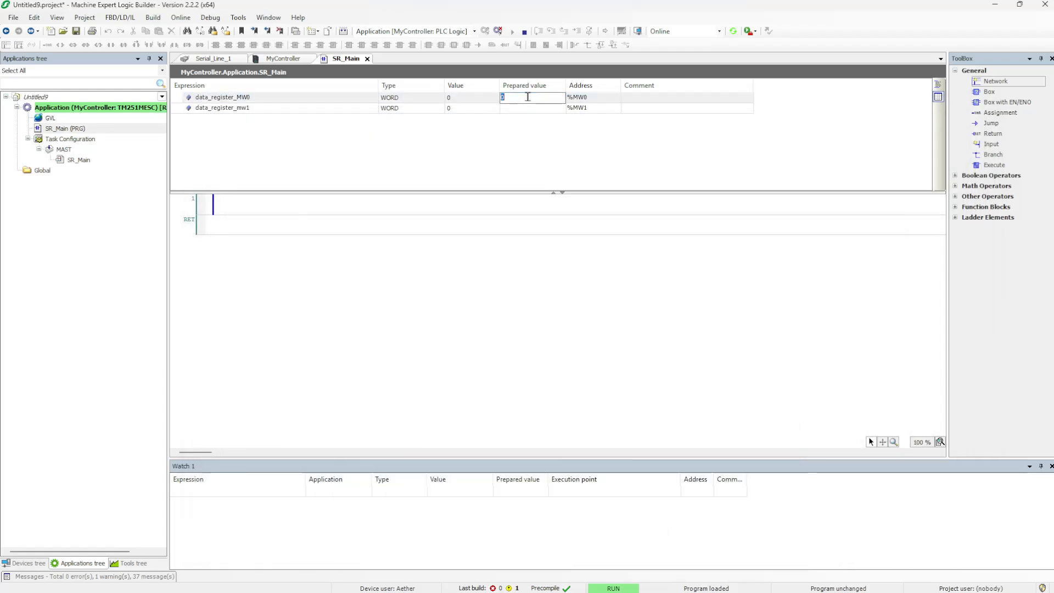
{"action": "type", "text": "256"}
{"action": "left_click", "coordinate": [440, 118]}
{"action": "double_click", "coordinate": [516, 108]}
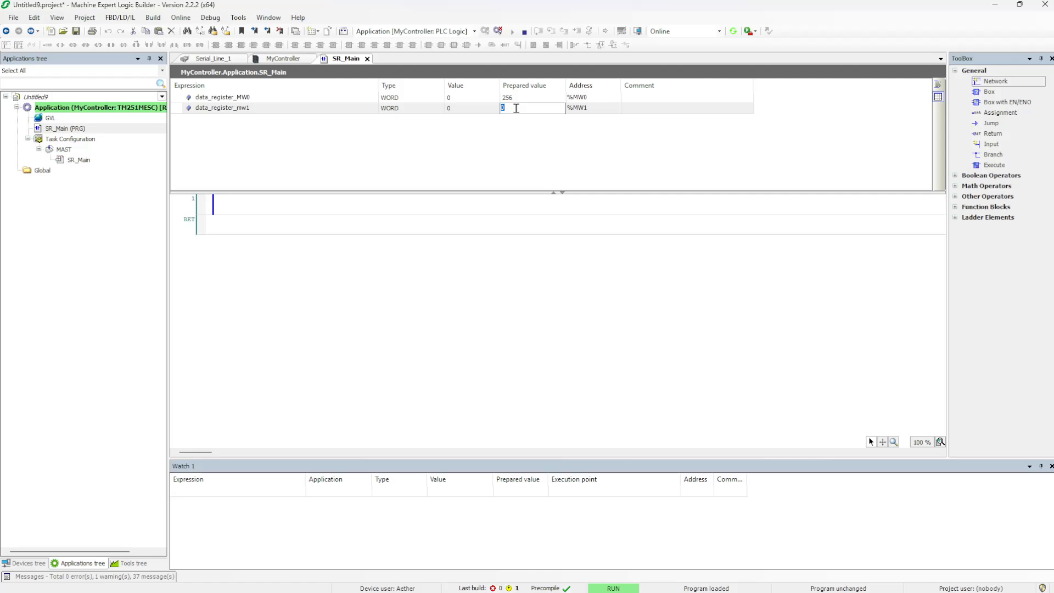
{"action": "type", "text": "348"}
{"action": "left_click", "coordinate": [508, 139]}
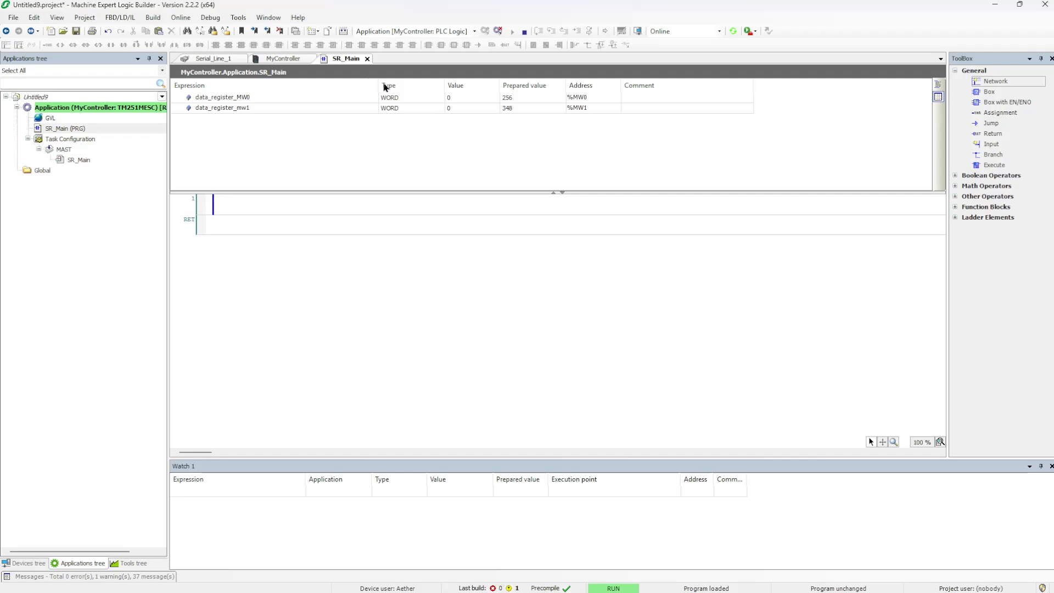
Write the prepared values to the running controller and return to ModScan64
{"action": "left_click", "coordinate": [215, 24]}
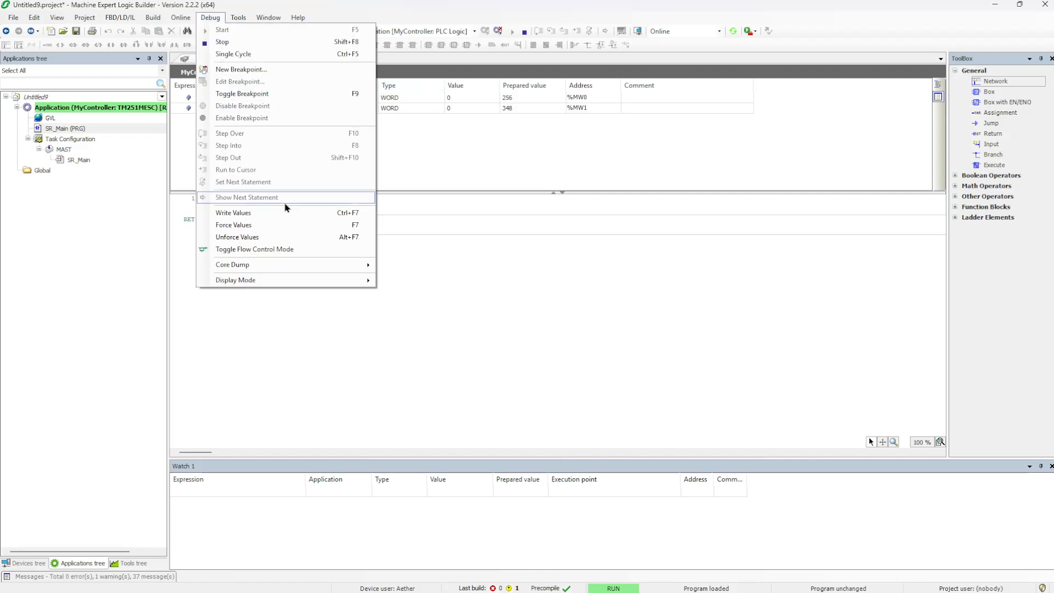
{"action": "left_click", "coordinate": [258, 216]}
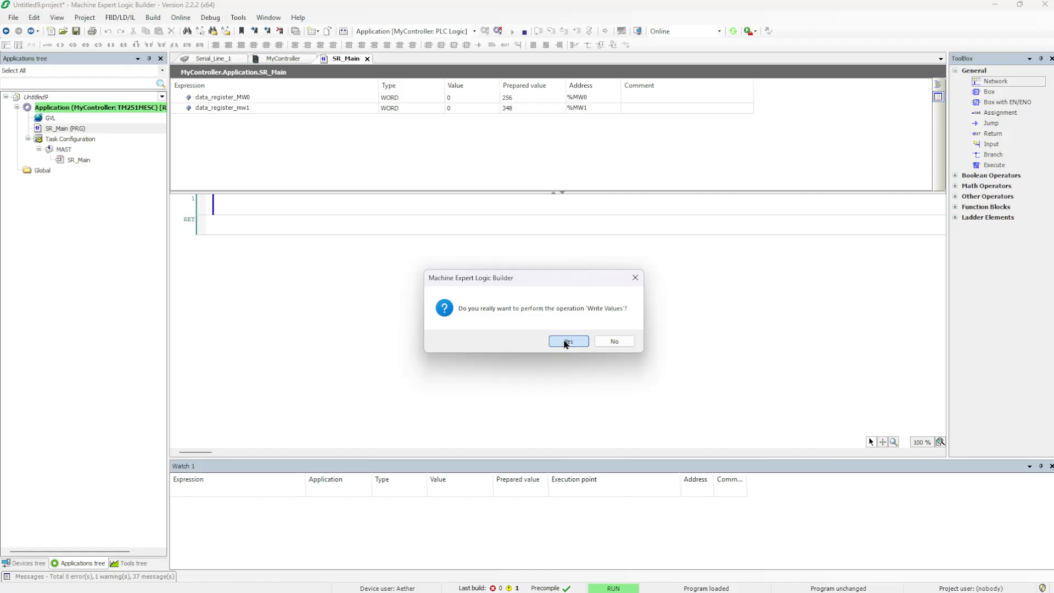
{"action": "left_click", "coordinate": [565, 341]}
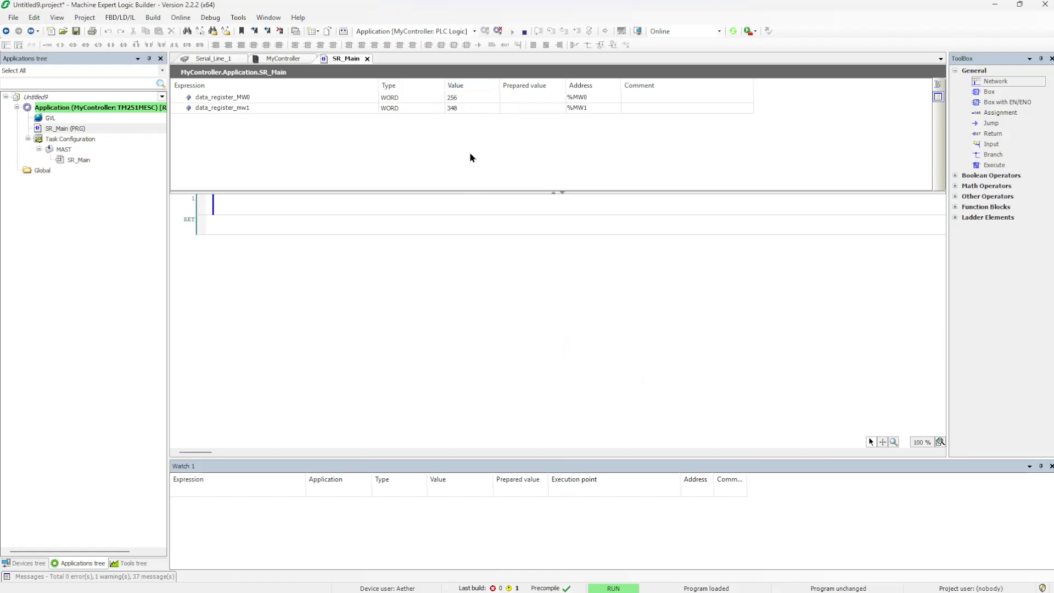
{"action": "key", "text": "alt+Tab"}
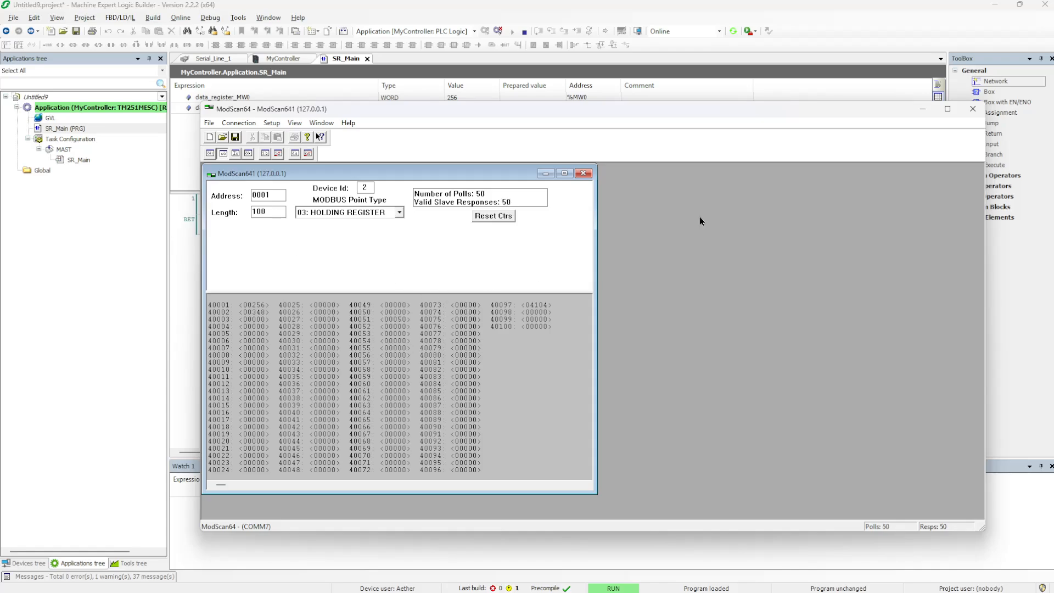
Close ModScan64 without saving after confirming 40001 reads 256 and 40002 reads 348
{"action": "left_click", "coordinate": [979, 112]}
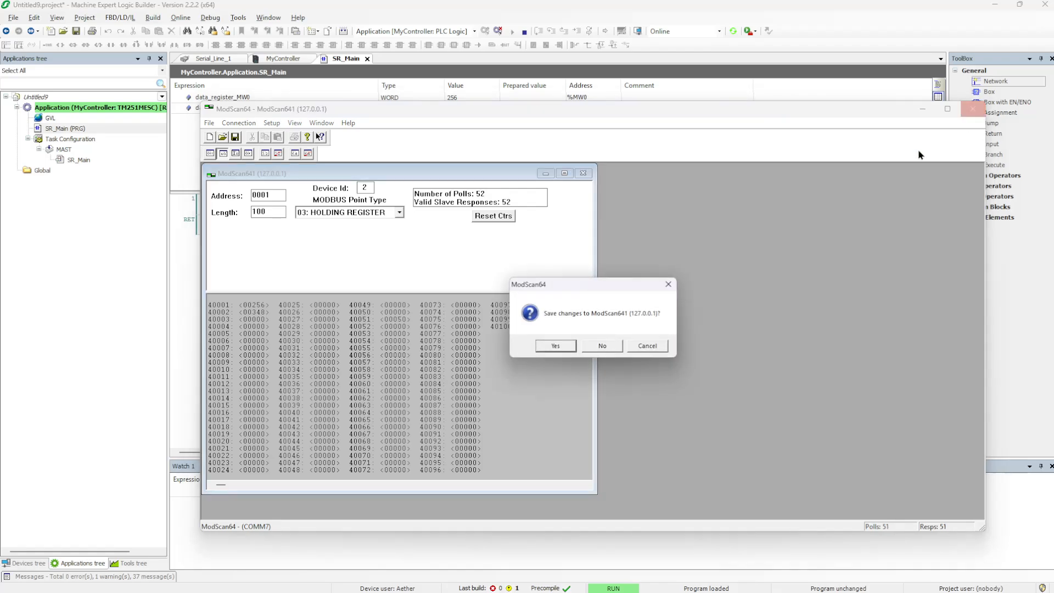
{"action": "left_click", "coordinate": [607, 343]}
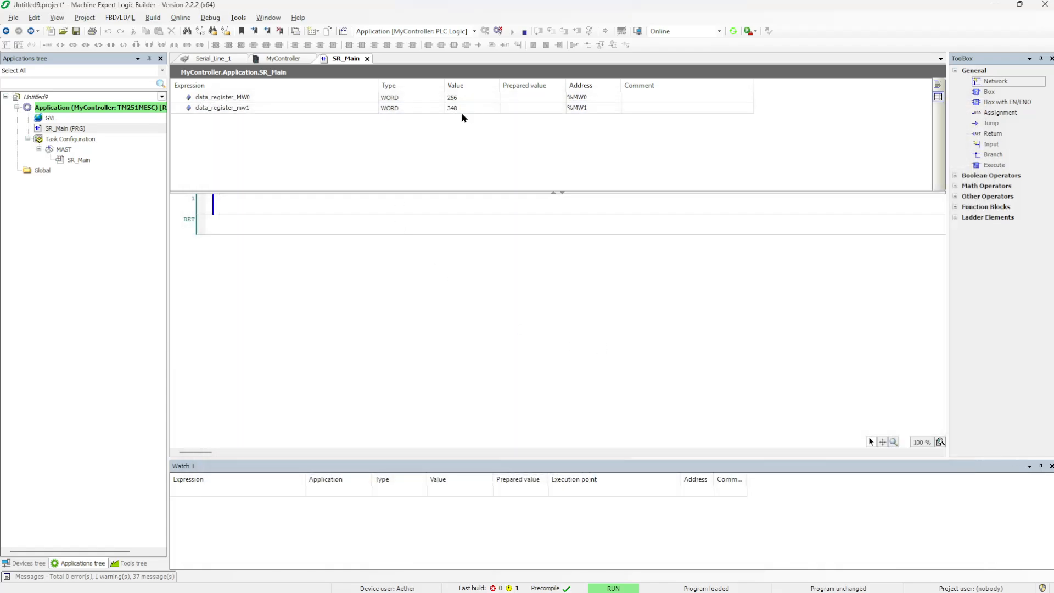
Log out of the TM251MESC controller
{"action": "left_click", "coordinate": [210, 18]}
{"action": "mouse_move", "coordinate": [184, 18]}
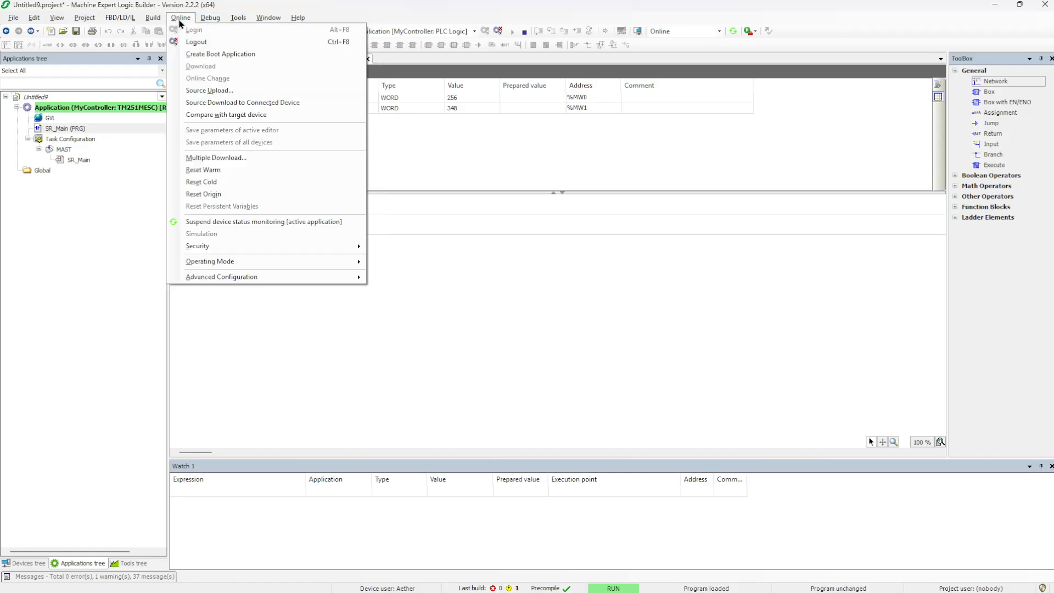
{"action": "left_click", "coordinate": [193, 40]}
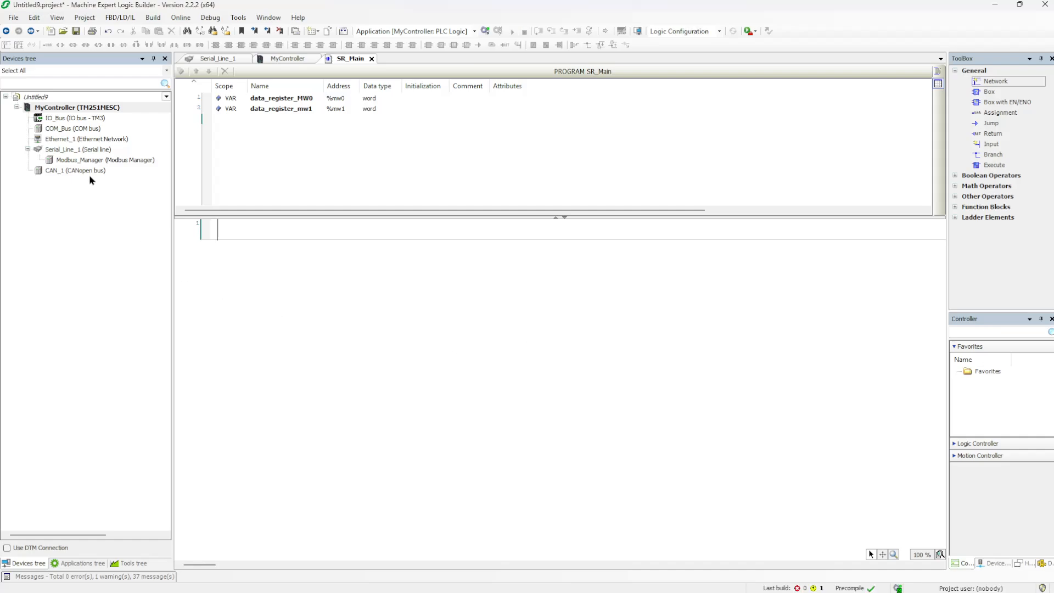
Create a new project named Untitled10.project
{"action": "left_click", "coordinate": [14, 18]}
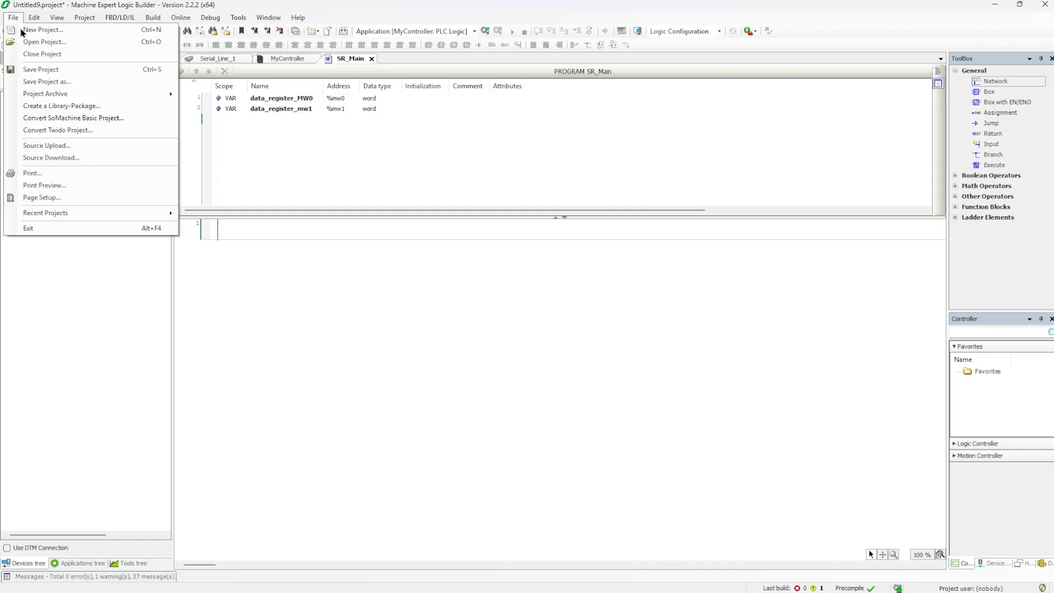
{"action": "left_click", "coordinate": [69, 31]}
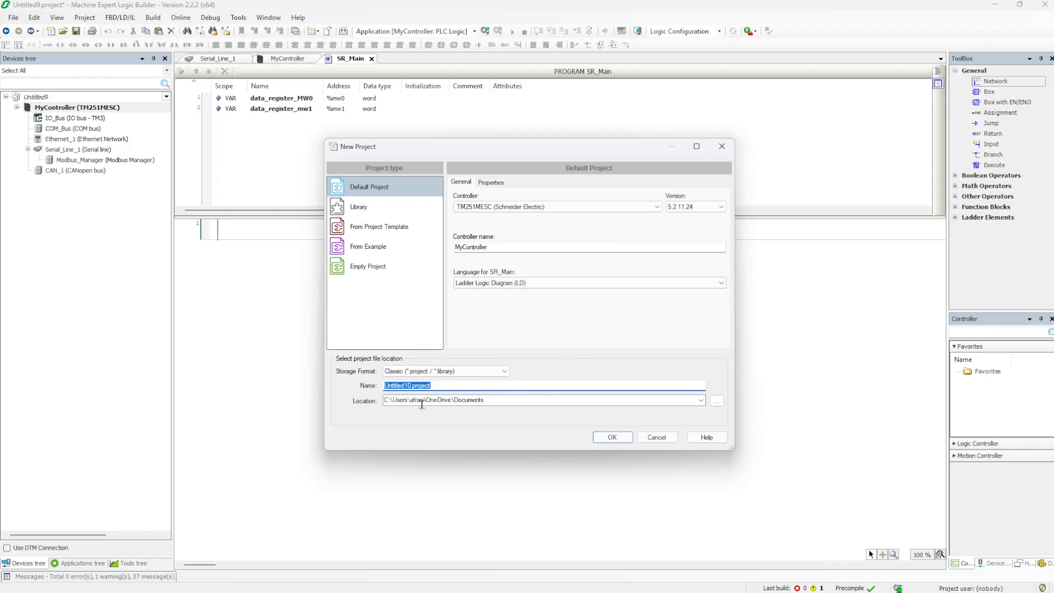
{"action": "left_click", "coordinate": [611, 437]}
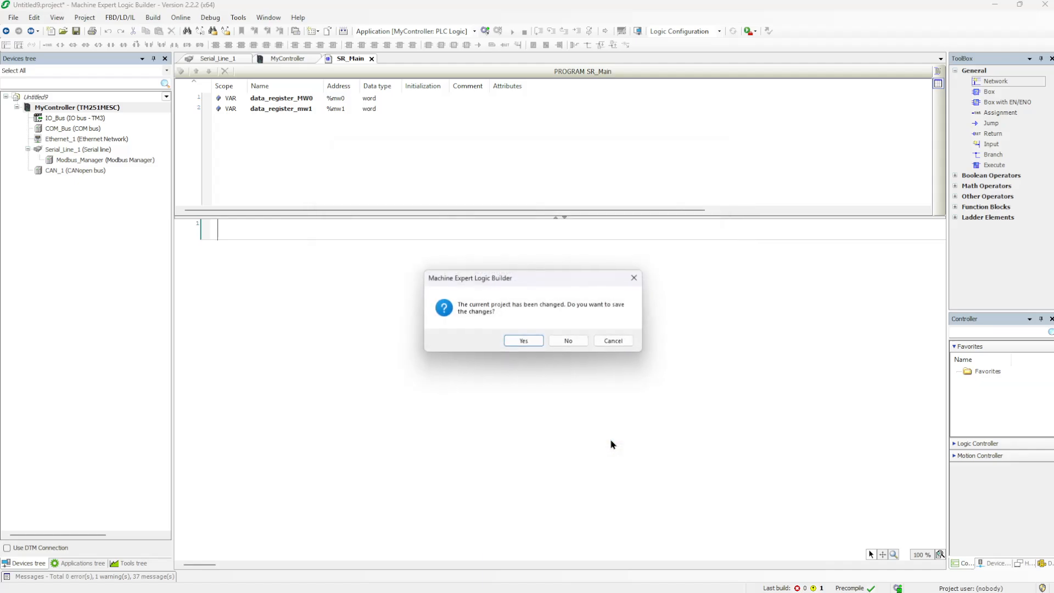
Discard Untitled9's changes and select Machine_Expert_Network_Manager in Untitled10's Devices tree
{"action": "left_click", "coordinate": [569, 341]}
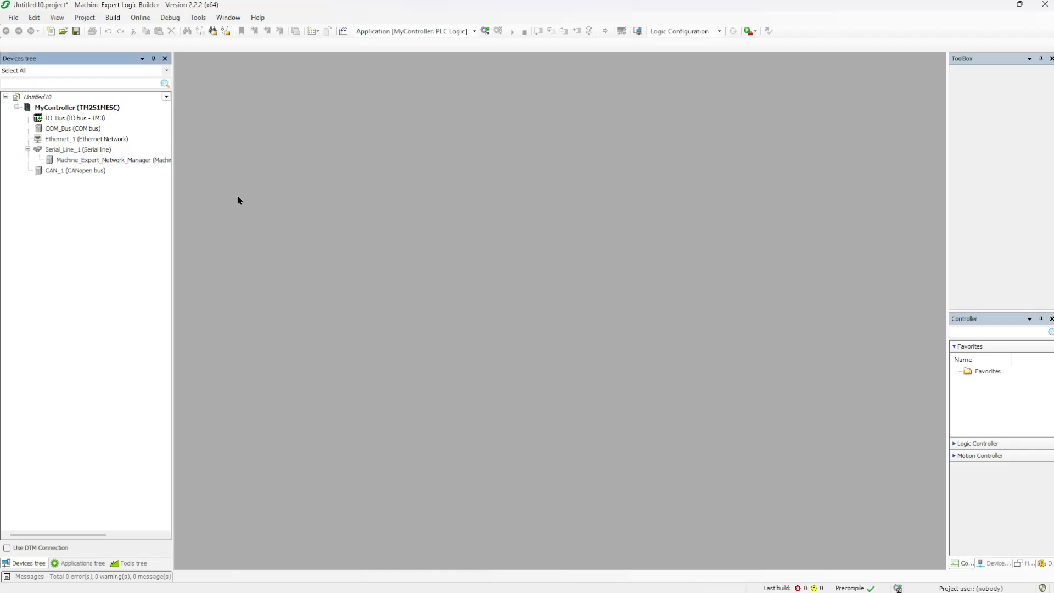
{"action": "left_click", "coordinate": [86, 162]}
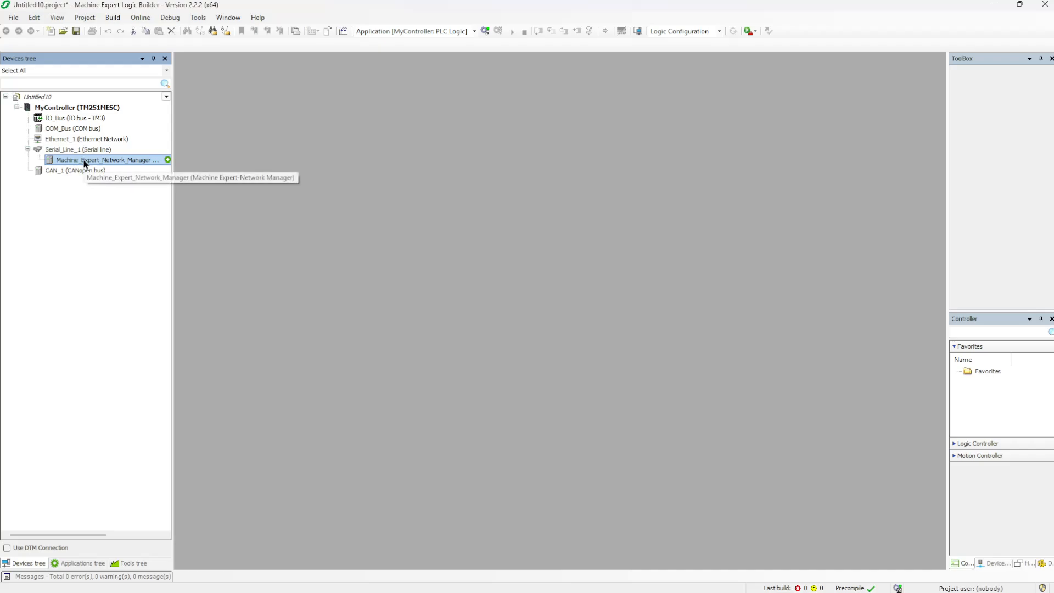
{"action": "right_click", "coordinate": [85, 164]}
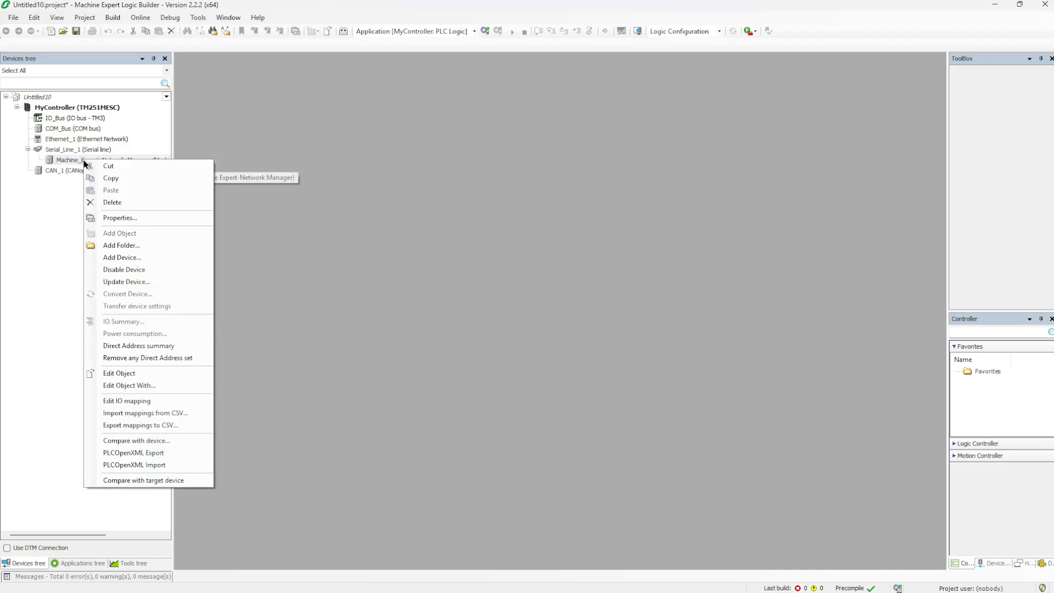
Replace Machine_Expert_Network_Manager on Serial_Line_1 with a Modbus Manager device
{"action": "left_click", "coordinate": [114, 203]}
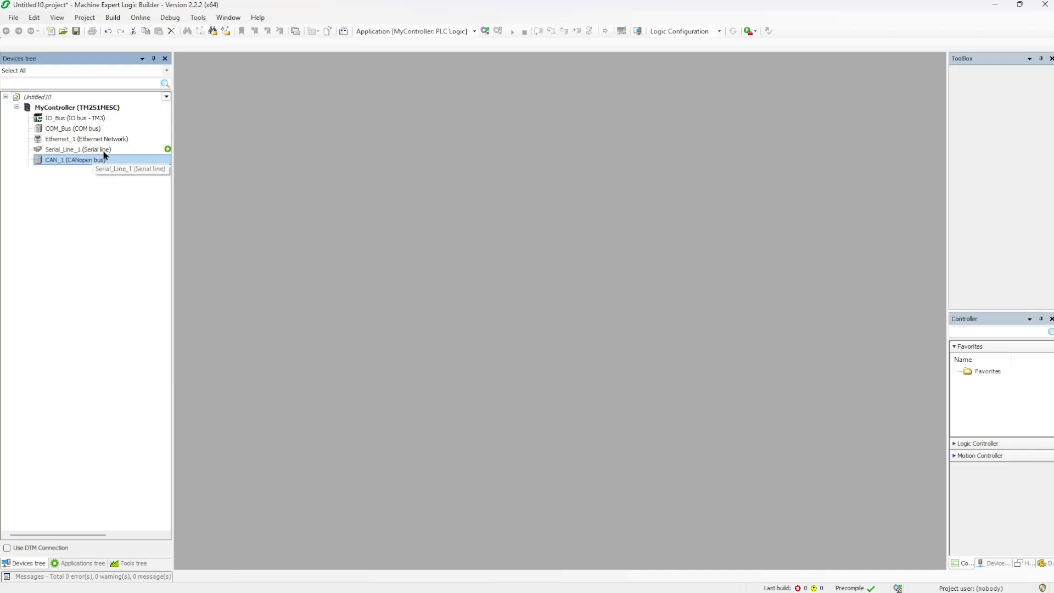
{"action": "left_click", "coordinate": [168, 150]}
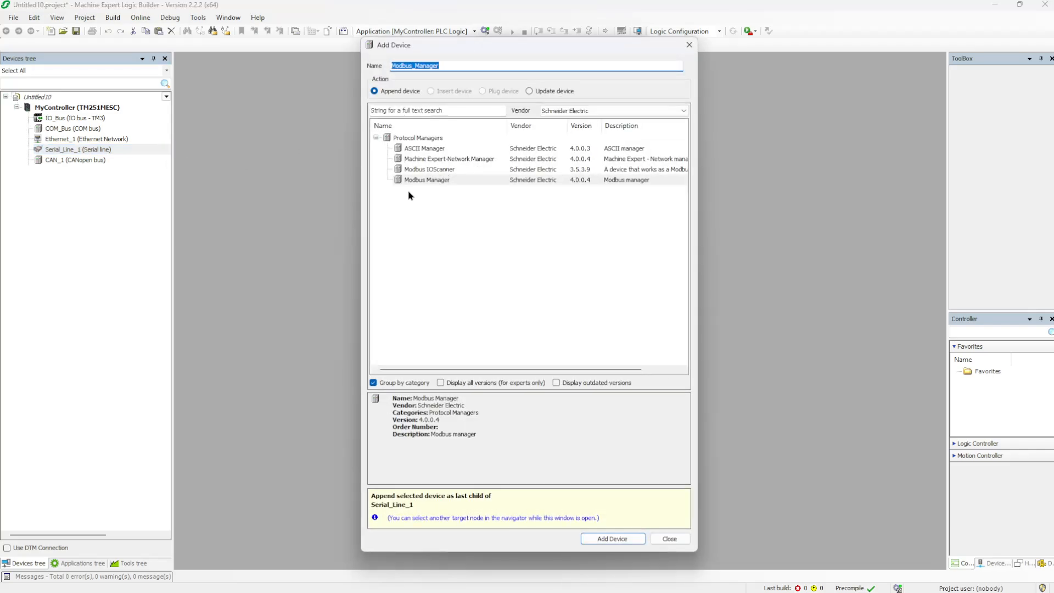
{"action": "left_click", "coordinate": [445, 182]}
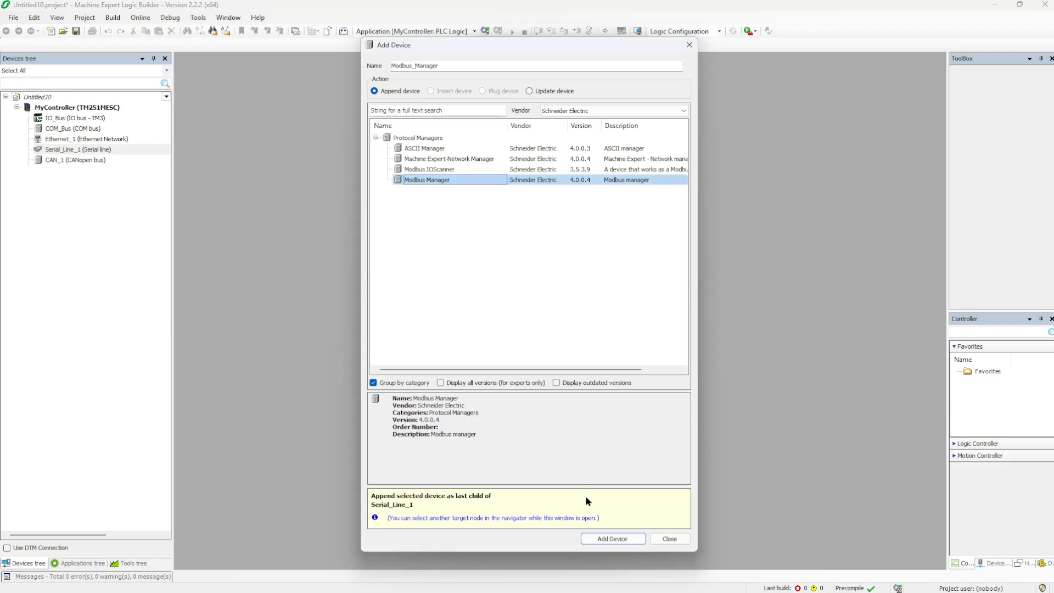
{"action": "left_click", "coordinate": [608, 541]}
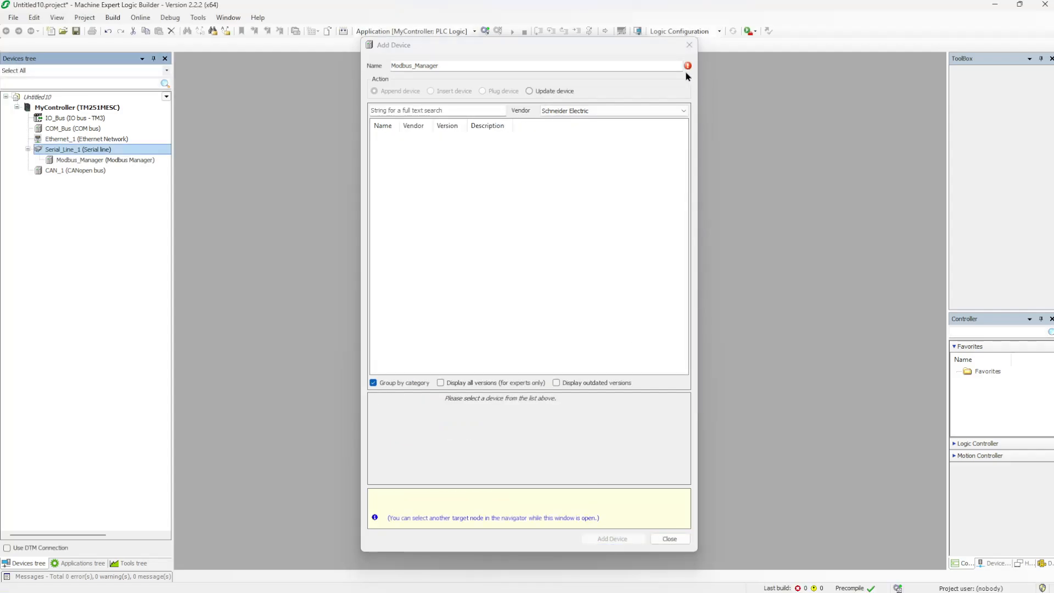
{"action": "left_click", "coordinate": [689, 46]}
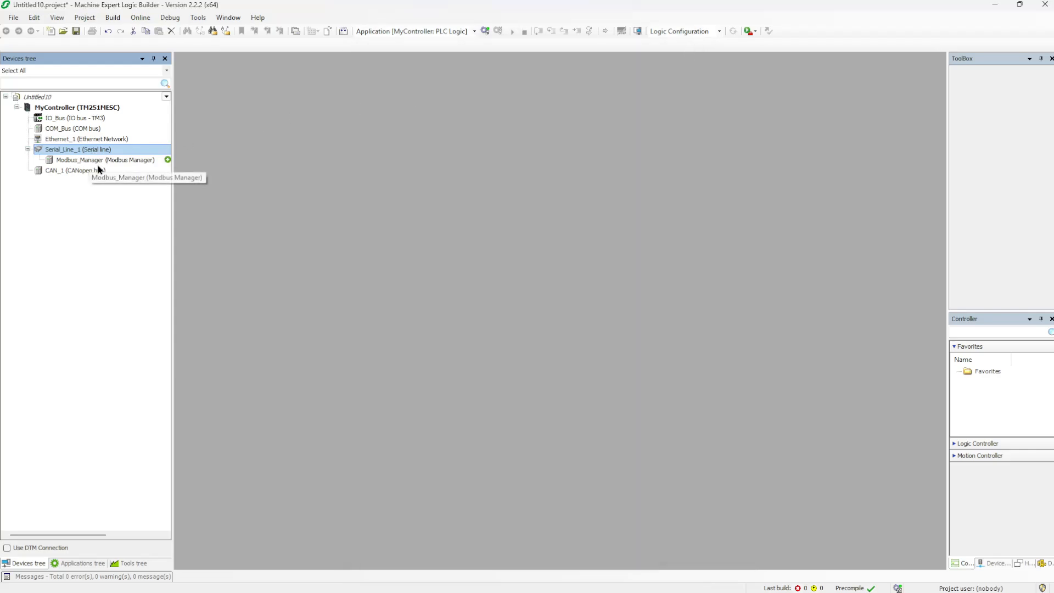
Review Serial_Line_1 settings (19200 baud, even parity, RS485) and open Modbus_Manager's configuration
{"action": "double_click", "coordinate": [72, 151]}
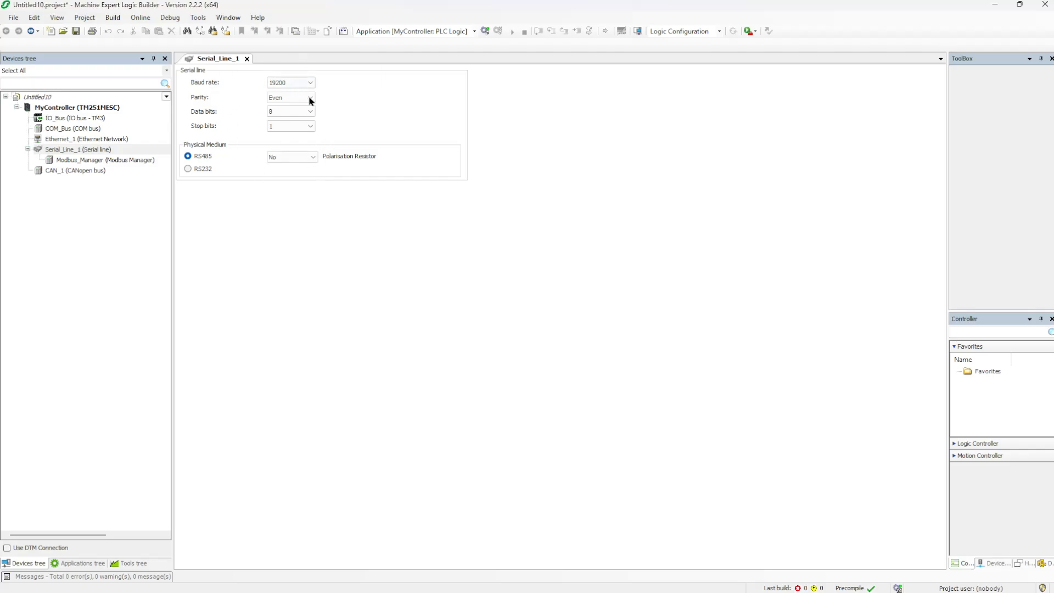
{"action": "left_click", "coordinate": [100, 163]}
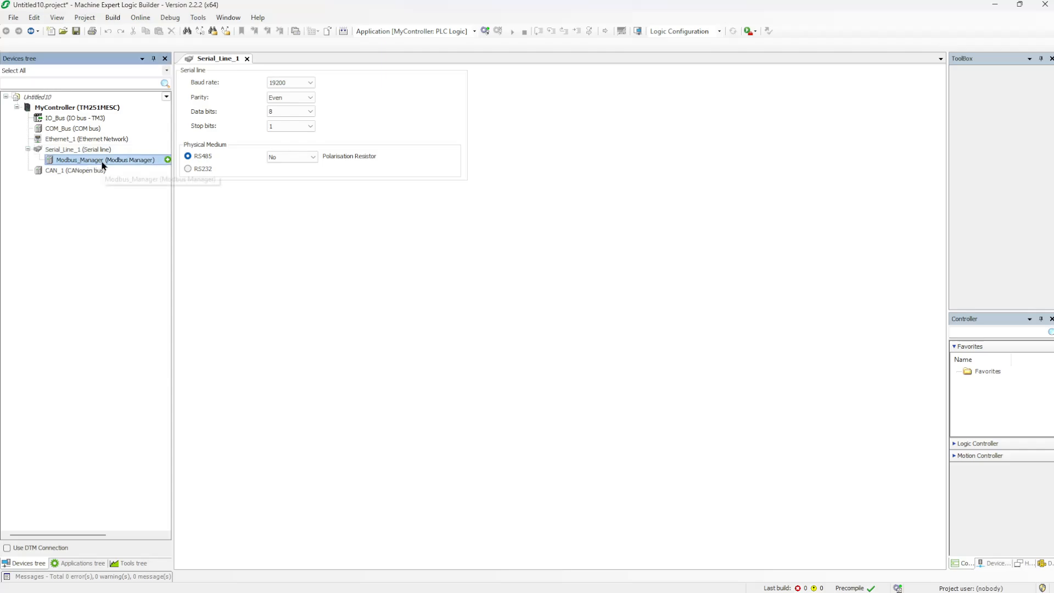
{"action": "double_click", "coordinate": [136, 162]}
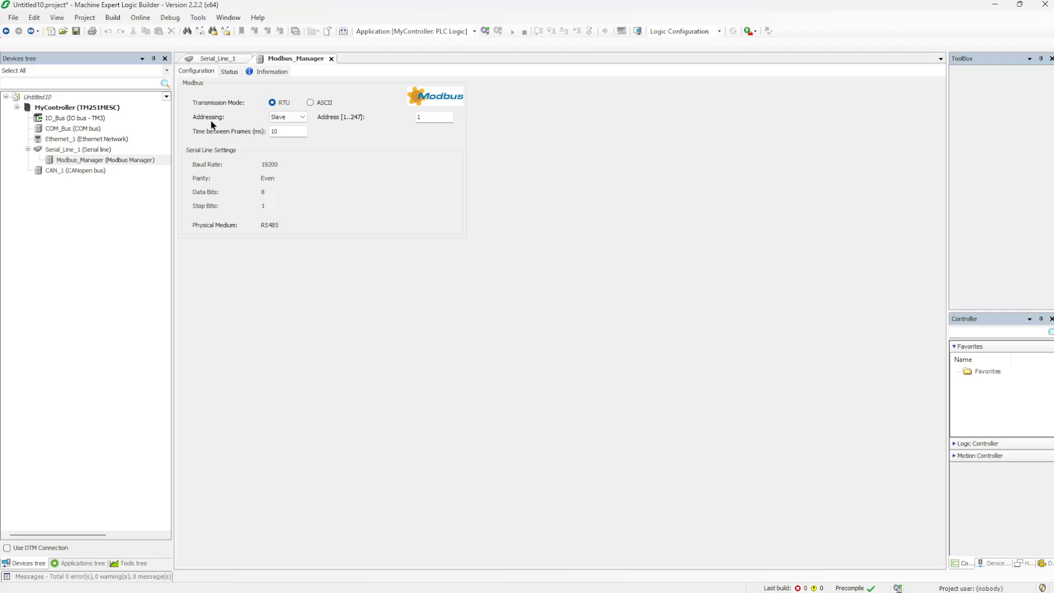
Keep Modbus_Manager addressing as Slave and change its address from 1 to 5
{"action": "left_click", "coordinate": [288, 117]}
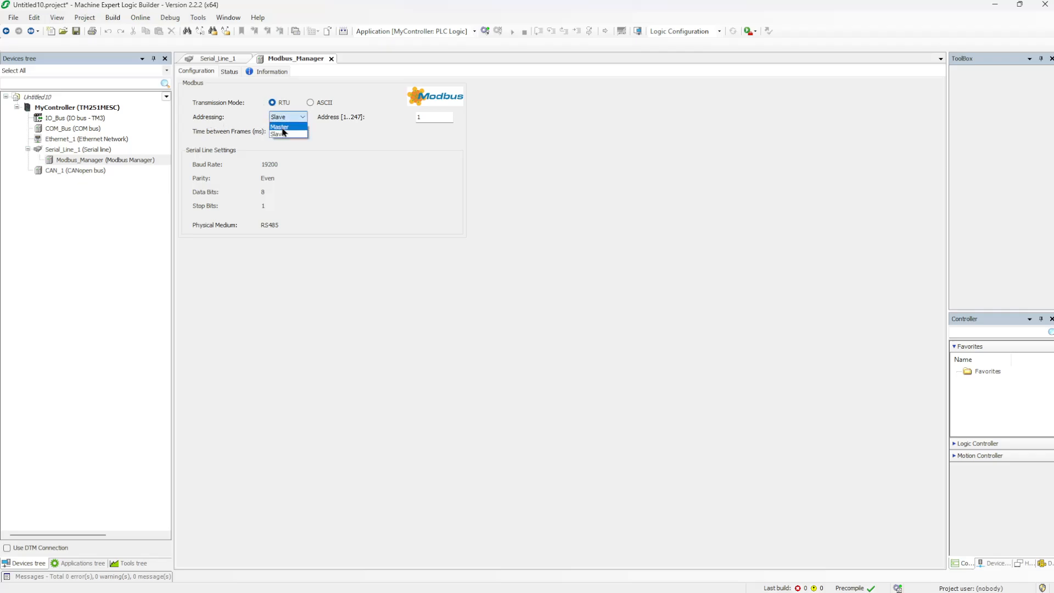
{"action": "left_click", "coordinate": [296, 135]}
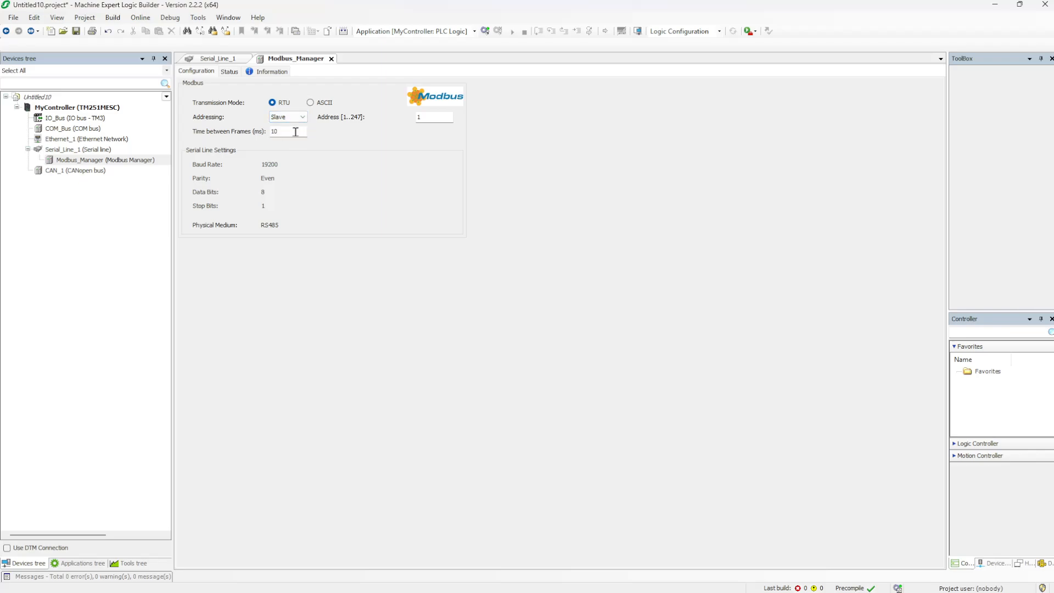
{"action": "left_click", "coordinate": [436, 118]}
{"action": "double_click", "coordinate": [435, 118]}
{"action": "key", "text": "BackSpace"}
{"action": "type", "text": "5"}
Re-enter slave address 5, save the project, and show the Applications tree
{"action": "left_click", "coordinate": [277, 116]}
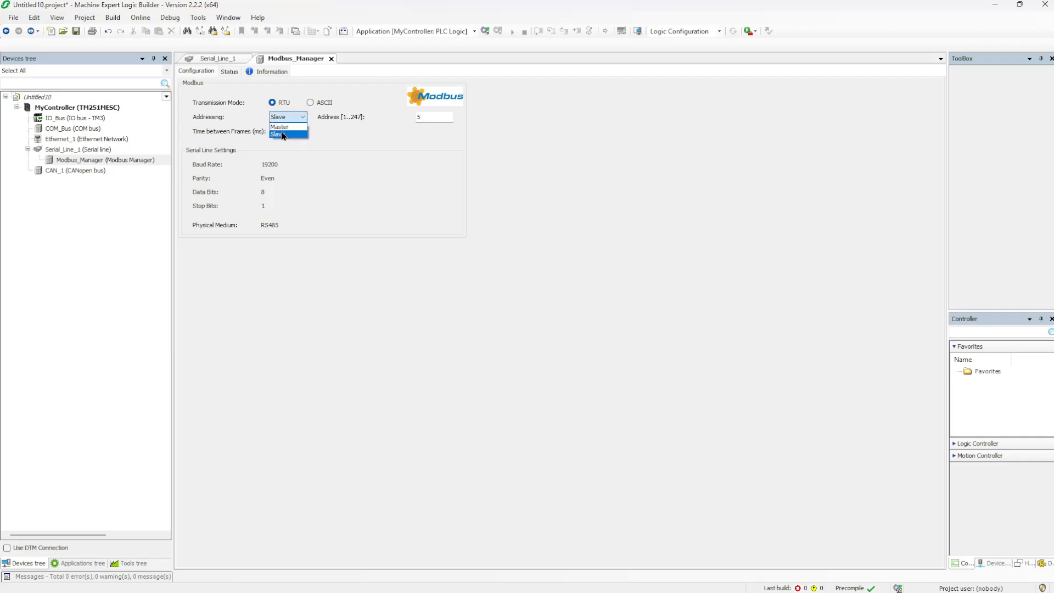
{"action": "left_click", "coordinate": [282, 135]}
{"action": "double_click", "coordinate": [423, 116]}
{"action": "type", "text": "1"}
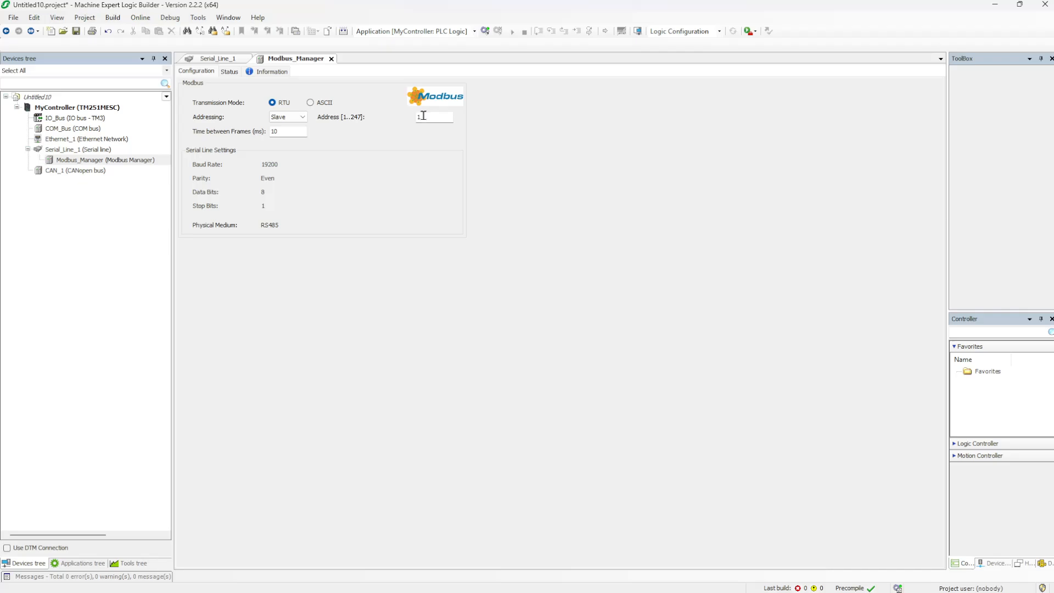
{"action": "double_click", "coordinate": [423, 116]}
{"action": "type", "text": "5"}
{"action": "left_click", "coordinate": [76, 31]}
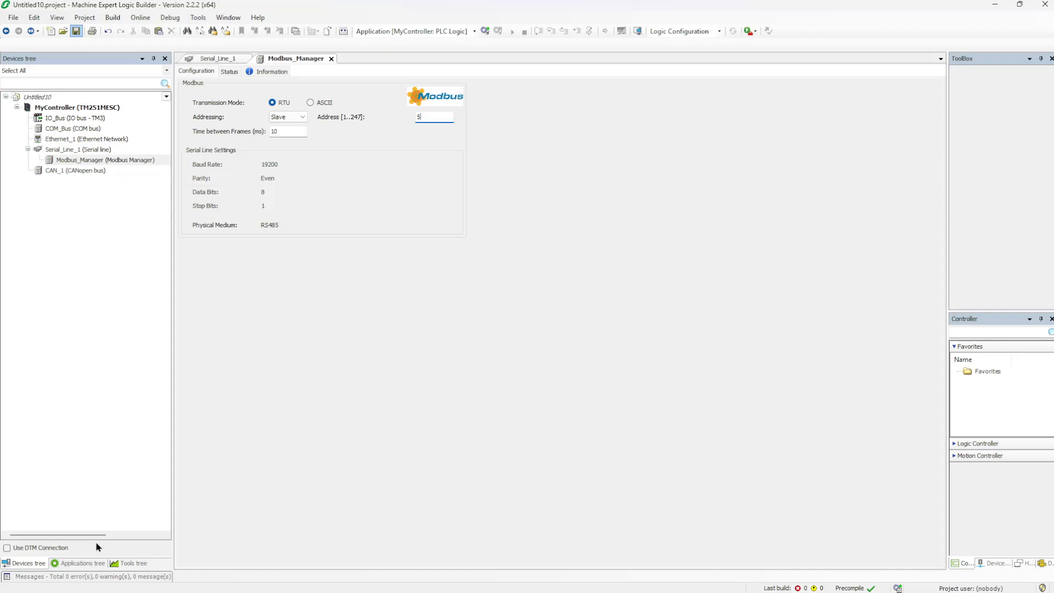
{"action": "left_click", "coordinate": [80, 565]}
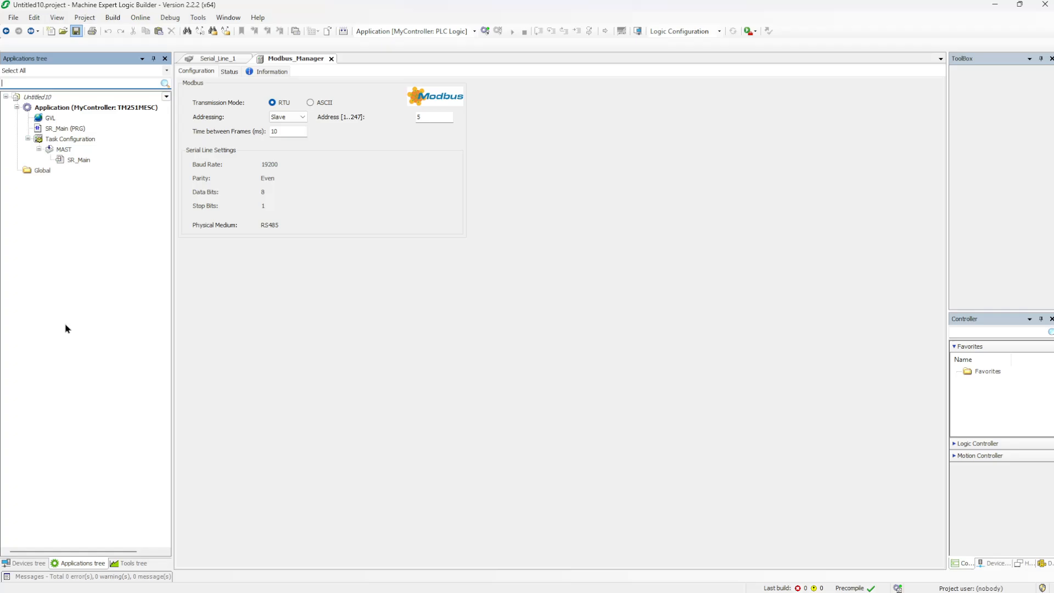
Open SR_Main and declare a new variable named var_1_MW0
{"action": "left_click", "coordinate": [77, 131]}
{"action": "double_click", "coordinate": [76, 130]}
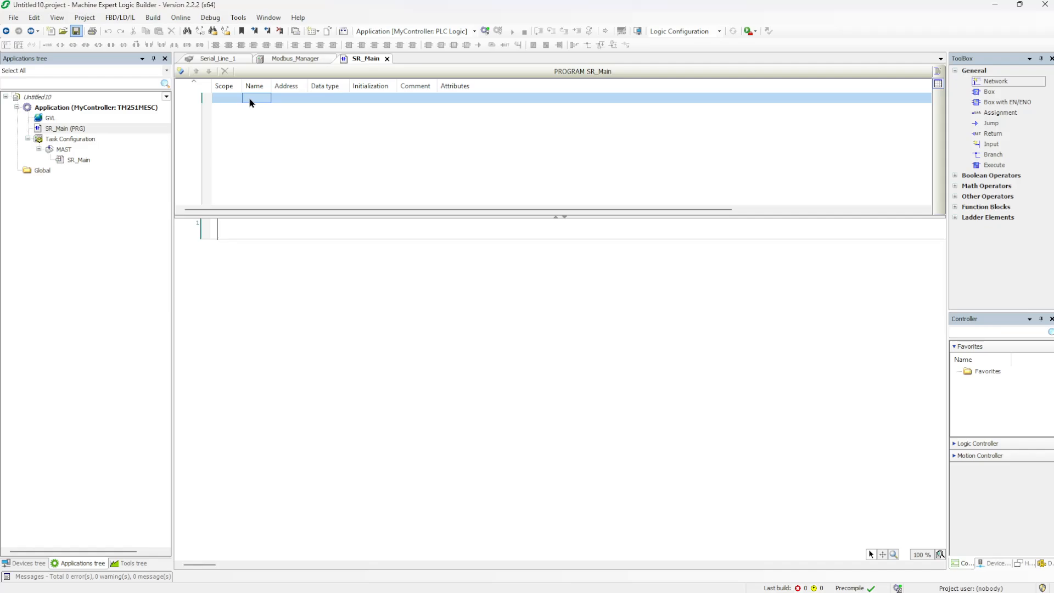
{"action": "type", "text": "va"}
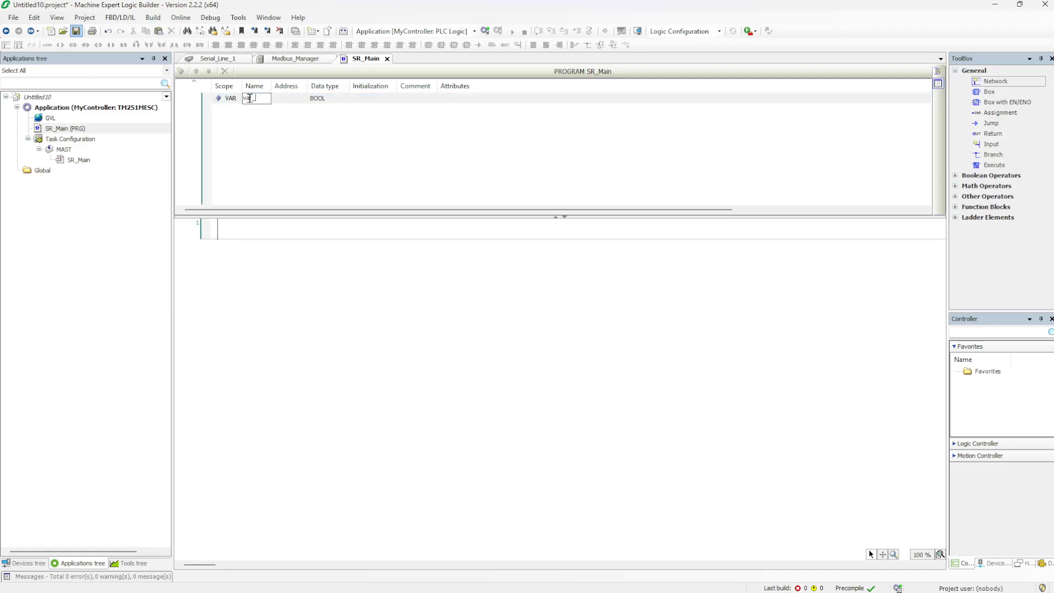
{"action": "type", "text": "r_1_MW0"}
{"action": "left_click", "coordinate": [292, 101]}
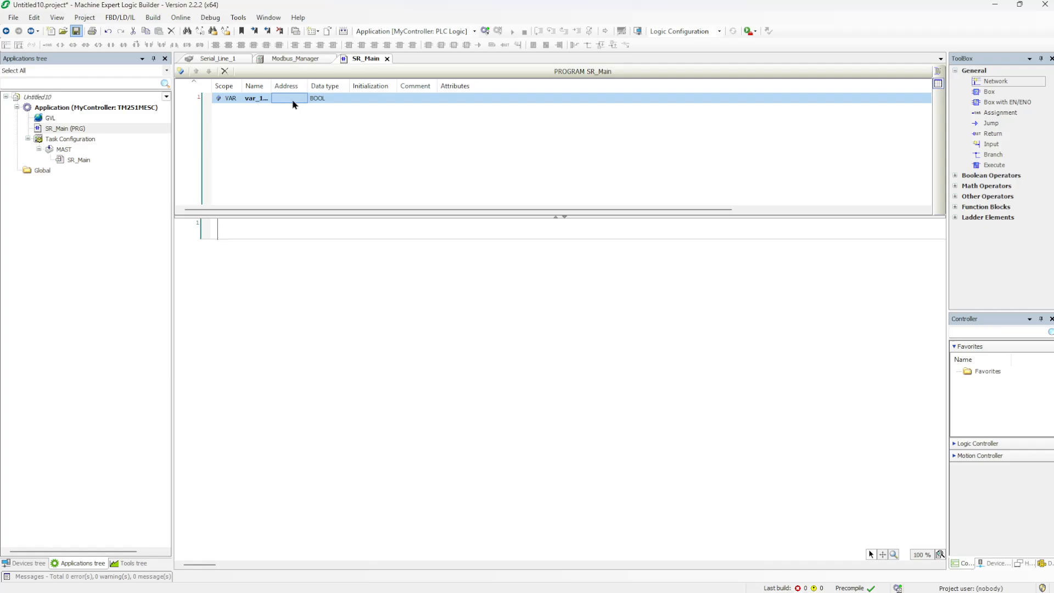
Give var_1_MW0 the address %mw0 and the data type WORD
{"action": "left_click", "coordinate": [292, 99]}
{"action": "type", "text": "%mw0"}
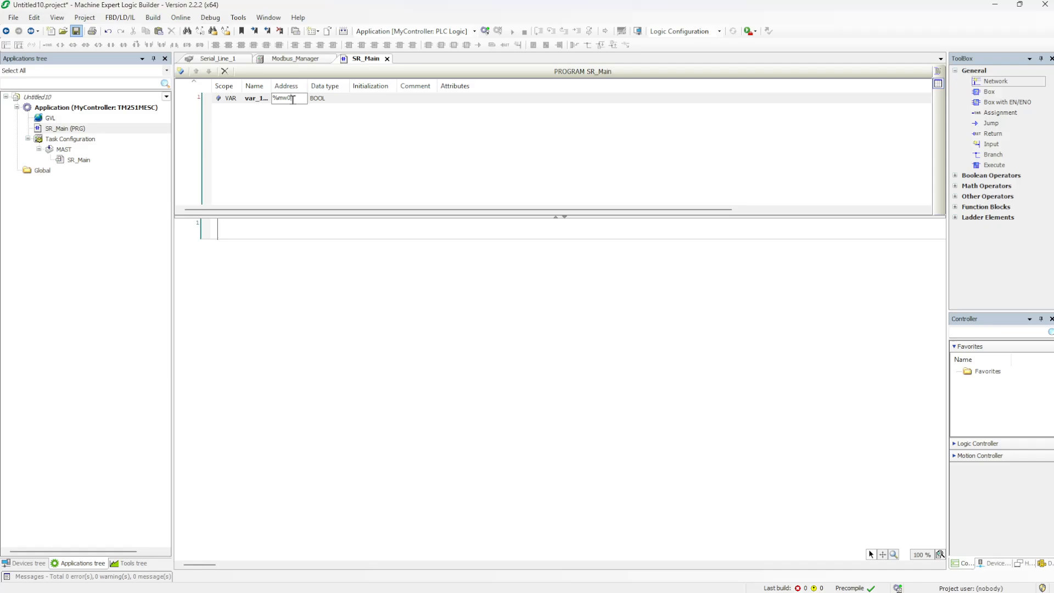
{"action": "left_click", "coordinate": [332, 98]}
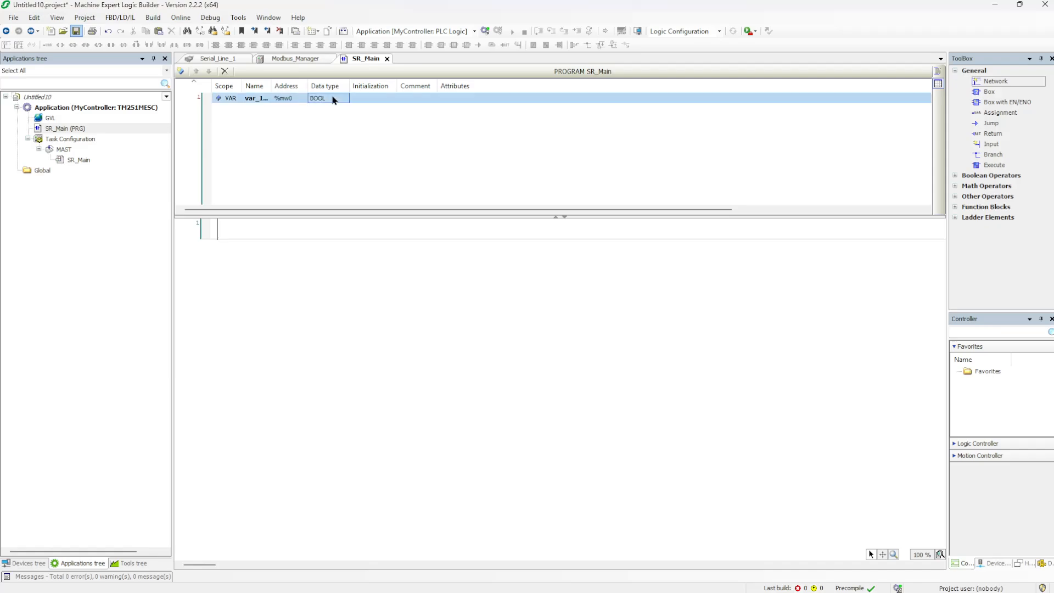
{"action": "left_click", "coordinate": [332, 98]}
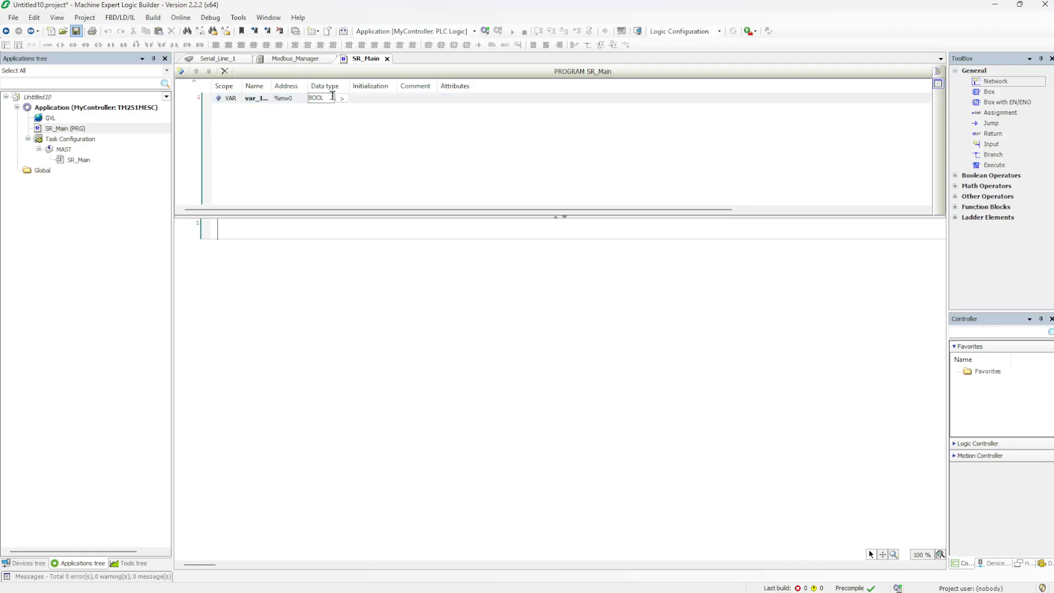
{"action": "key", "text": "BackSpace"}
{"action": "key", "text": "BackSpace"}
{"action": "key", "text": "BackSpace"}
{"action": "type", "text": "woe"}
{"action": "type", "text": "rd"}
{"action": "key", "text": "BackSpace"}
{"action": "key", "text": "BackSpace"}
{"action": "key", "text": "BackSpace"}
{"action": "type", "text": "rd"}
{"action": "key", "text": "Return"}
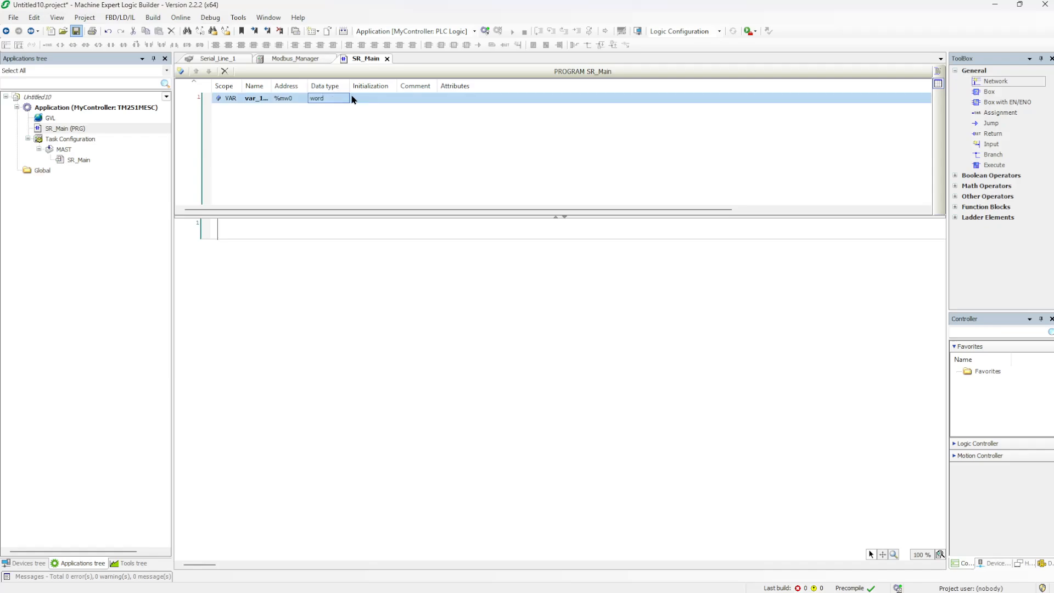
Declare a second variable, var_2_mw1, at address %mw1
{"action": "left_click", "coordinate": [252, 108]}
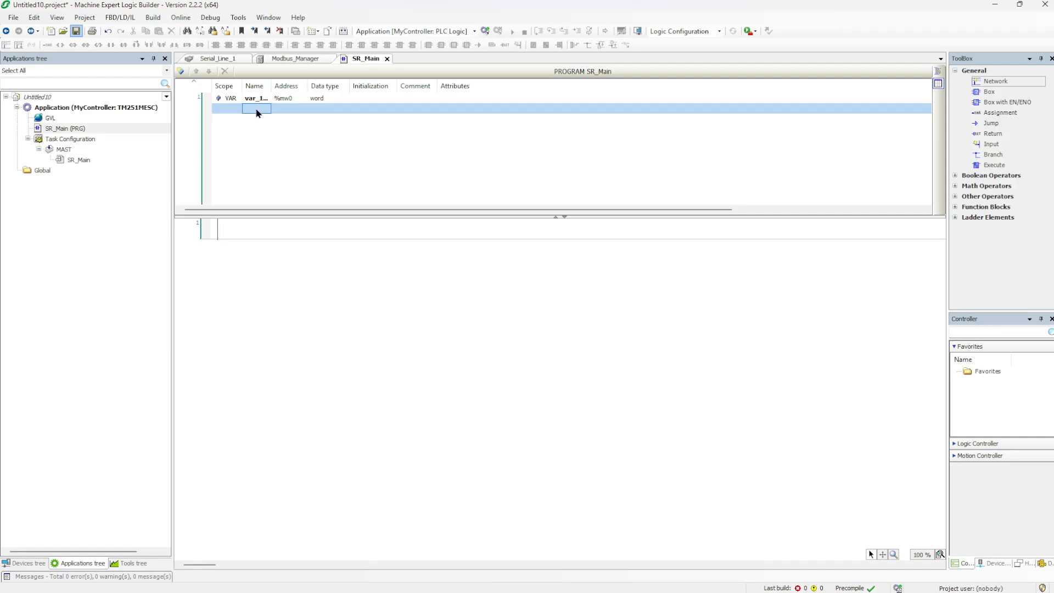
{"action": "type", "text": "var"}
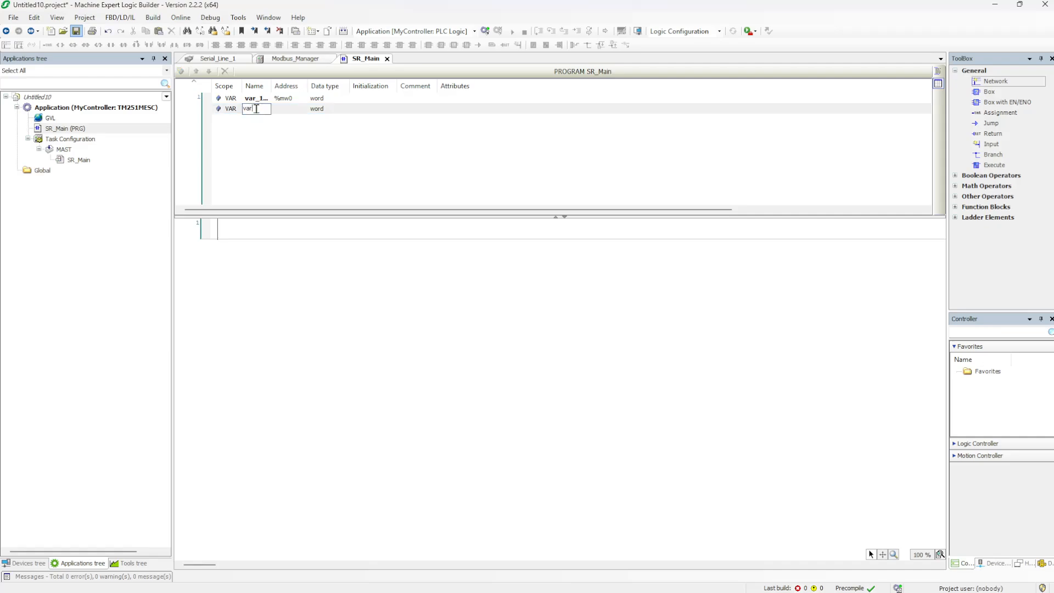
{"action": "type", "text": "_"}
{"action": "type", "text": "mw"}
{"action": "type", "text": "2"}
{"action": "left_click", "coordinate": [289, 112]}
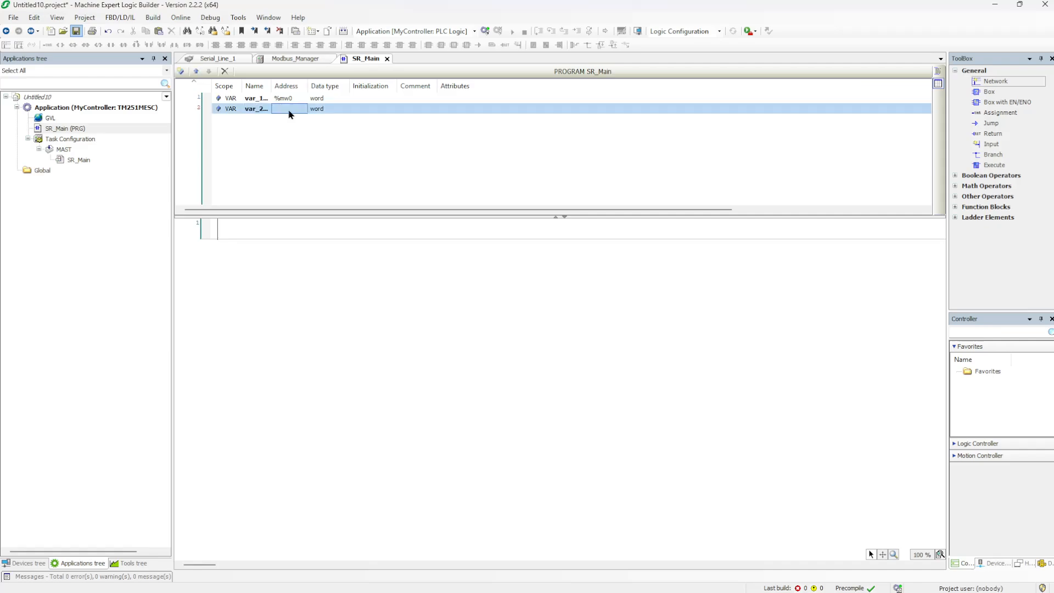
{"action": "type", "text": "%"}
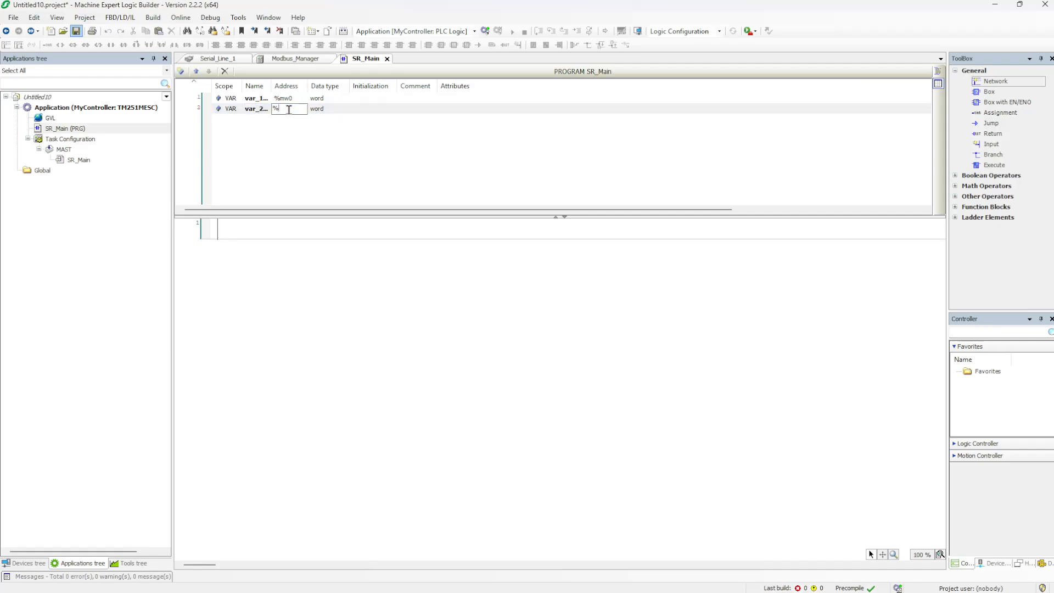
{"action": "type", "text": "mw1"}
{"action": "key", "text": "Return"}
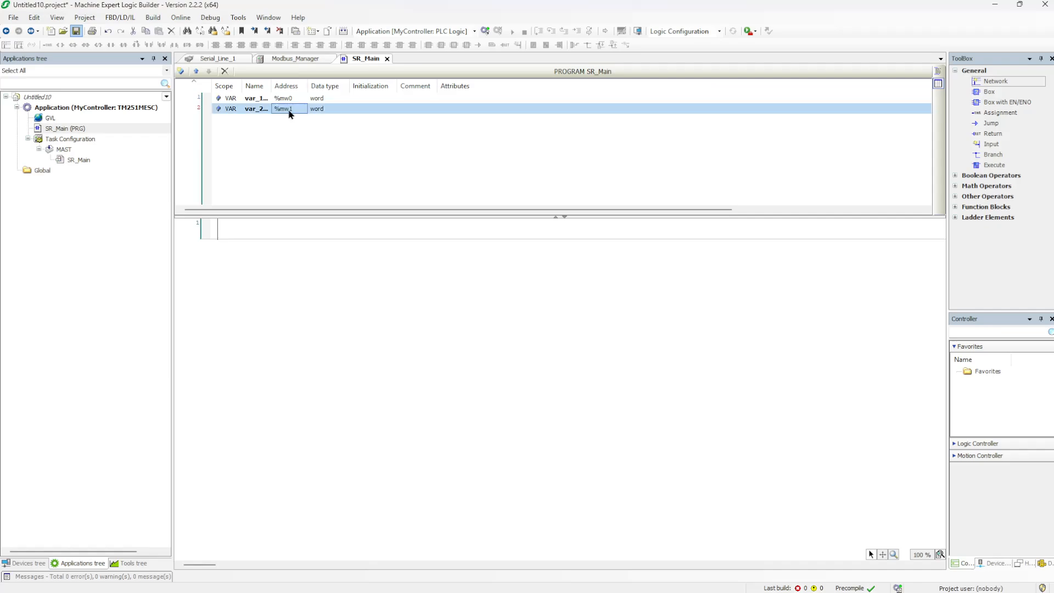
Widen the Name column and add var_10_mw10 at address %mw10
{"action": "left_click_drag", "start_coordinate": [271, 86], "coordinate": [361, 83]}
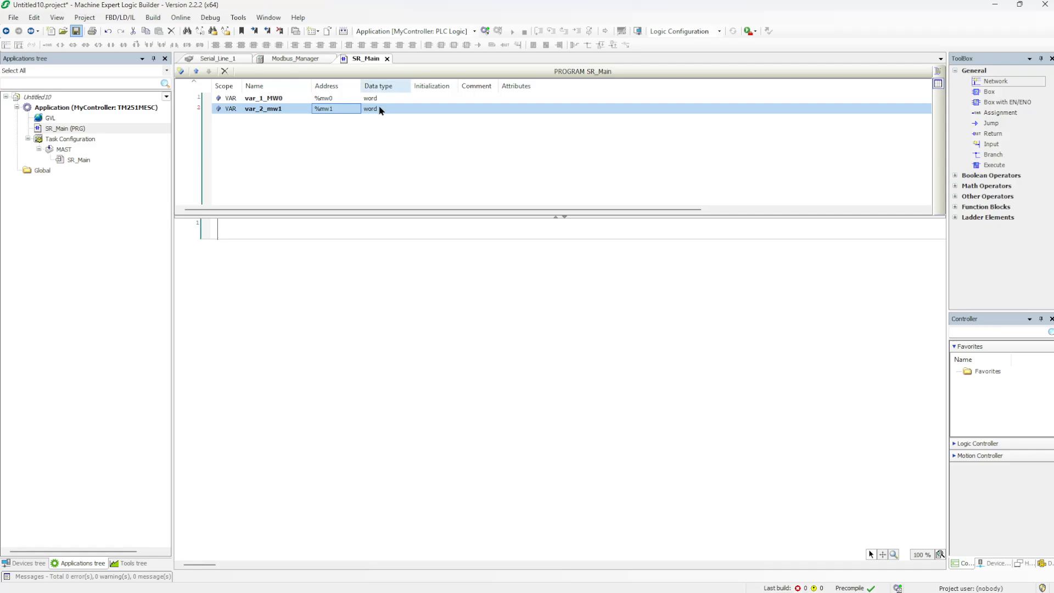
{"action": "double_click", "coordinate": [269, 117]}
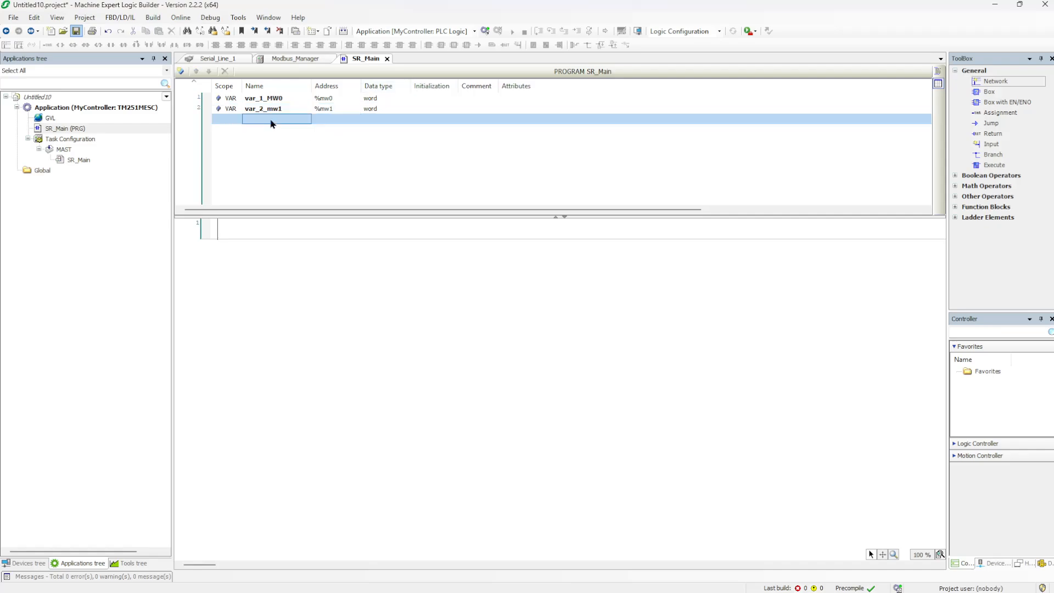
{"action": "type", "text": "var"}
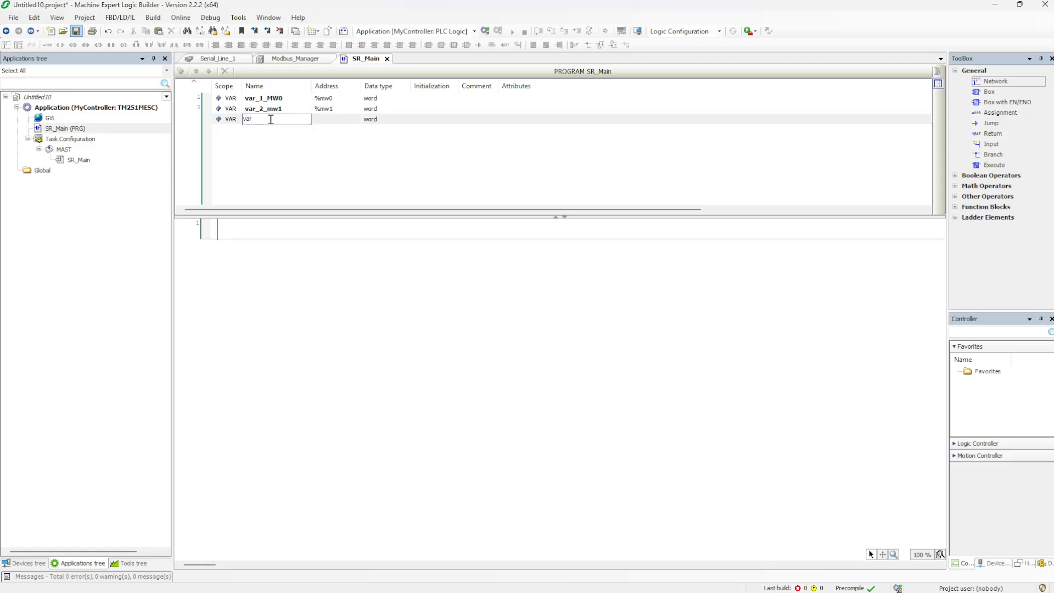
{"action": "type", "text": "_10_mw10"}
{"action": "left_click", "coordinate": [327, 123]}
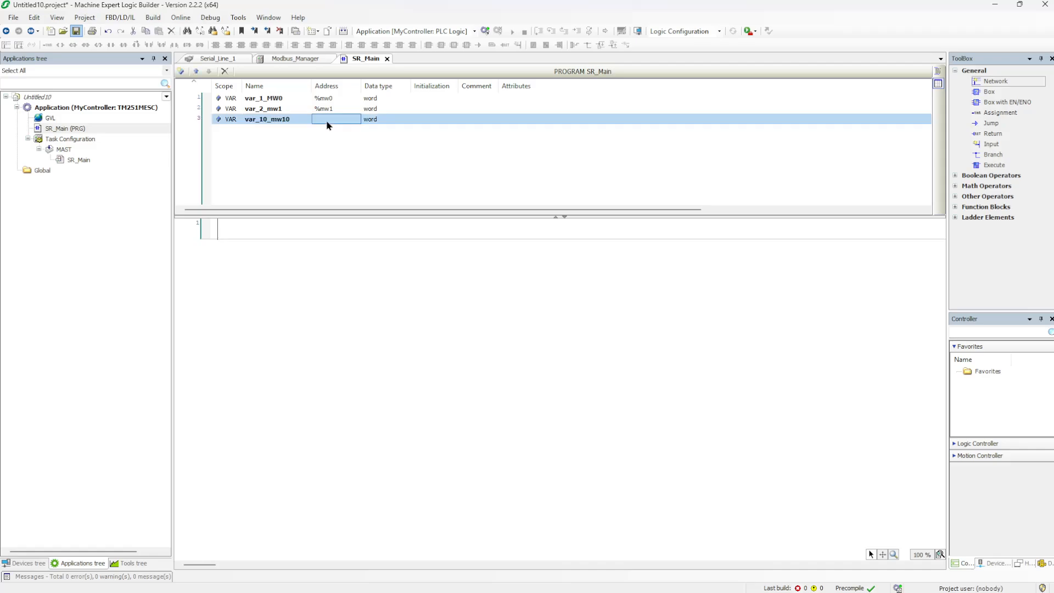
{"action": "type", "text": "%"}
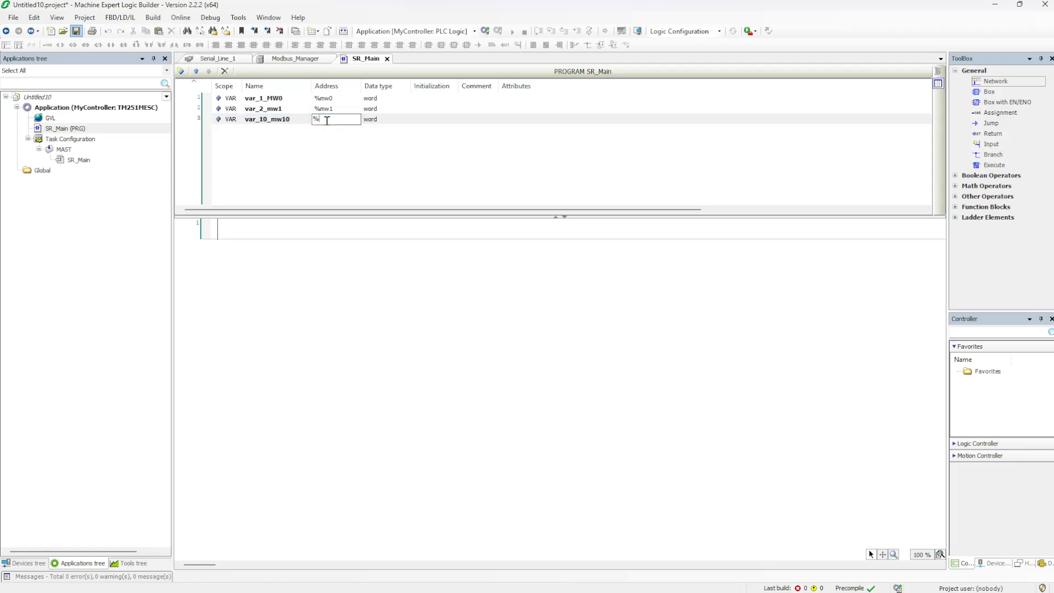
{"action": "type", "text": "mw10"}
{"action": "key", "text": "Return"}
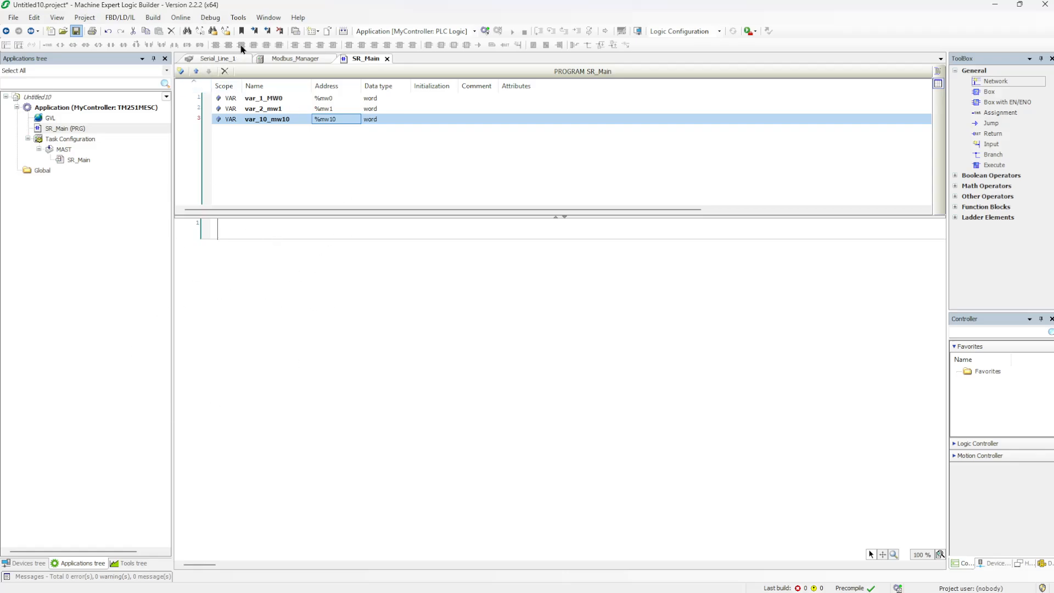
Dismiss the missing controller address error
{"action": "left_click", "coordinate": [210, 17]}
{"action": "mouse_move", "coordinate": [184, 17]}
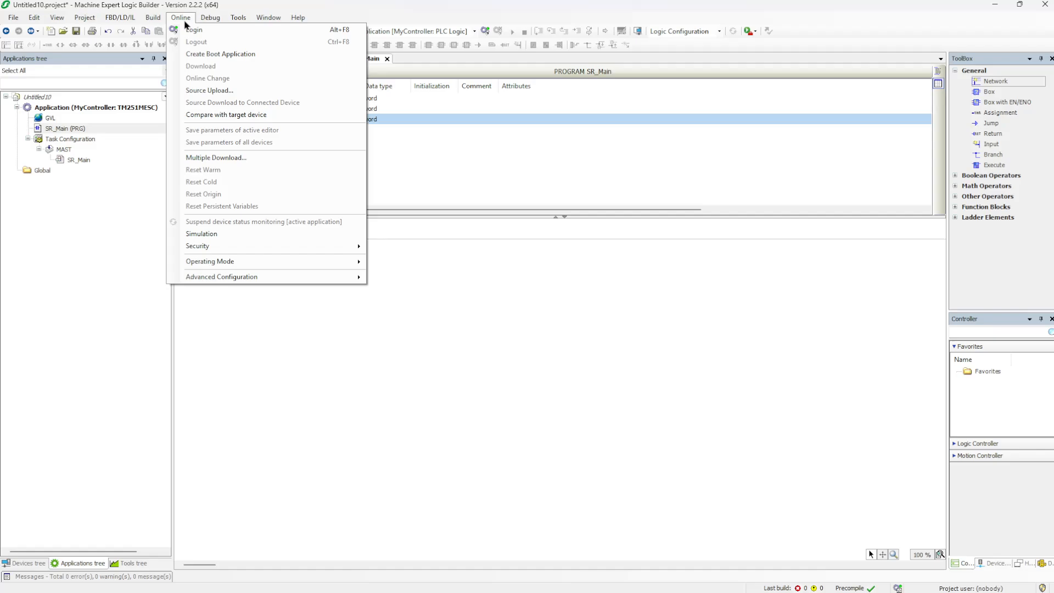
{"action": "key", "text": "Escape"}
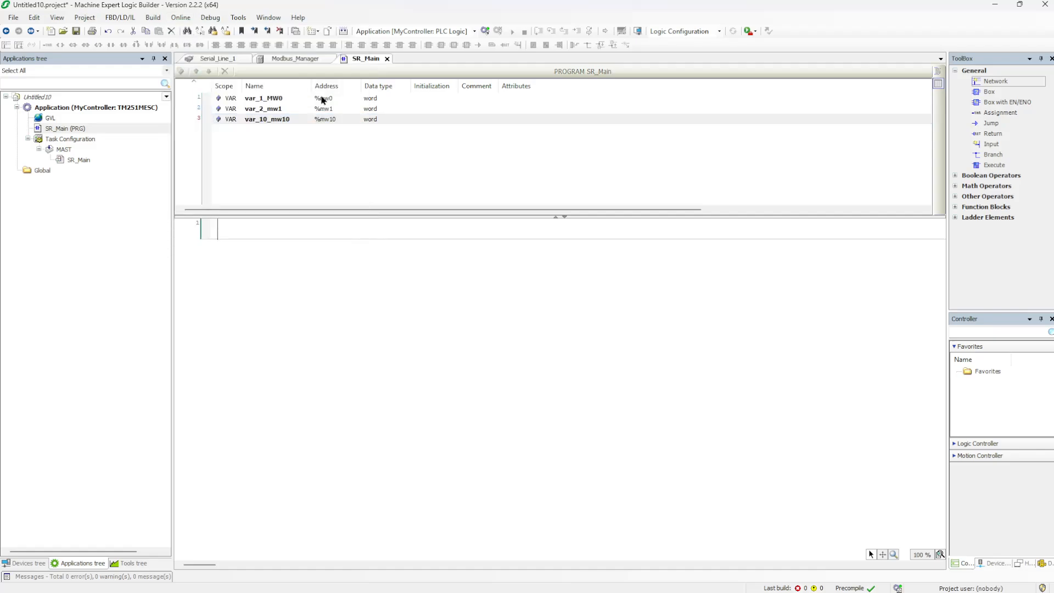
{"action": "left_click", "coordinate": [536, 303]}
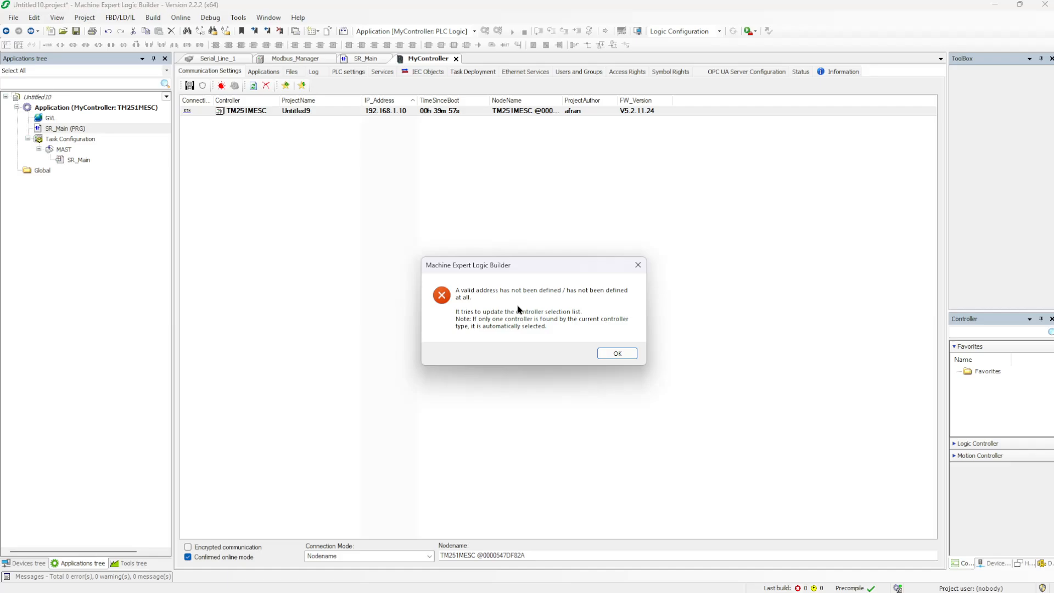
{"action": "left_click", "coordinate": [618, 353]}
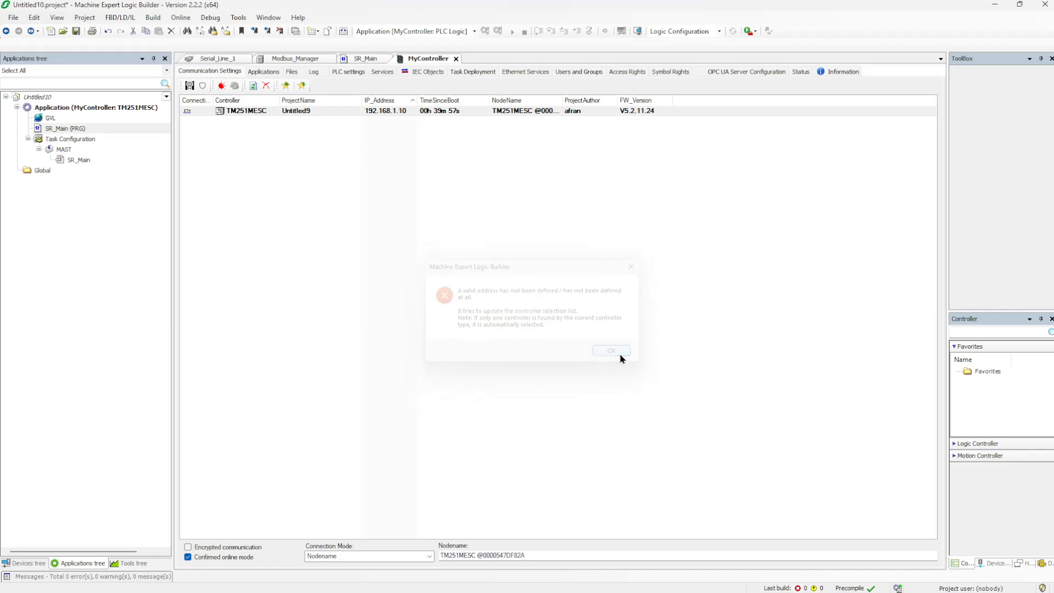
Select the TM251MESC controller at 192.168.1.10 as the connection target
{"action": "left_click", "coordinate": [298, 113]}
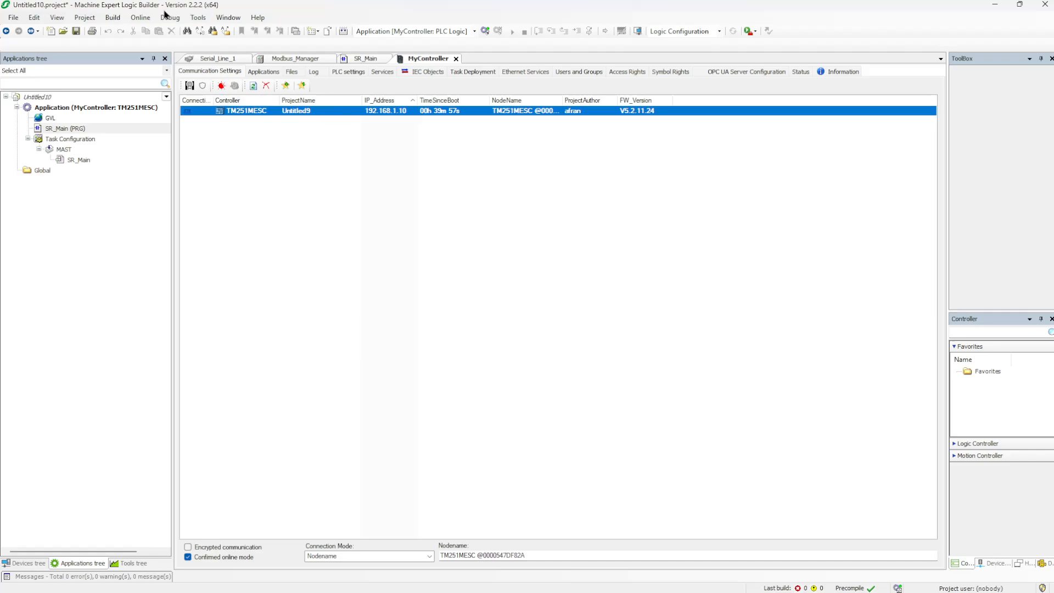
{"action": "left_click", "coordinate": [146, 19]}
{"action": "left_click", "coordinate": [148, 18]}
{"action": "left_click", "coordinate": [141, 19]}
Log in to the TM251MESC controller, accepting the warning and submitting the device user name and password
{"action": "left_click", "coordinate": [141, 24]}
{"action": "left_click", "coordinate": [141, 24]}
{"action": "left_click", "coordinate": [164, 30]}
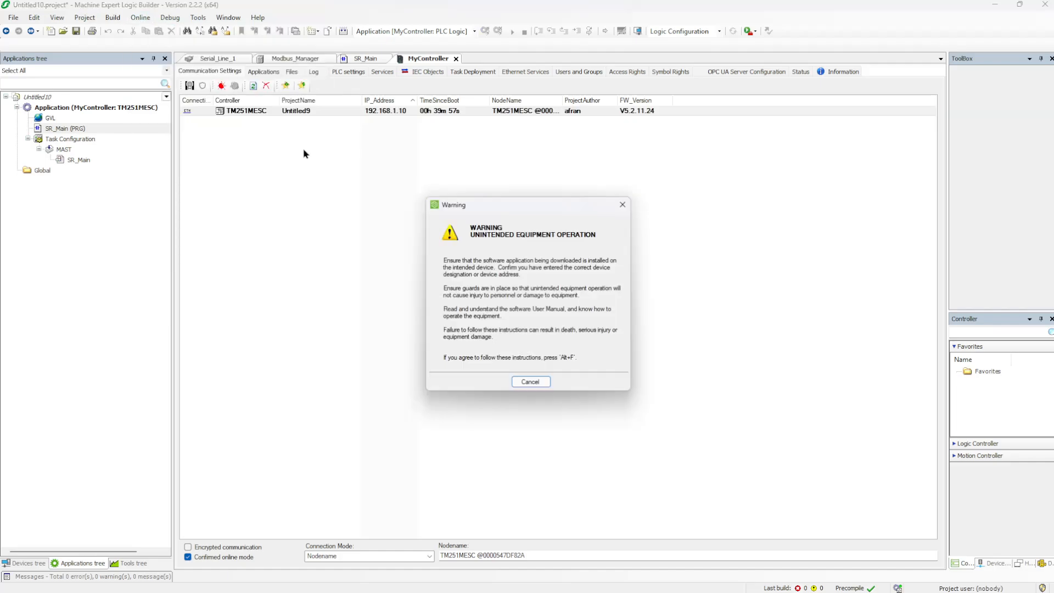
{"action": "key", "text": "alt+f"}
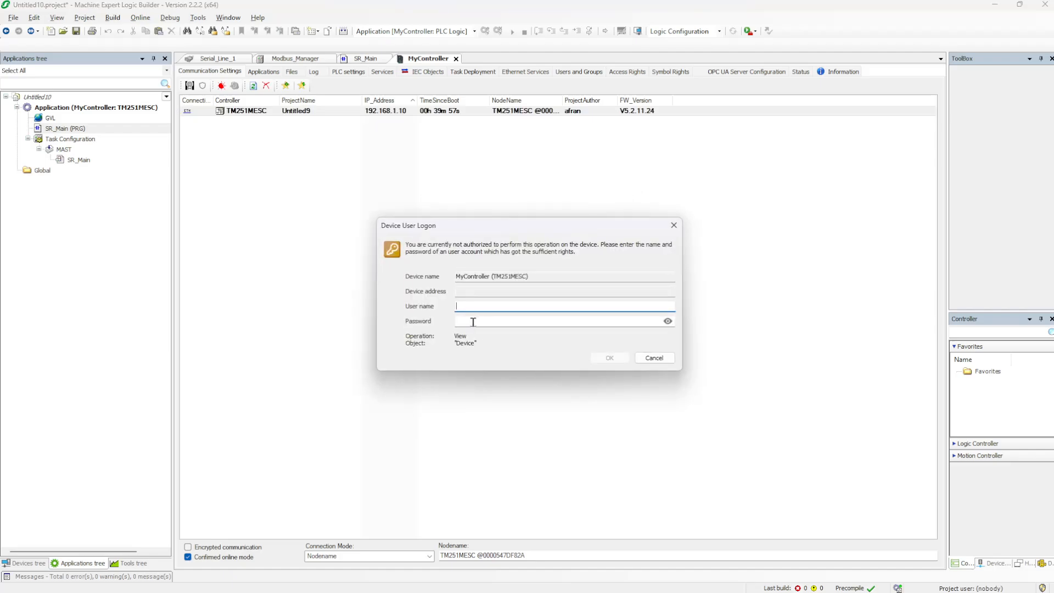
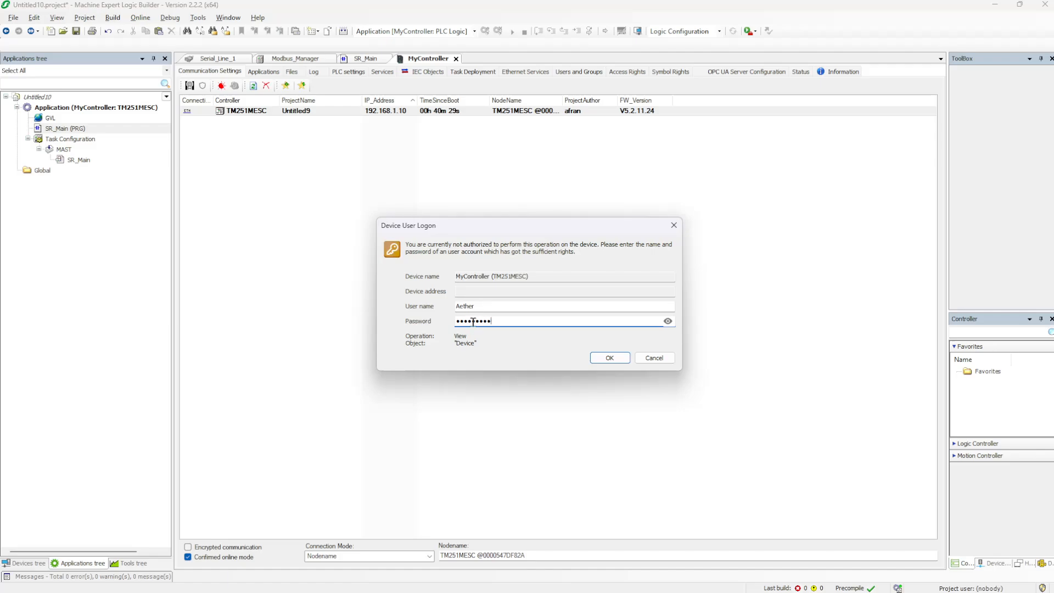
{"action": "left_click", "coordinate": [608, 358]}
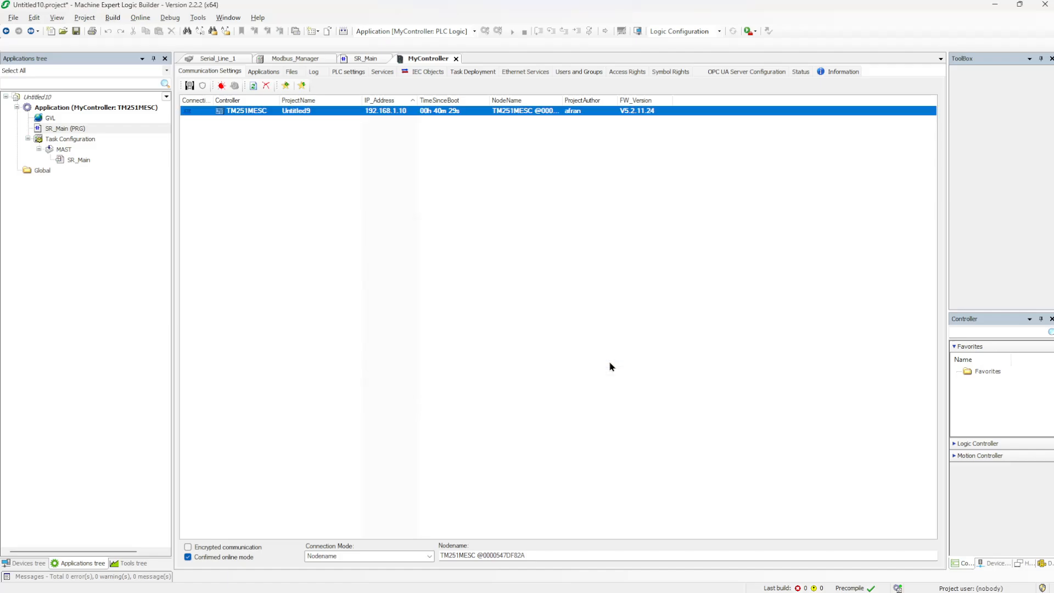
Download the Untitled10 application to the controller and acknowledge the post-configuration warning
{"action": "left_click", "coordinate": [565, 341]}
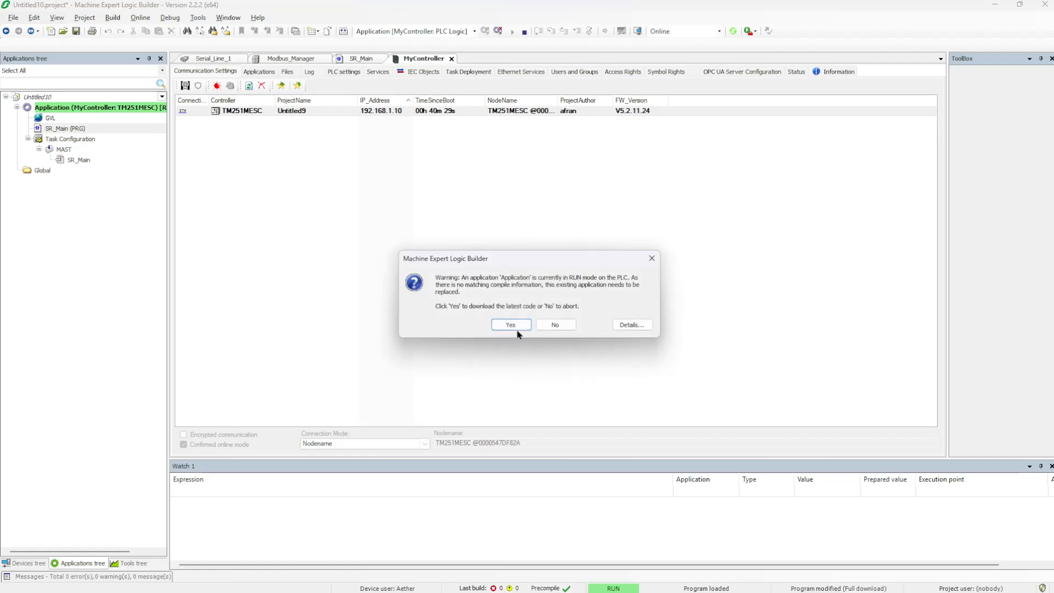
{"action": "left_click", "coordinate": [510, 325]}
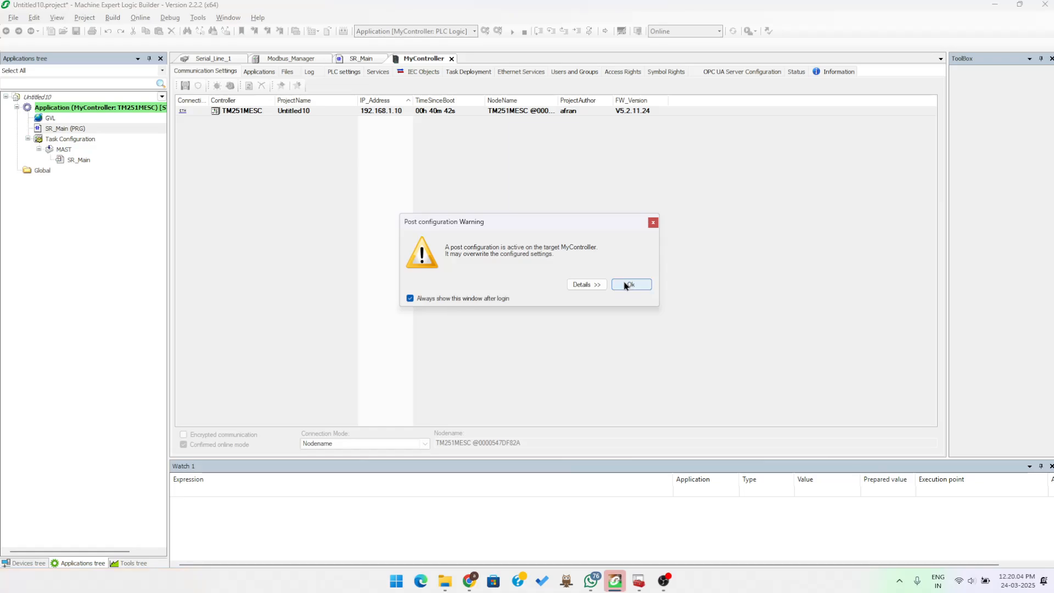
{"action": "left_click", "coordinate": [624, 284]}
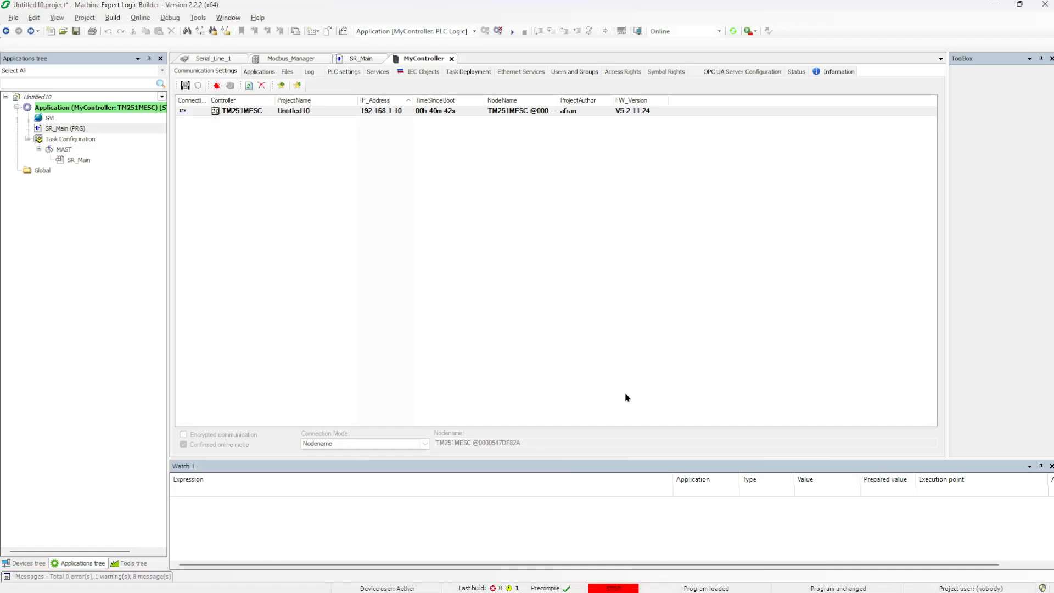
Start the application so the TM251MESC controller runs in RUN status
{"action": "mouse_move", "coordinate": [705, 592]}
{"action": "left_click", "coordinate": [198, 17]}
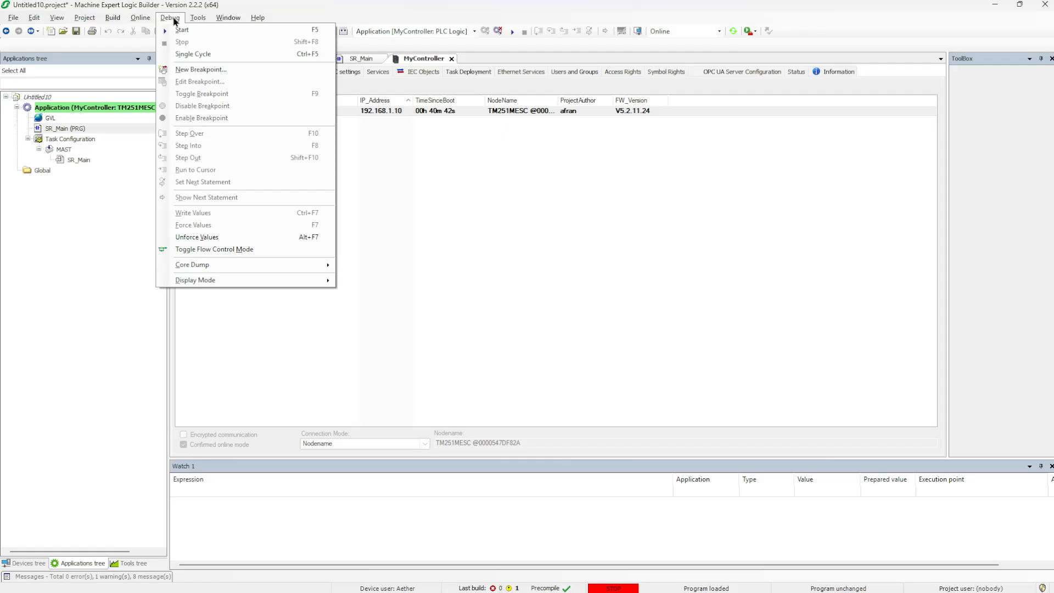
{"action": "left_click", "coordinate": [179, 31]}
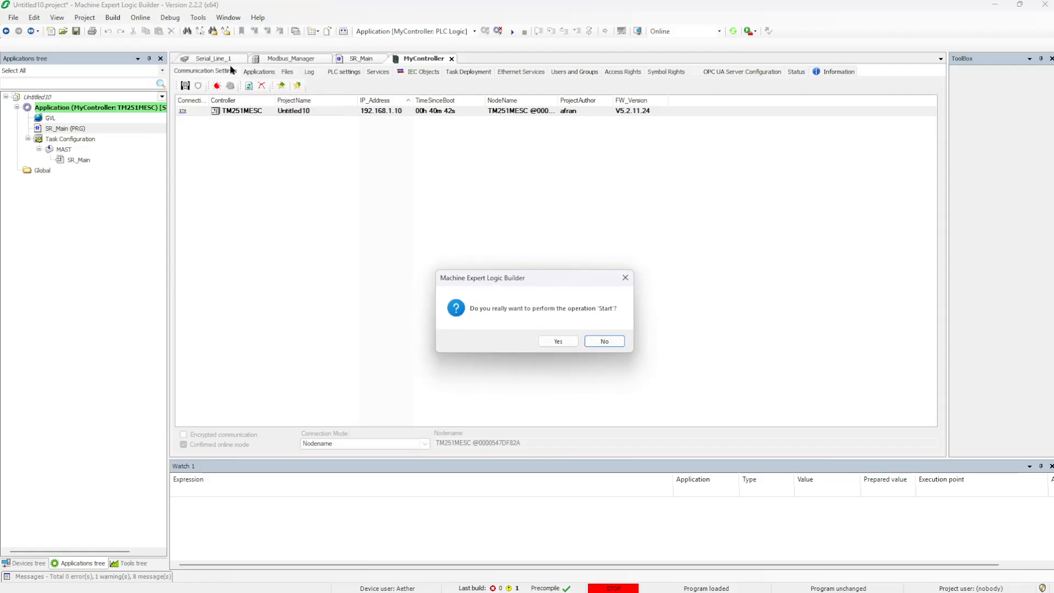
{"action": "left_click", "coordinate": [554, 344]}
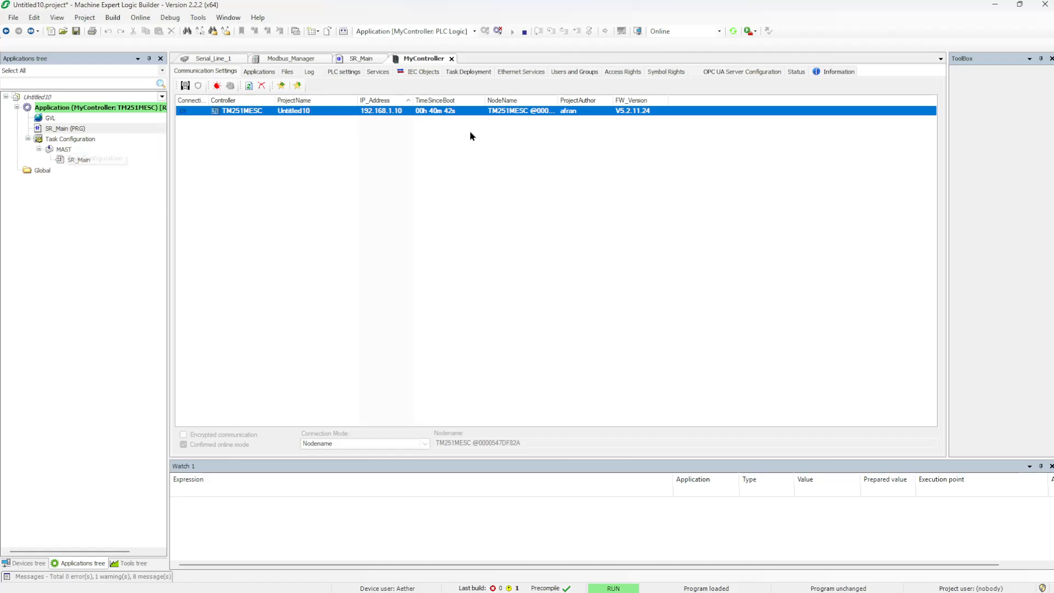
View SR_Main's three variables online at 0, then search Windows for ModScan64.exe
{"action": "left_click", "coordinate": [362, 59]}
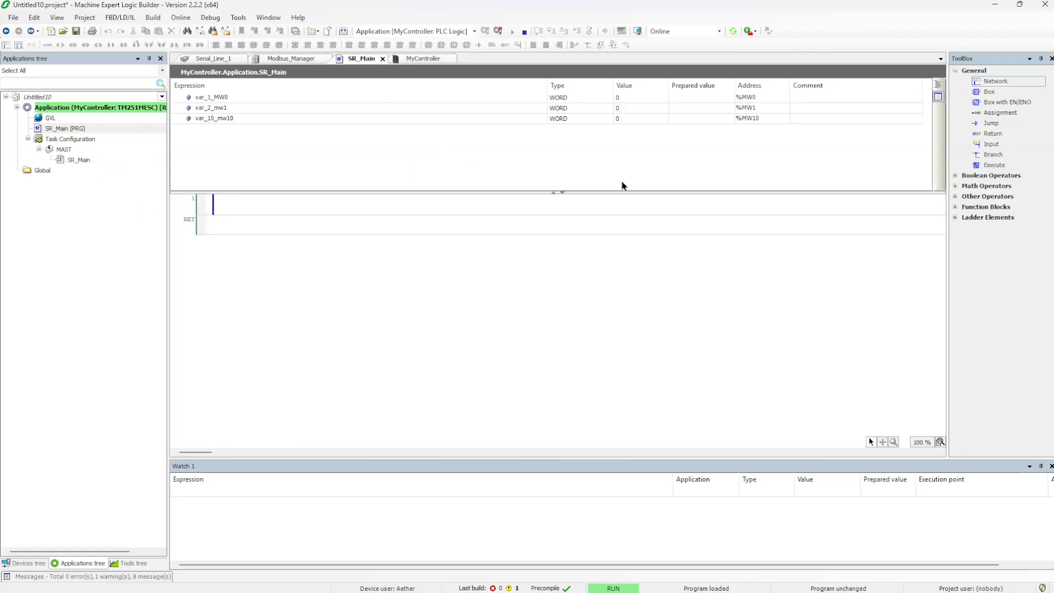
{"action": "left_click", "coordinate": [562, 194]}
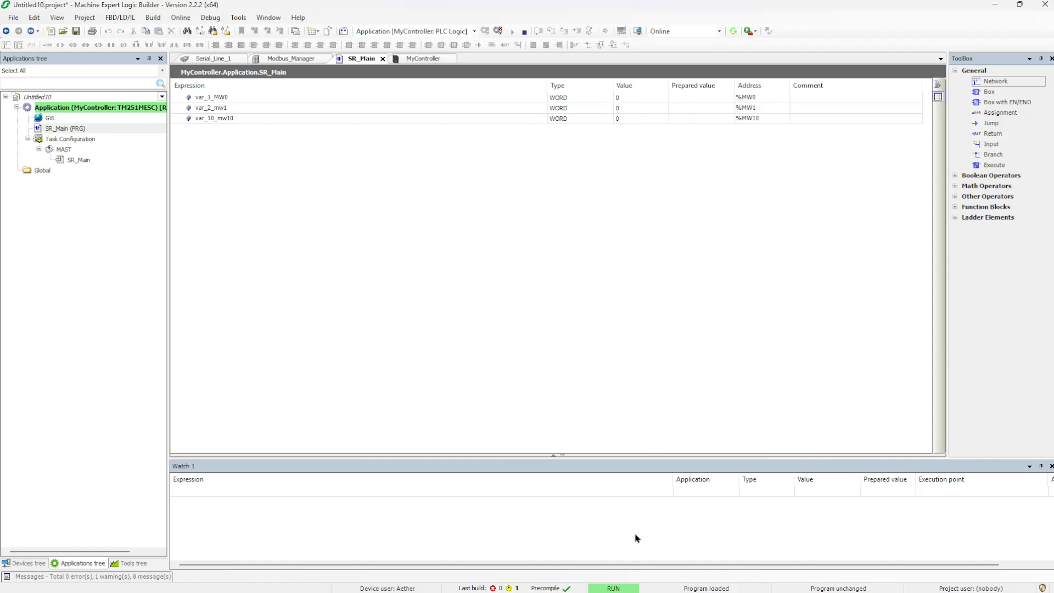
{"action": "mouse_move", "coordinate": [529, 592]}
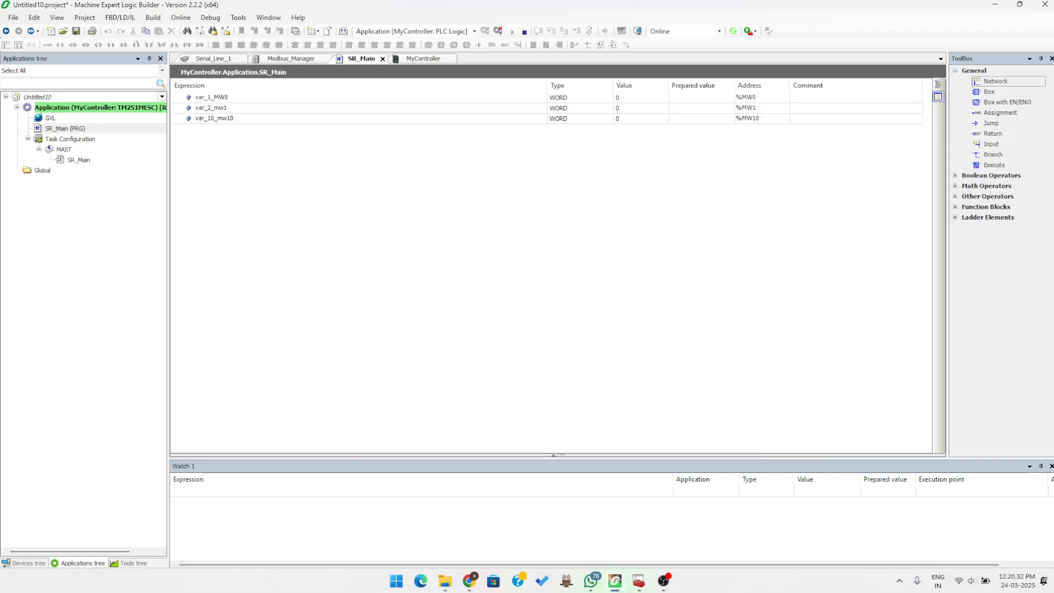
{"action": "key", "text": "super"}
{"action": "type", "text": "mod"}
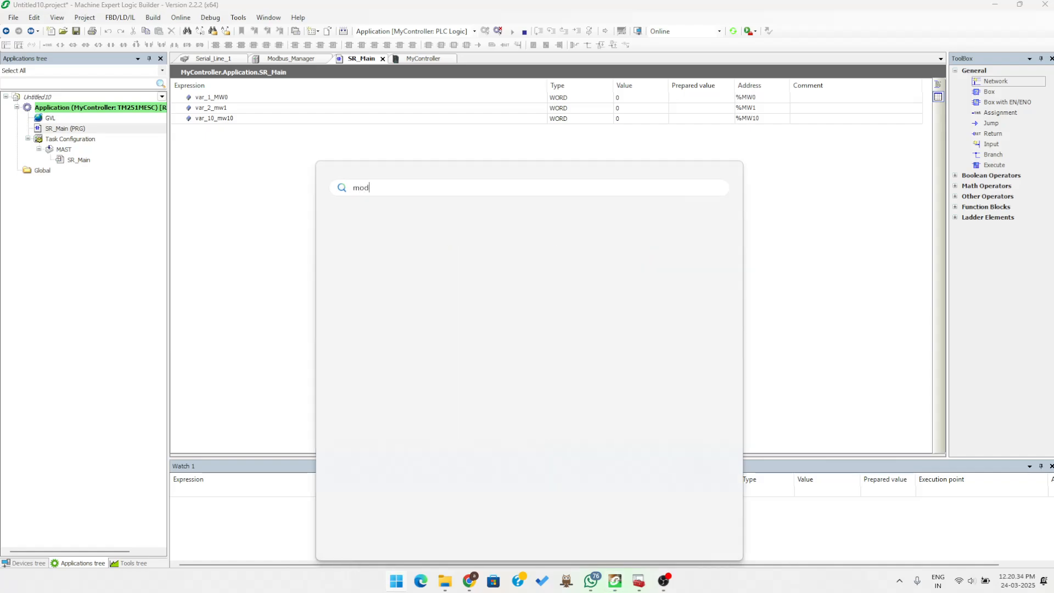
{"action": "type", "text": "c"}
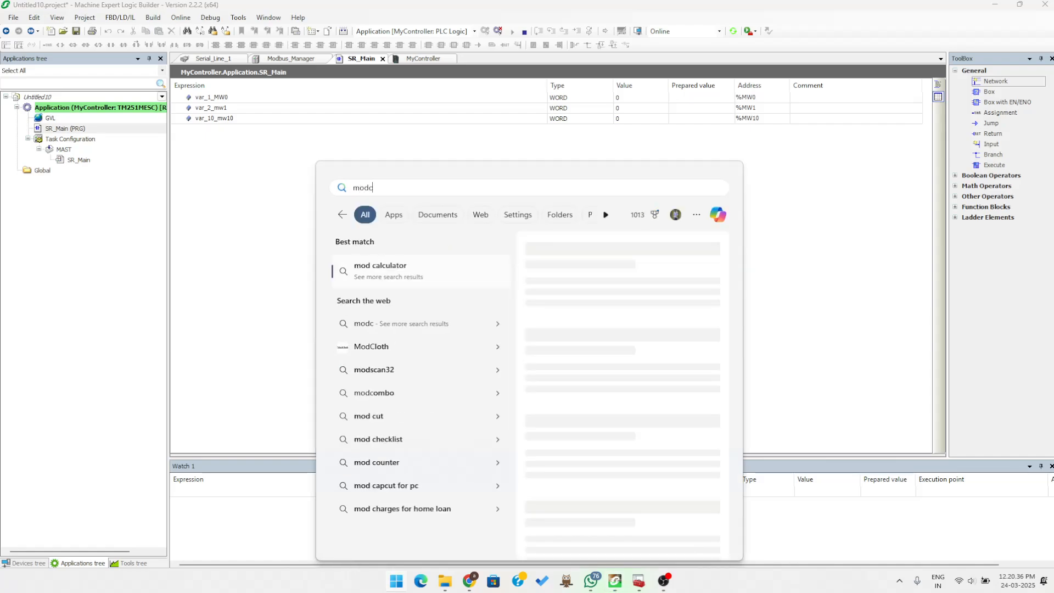
{"action": "key", "text": "BackSpace"}
{"action": "type", "text": "sca"}
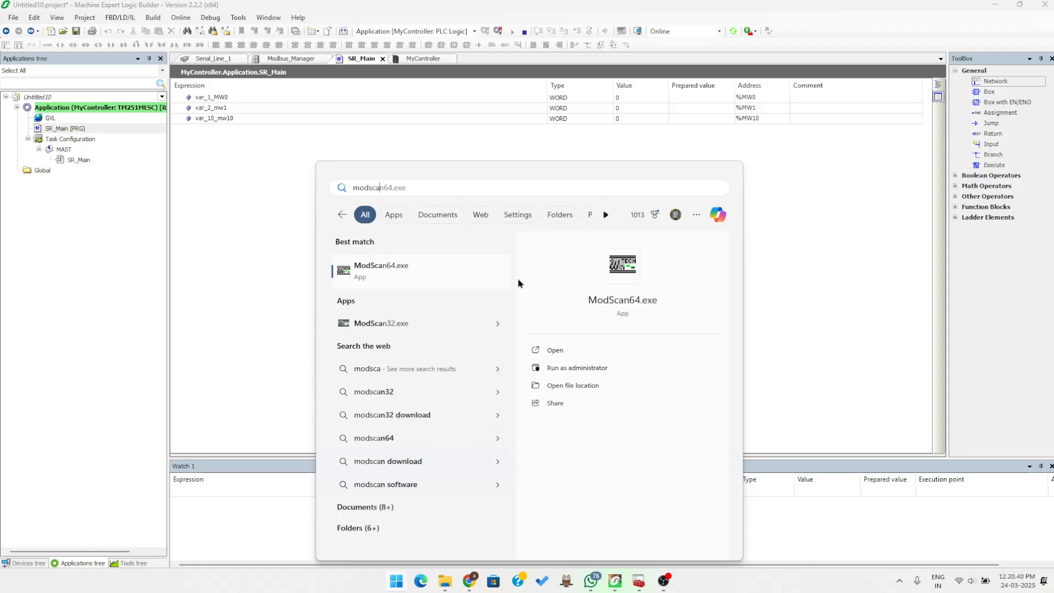
Launch ModScan64 and set its connection to direct COM7 at 19200 baud, 8 bits, Even parity, 1 stop bit
{"action": "left_click", "coordinate": [555, 350]}
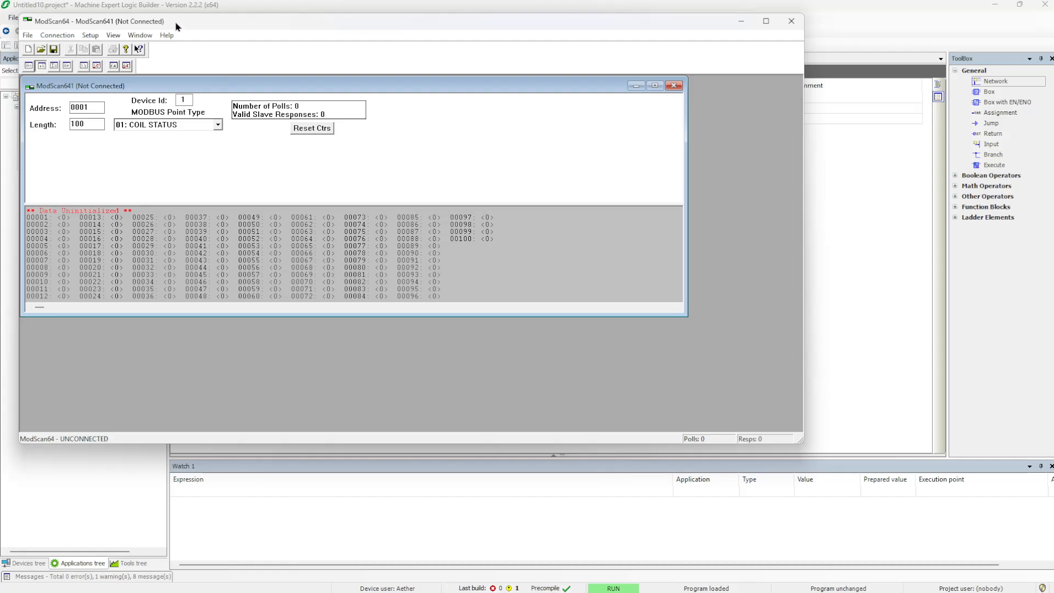
{"action": "left_click_drag", "start_coordinate": [177, 26], "coordinate": [380, 123]}
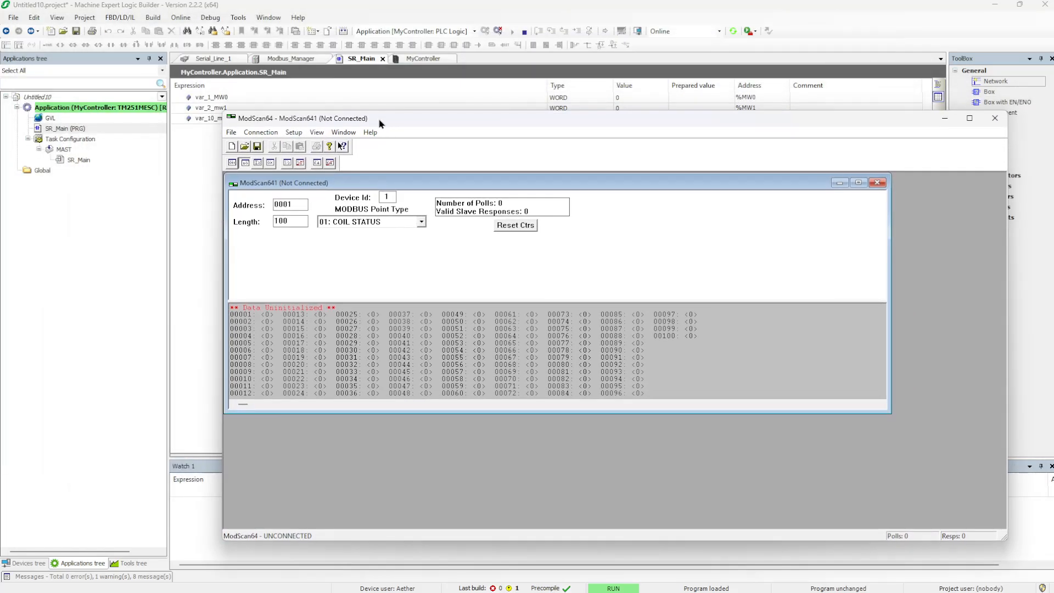
{"action": "left_click", "coordinate": [263, 133]}
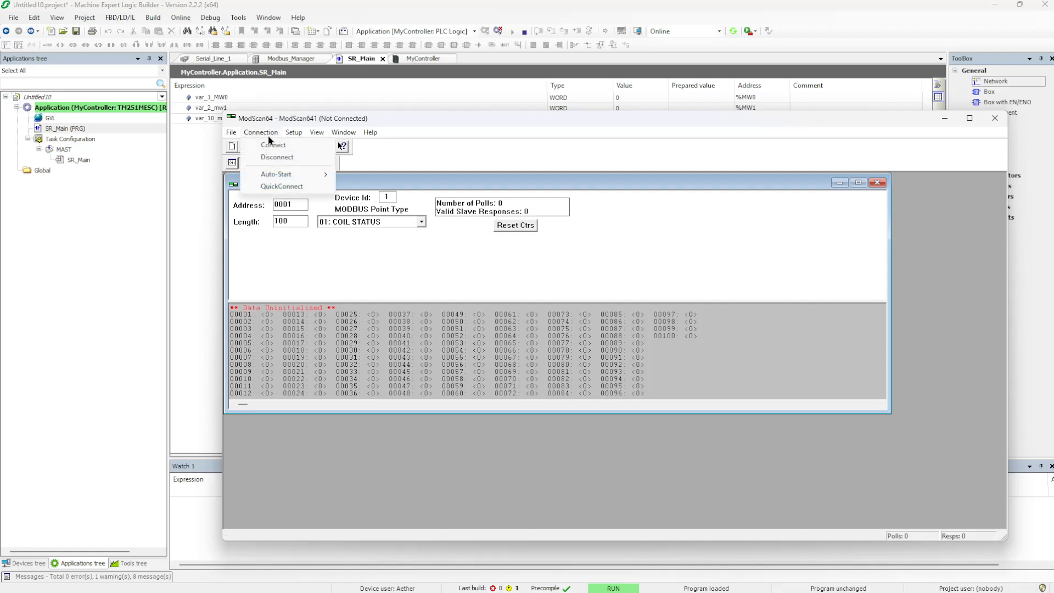
{"action": "left_click", "coordinate": [277, 146]}
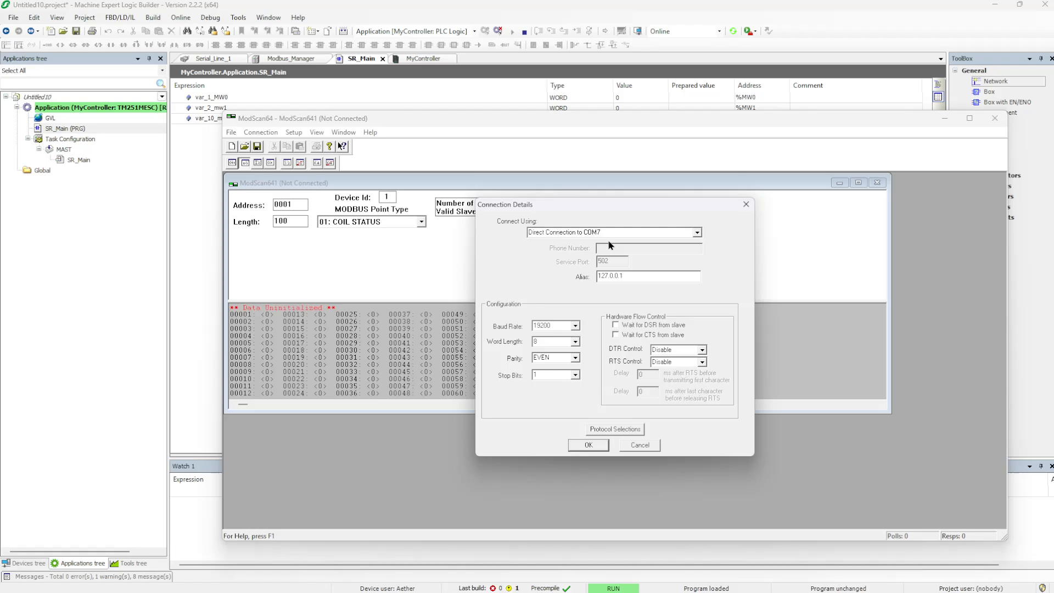
{"action": "left_click", "coordinate": [697, 232]}
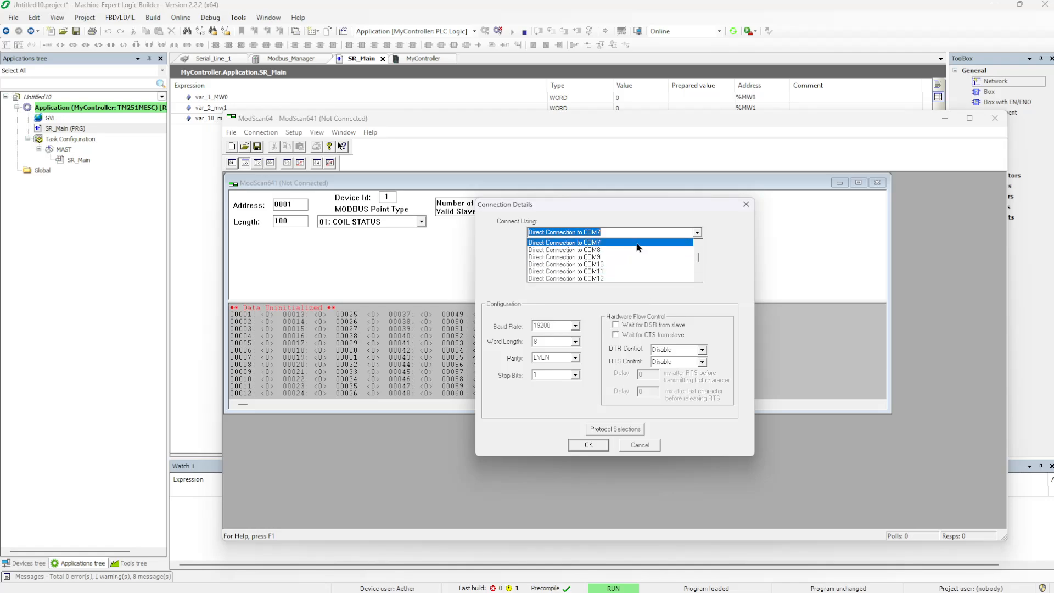
{"action": "left_click", "coordinate": [710, 209]}
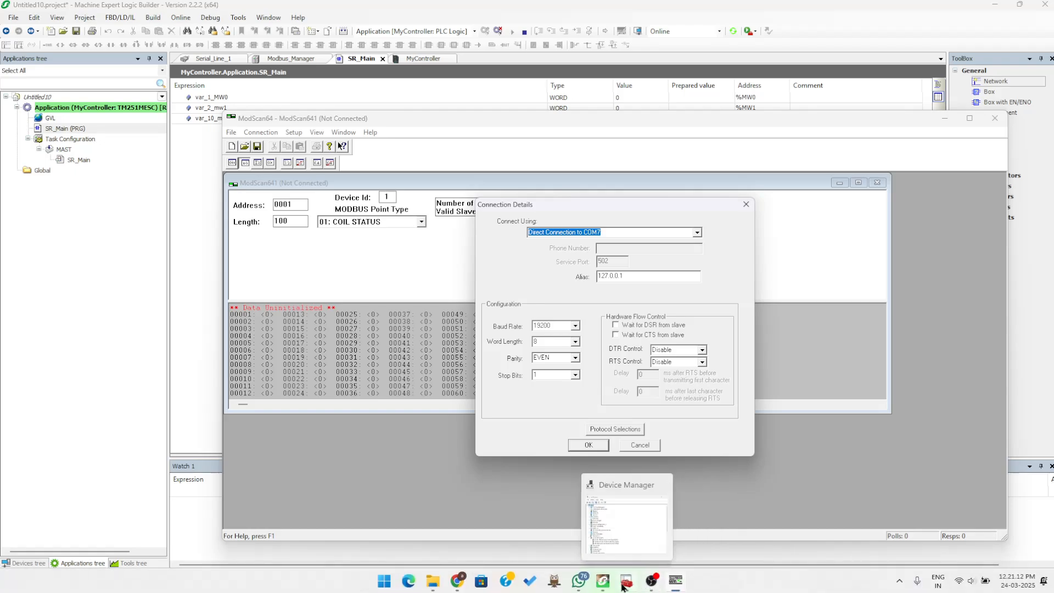
{"action": "left_click", "coordinate": [625, 582]}
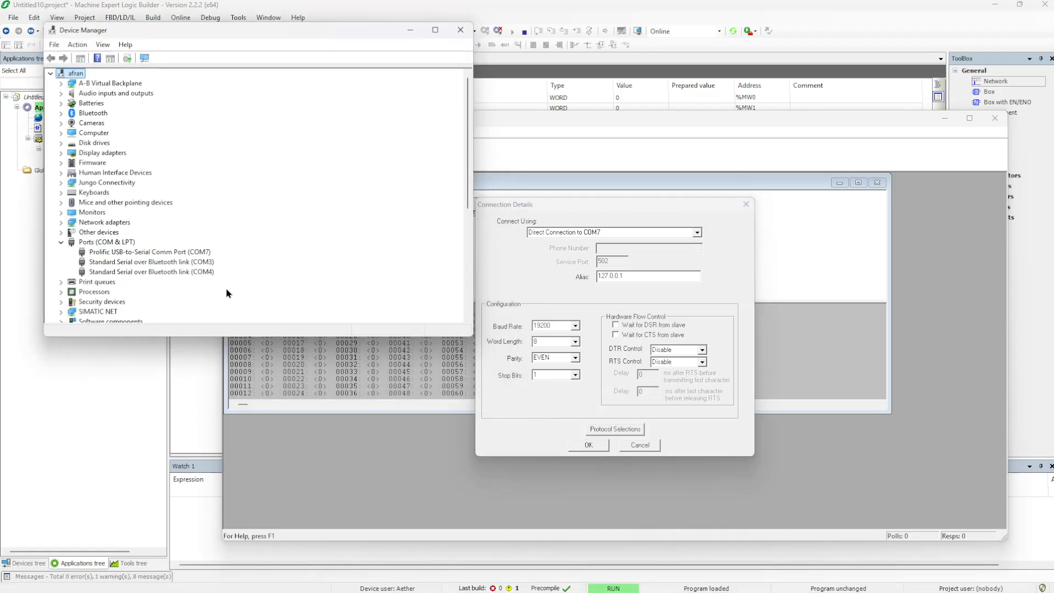
{"action": "left_click", "coordinate": [132, 254]}
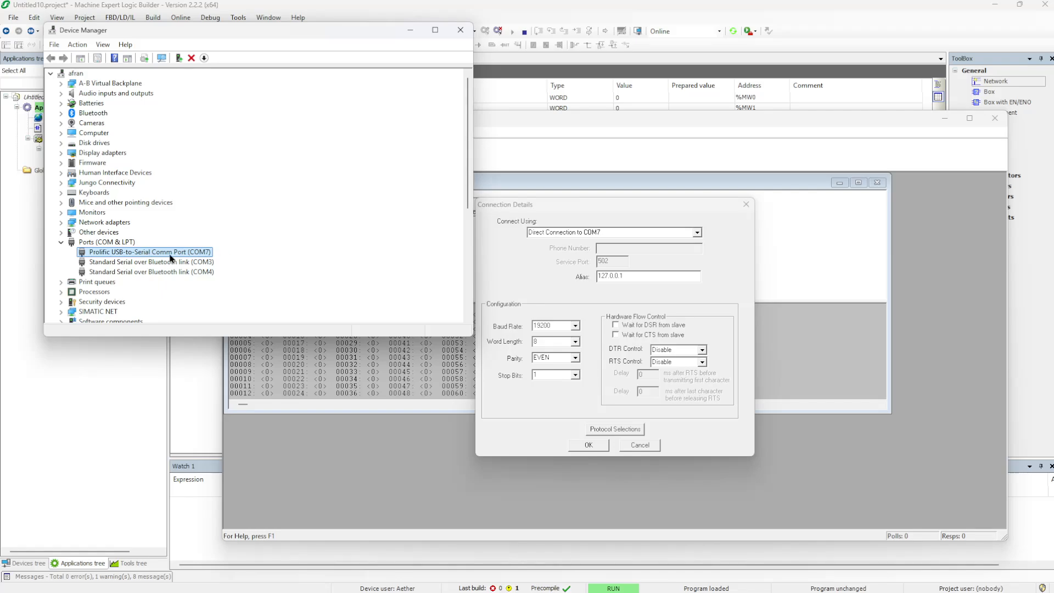
{"action": "left_click", "coordinate": [406, 33]}
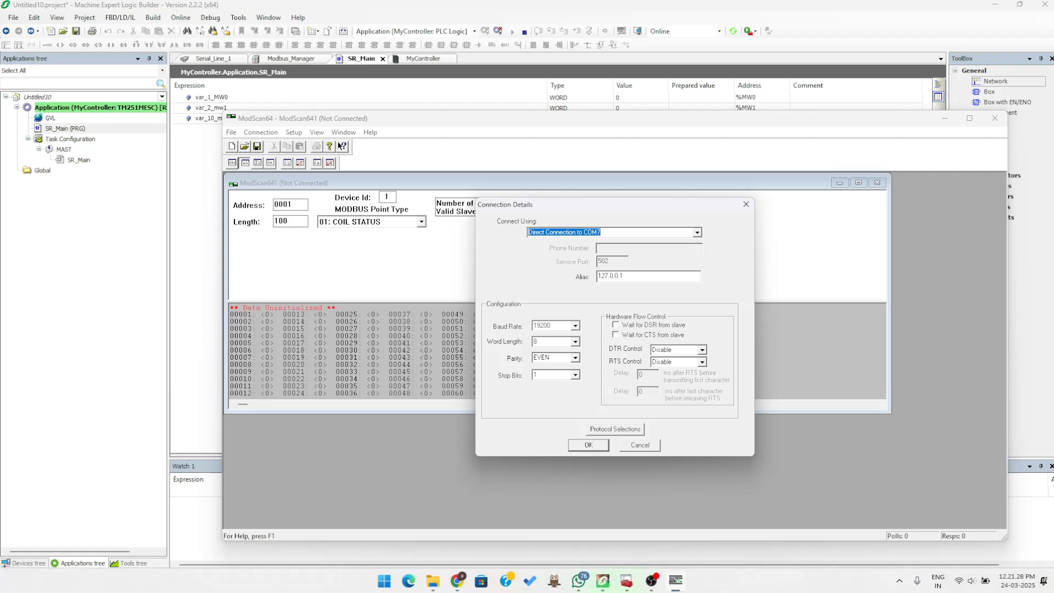
{"action": "left_click", "coordinate": [455, 586]}
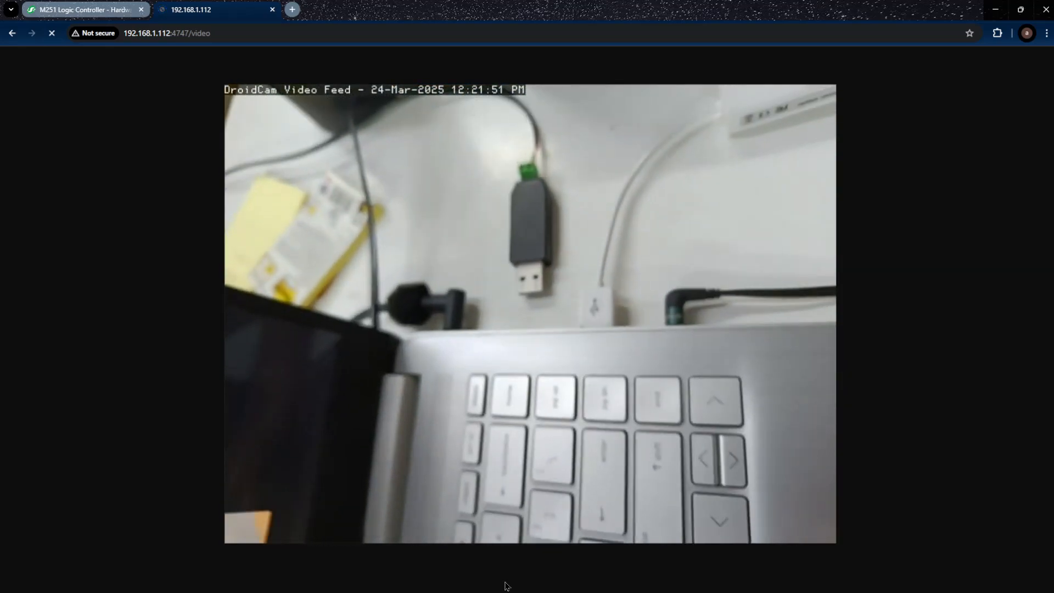
{"action": "mouse_move", "coordinate": [508, 591]}
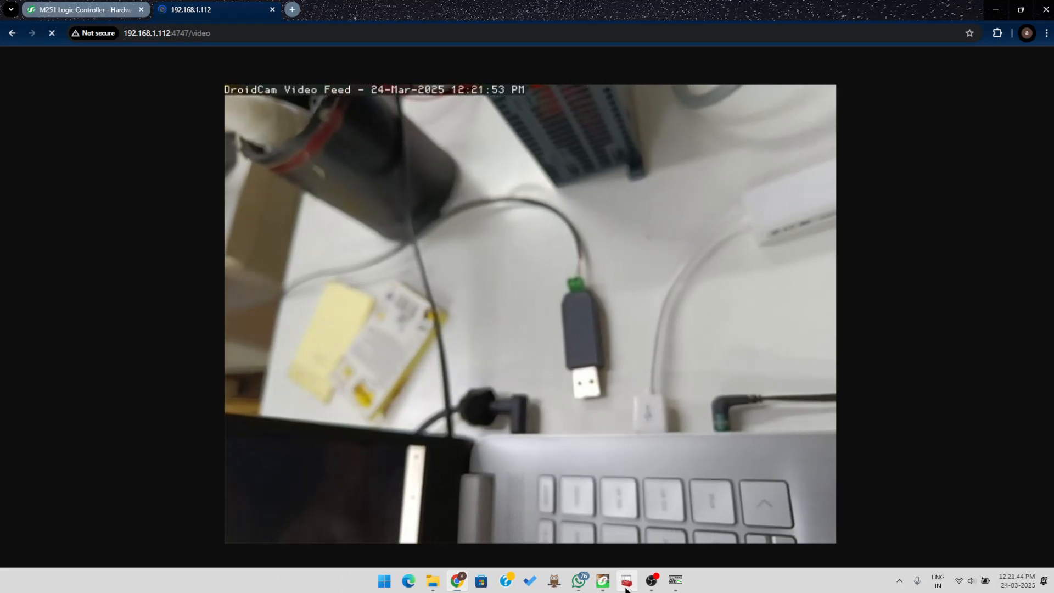
{"action": "left_click", "coordinate": [628, 581]}
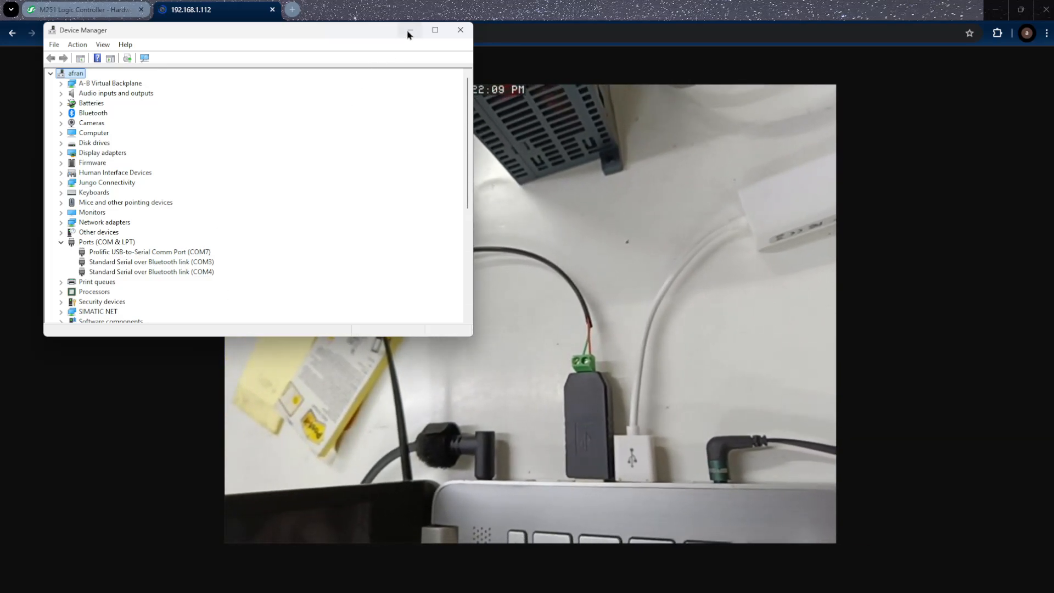
{"action": "left_click", "coordinate": [409, 31]}
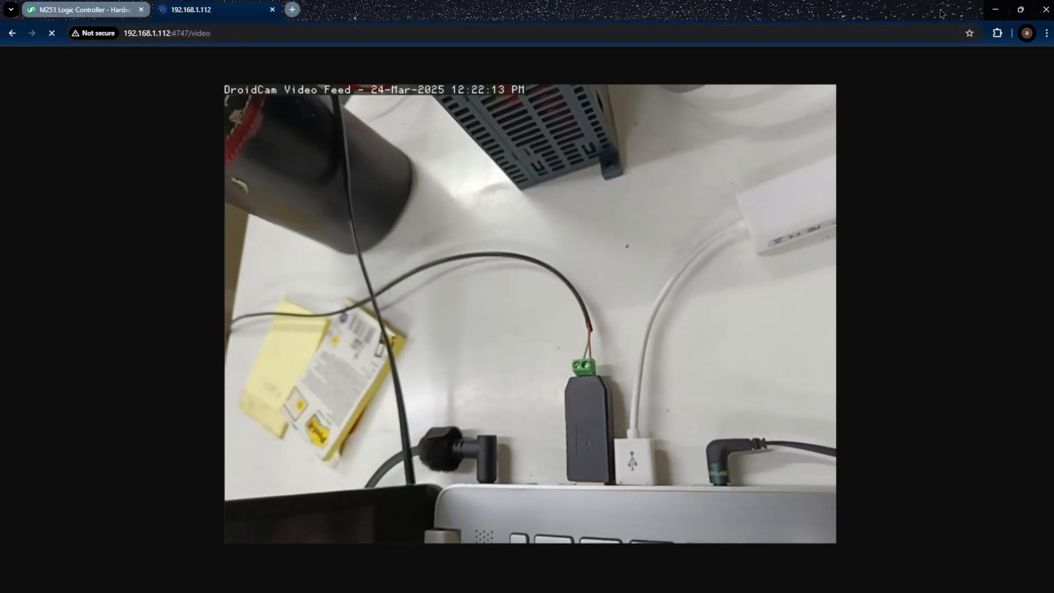
{"action": "left_click", "coordinate": [993, 9]}
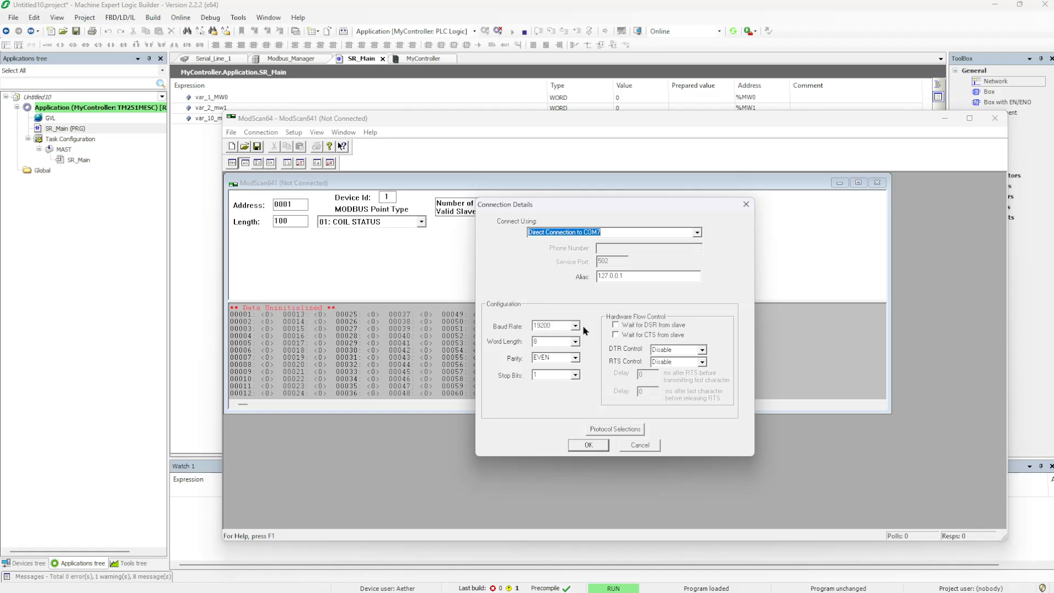
Check Modbus_Manager's settings: slave address 5, 19200 baud, Even parity, 8 bits, RS485
{"action": "key", "text": "alt+Tab"}
{"action": "key", "text": "alt+Tab"}
{"action": "key", "text": "alt+Tab"}
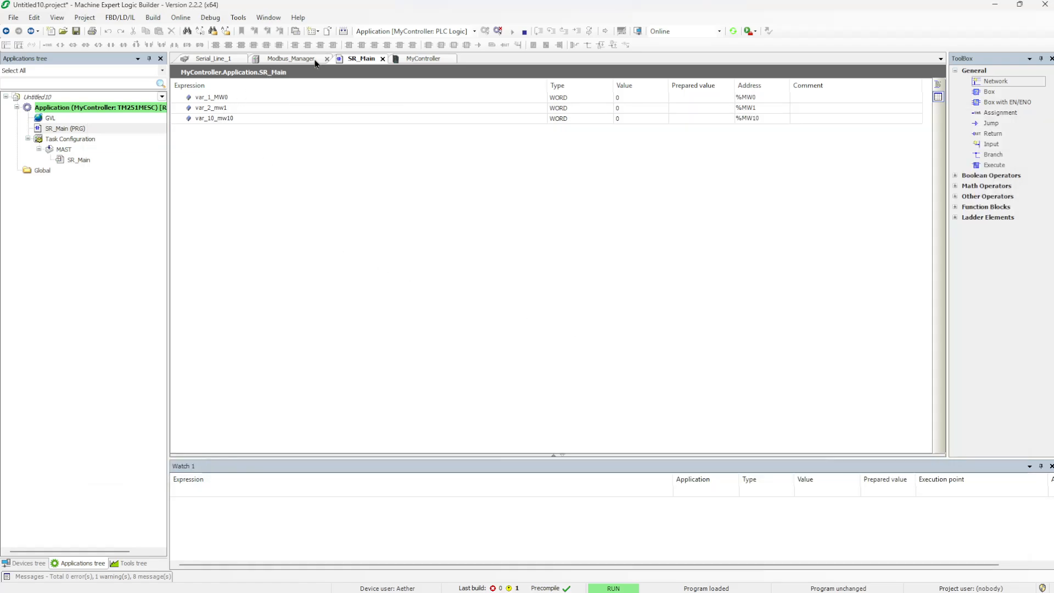
{"action": "left_click", "coordinate": [29, 563]}
{"action": "double_click", "coordinate": [106, 160]}
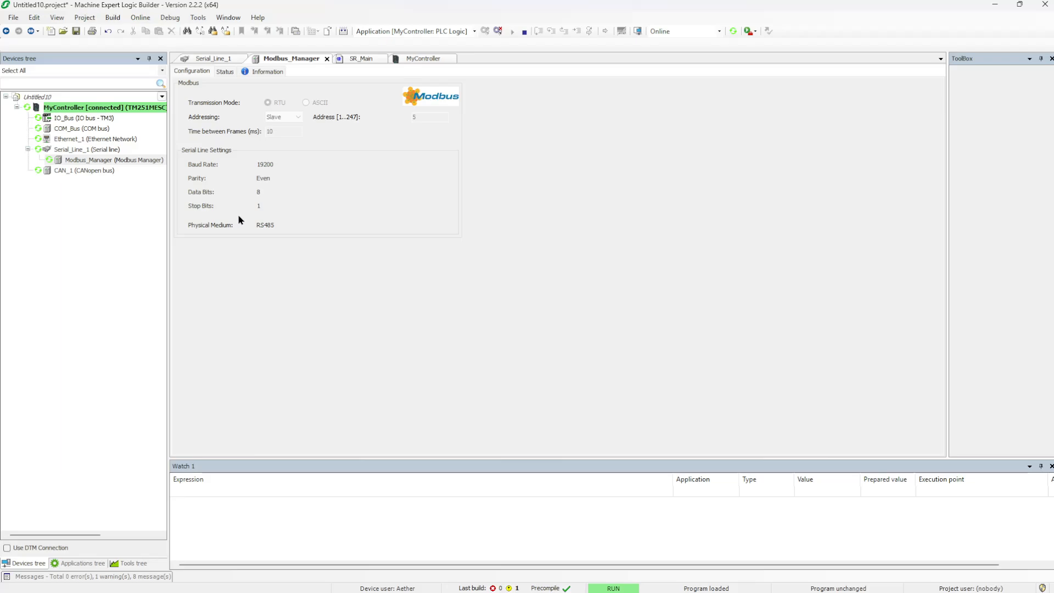
{"action": "left_click", "coordinate": [287, 222]}
{"action": "key", "text": "alt+Tab"}
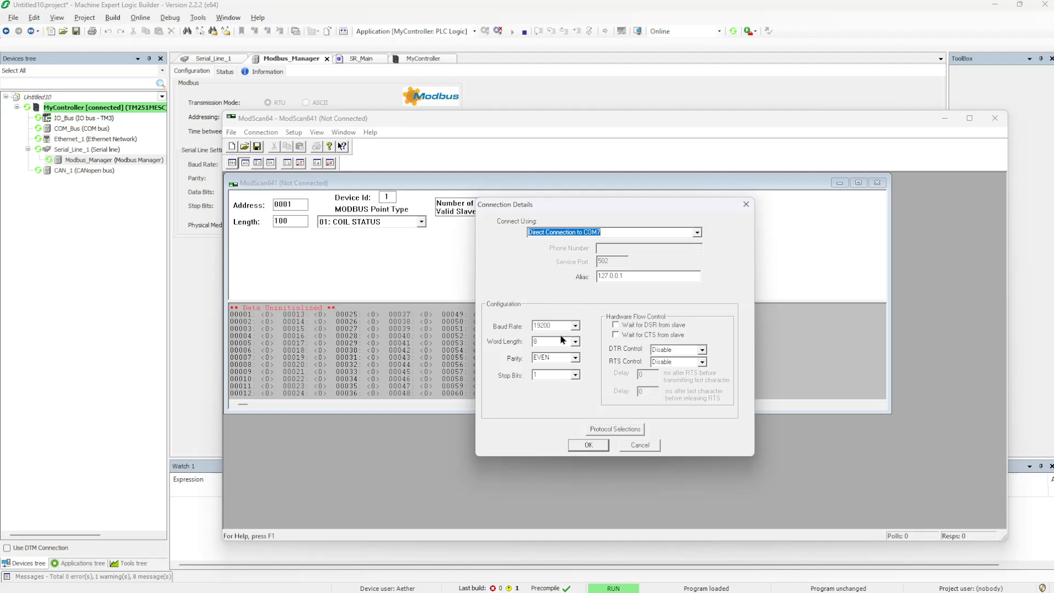
Accept the 8-bit COM7 settings so ModScan64 connects to the controller
{"action": "left_click", "coordinate": [542, 344]}
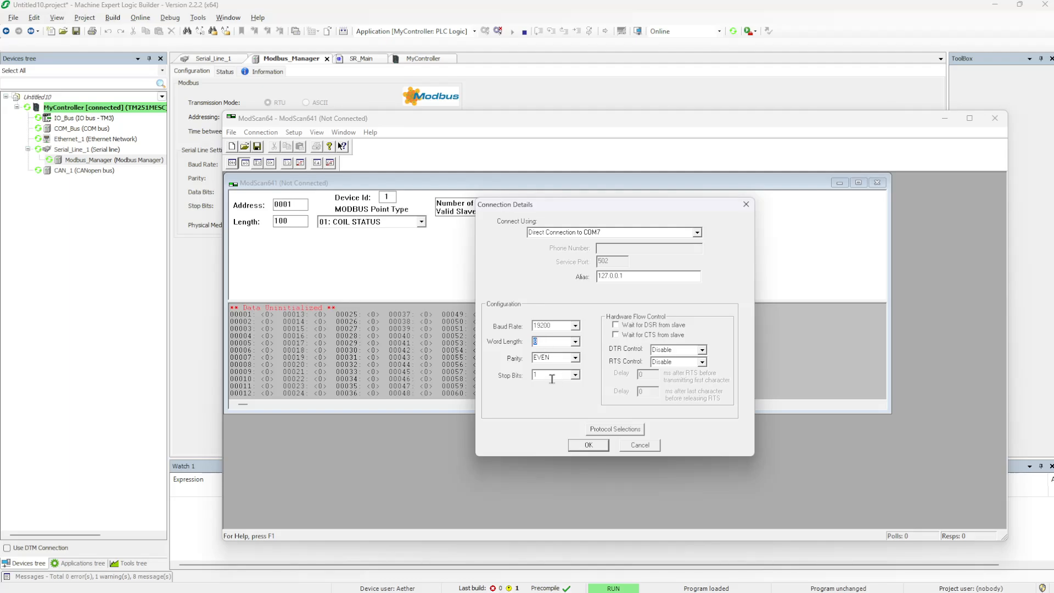
{"action": "left_click", "coordinate": [588, 445]}
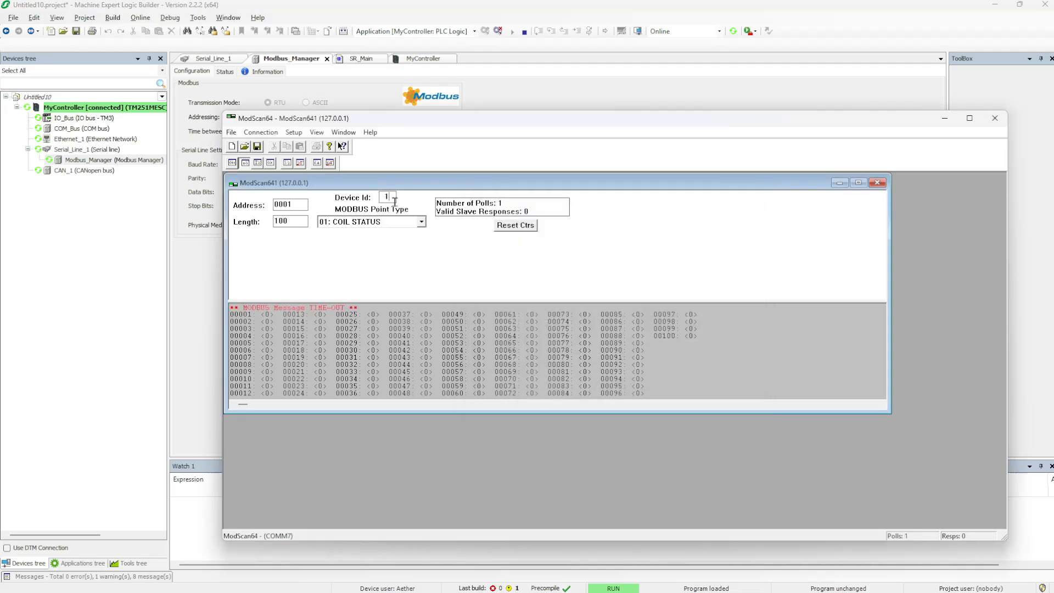
{"action": "key", "text": "alt+Tab"}
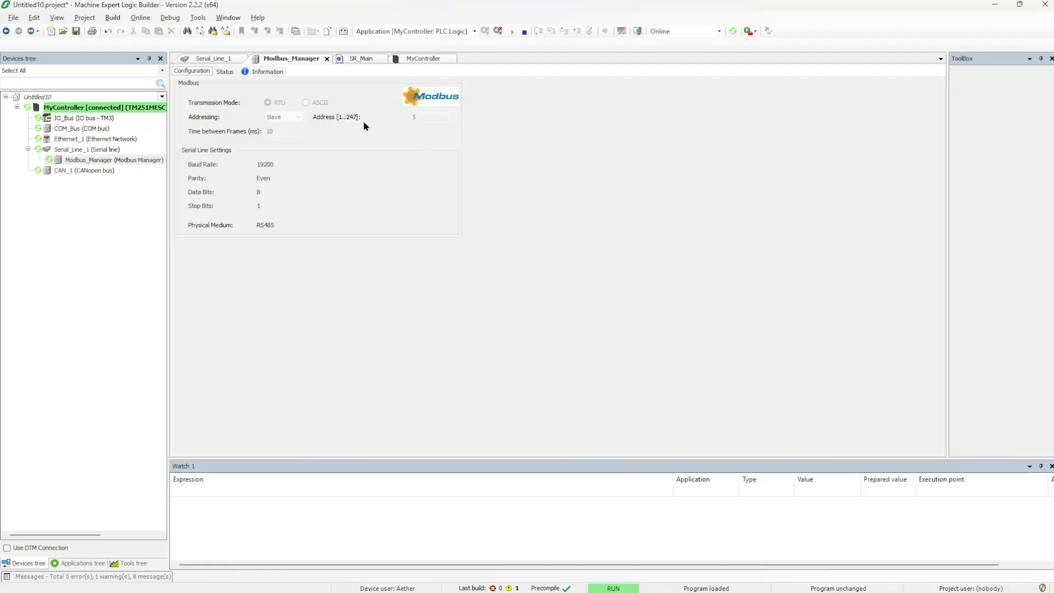
{"action": "key", "text": "alt+Tab"}
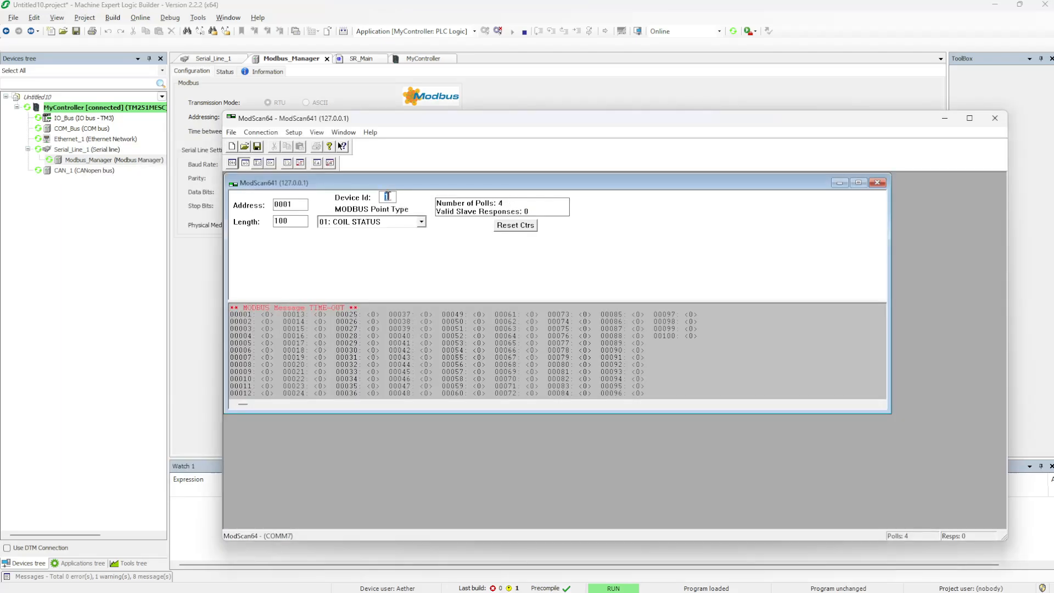
Poll Device Id 5's holding registers (03) and enlarge the data window to show all registers
{"action": "type", "text": "5"}
{"action": "left_click", "coordinate": [421, 221]}
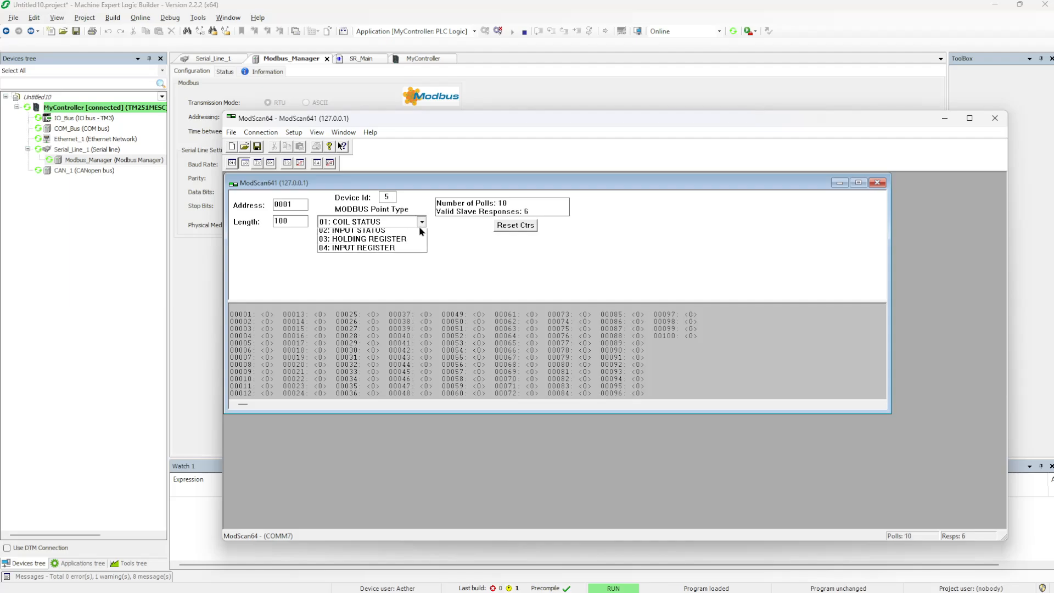
{"action": "left_click", "coordinate": [359, 252]}
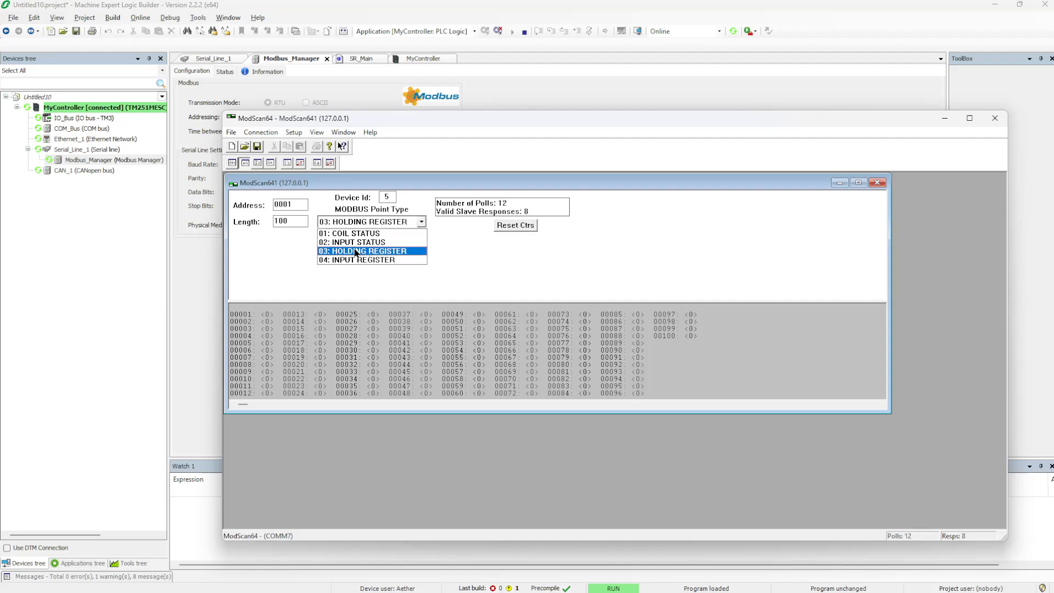
{"action": "left_click", "coordinate": [356, 251]}
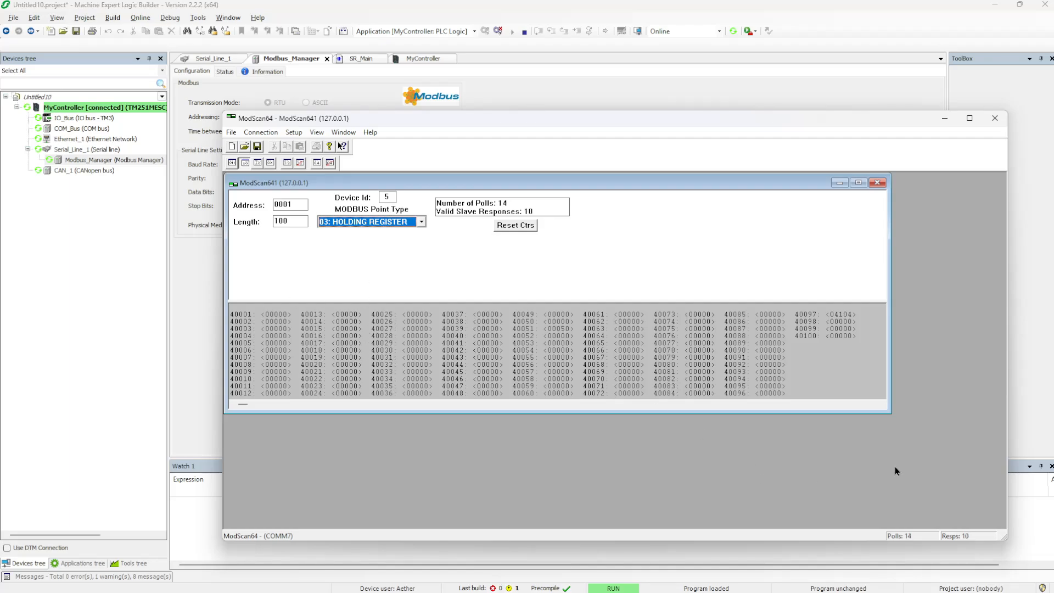
{"action": "left_click_drag", "start_coordinate": [887, 412], "coordinate": [720, 525]}
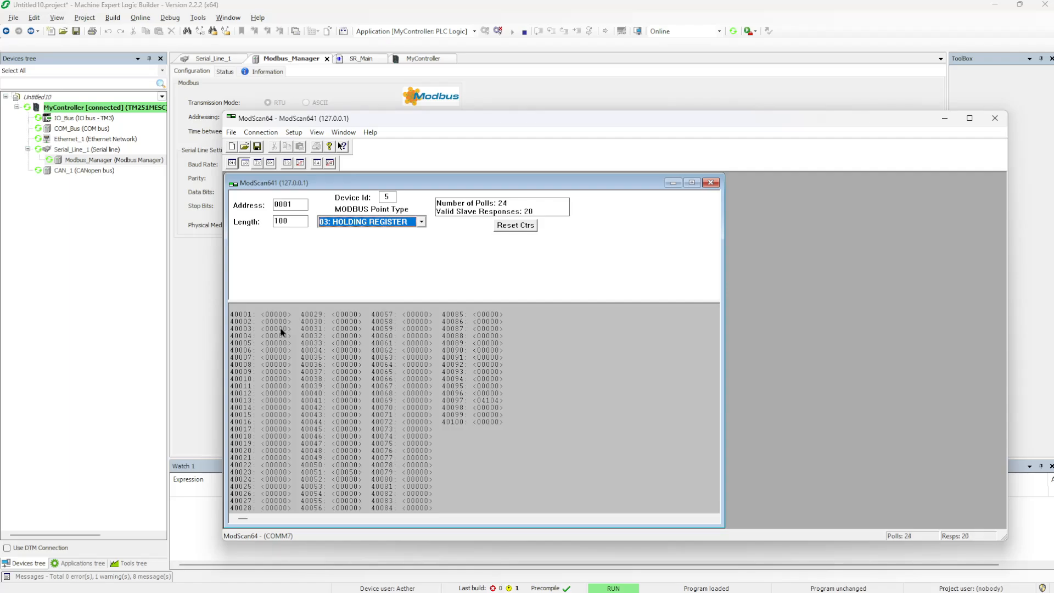
{"action": "key", "text": "alt+Tab"}
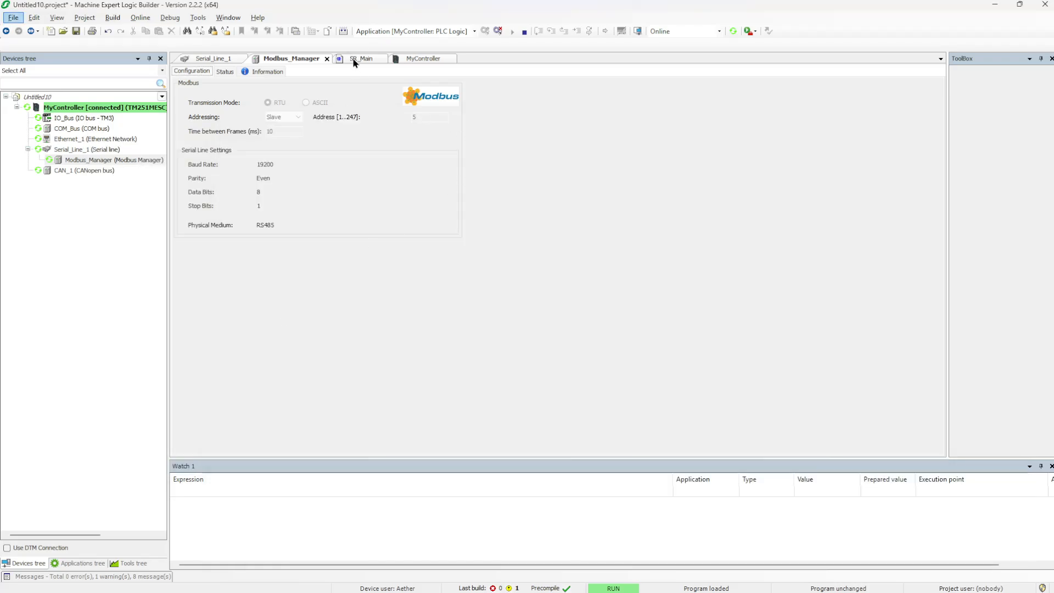
Prepare values 100, 245 and 400 for var_1_MW0, var_2_mw1 and var_10_mw10
{"action": "left_click", "coordinate": [359, 58]}
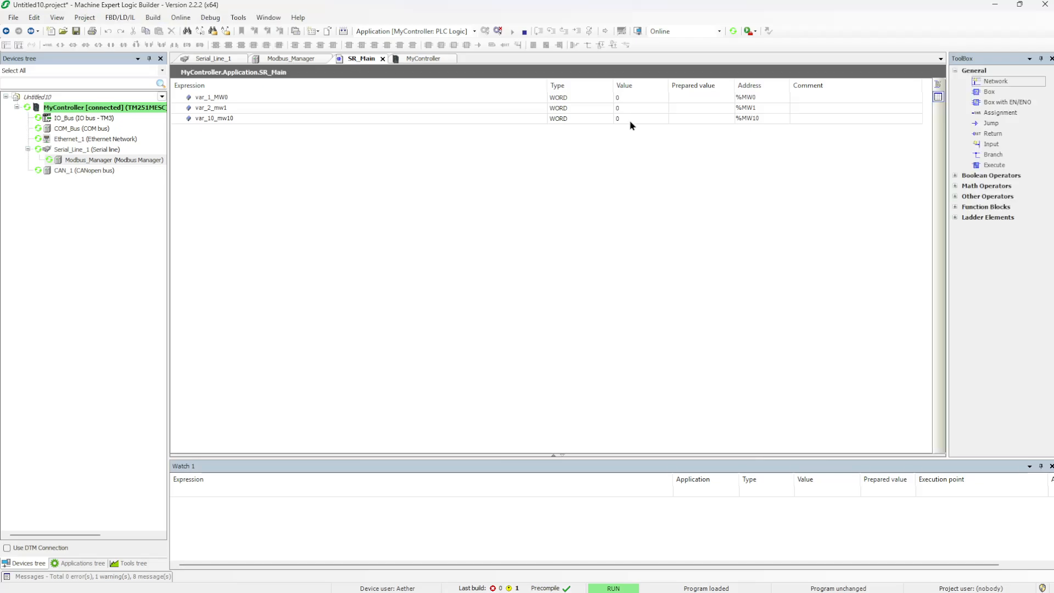
{"action": "double_click", "coordinate": [694, 97]}
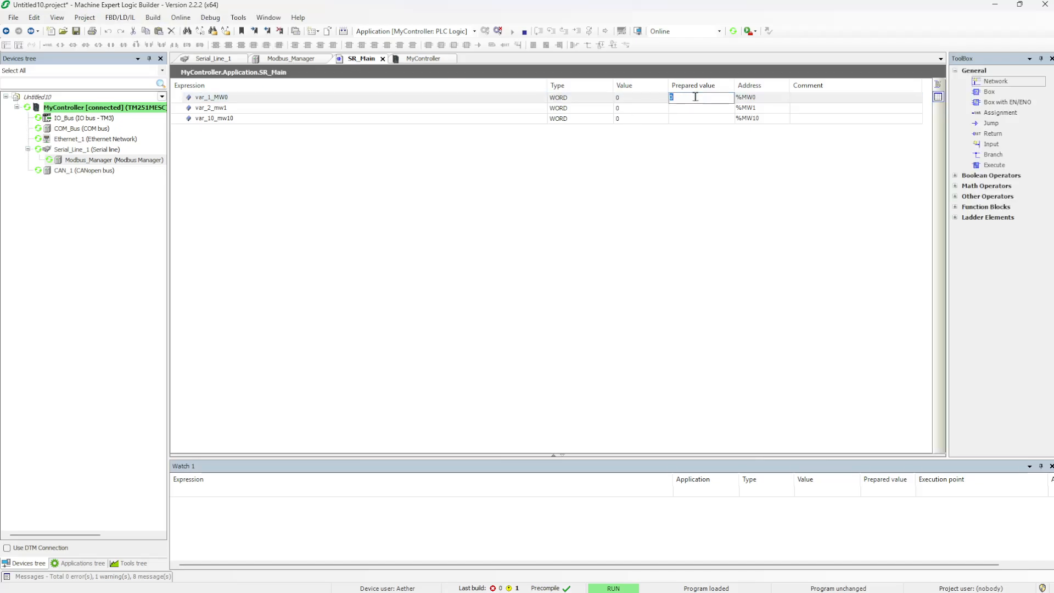
{"action": "type", "text": "100"}
{"action": "key", "text": "Return"}
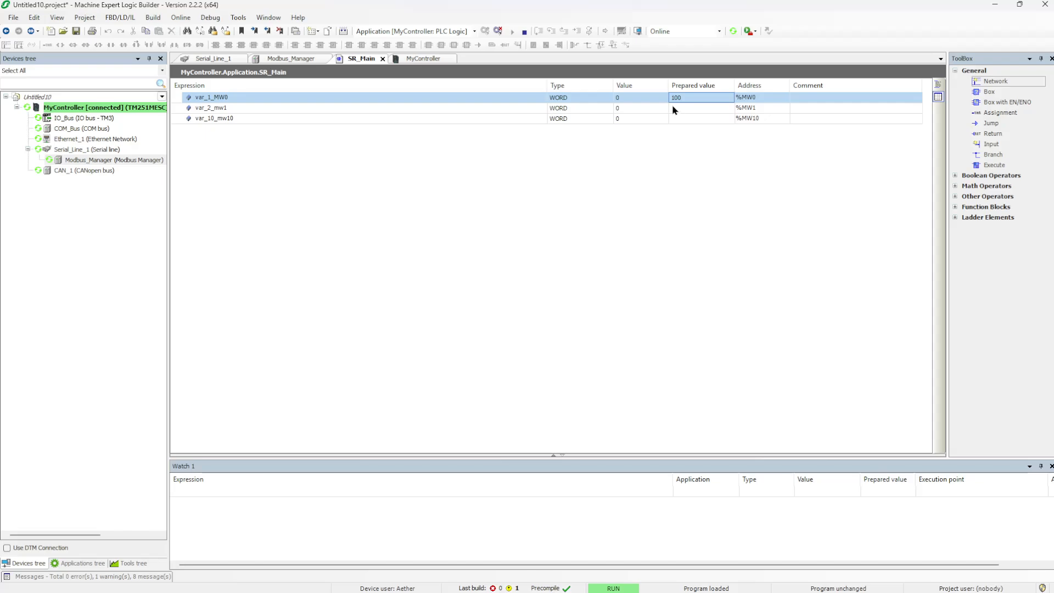
{"action": "double_click", "coordinate": [673, 107]}
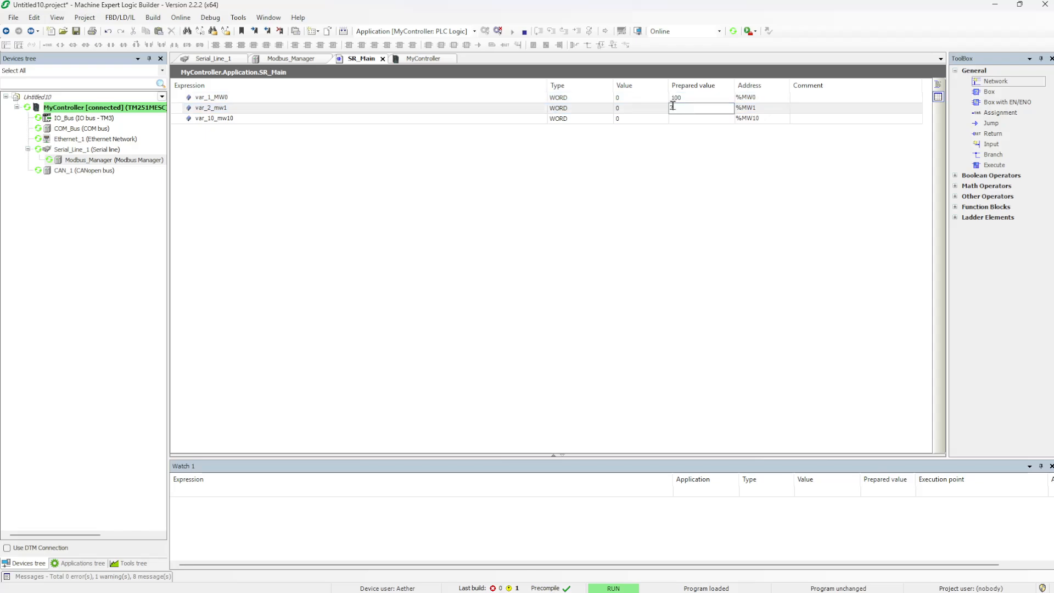
{"action": "key", "text": "Return"}
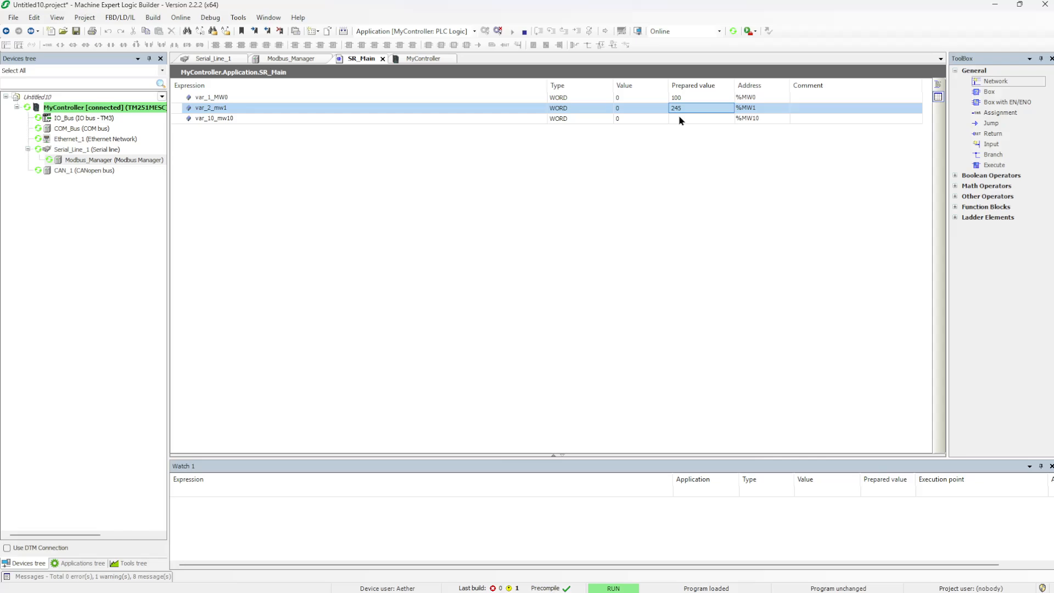
{"action": "double_click", "coordinate": [678, 118]}
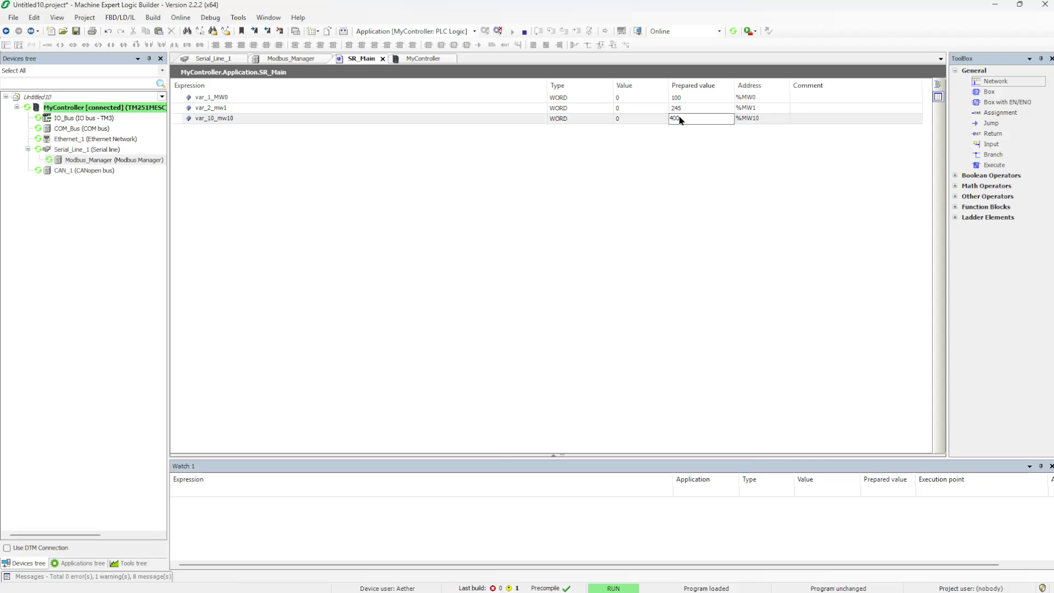
{"action": "key", "text": "Return"}
{"action": "left_click", "coordinate": [683, 134]}
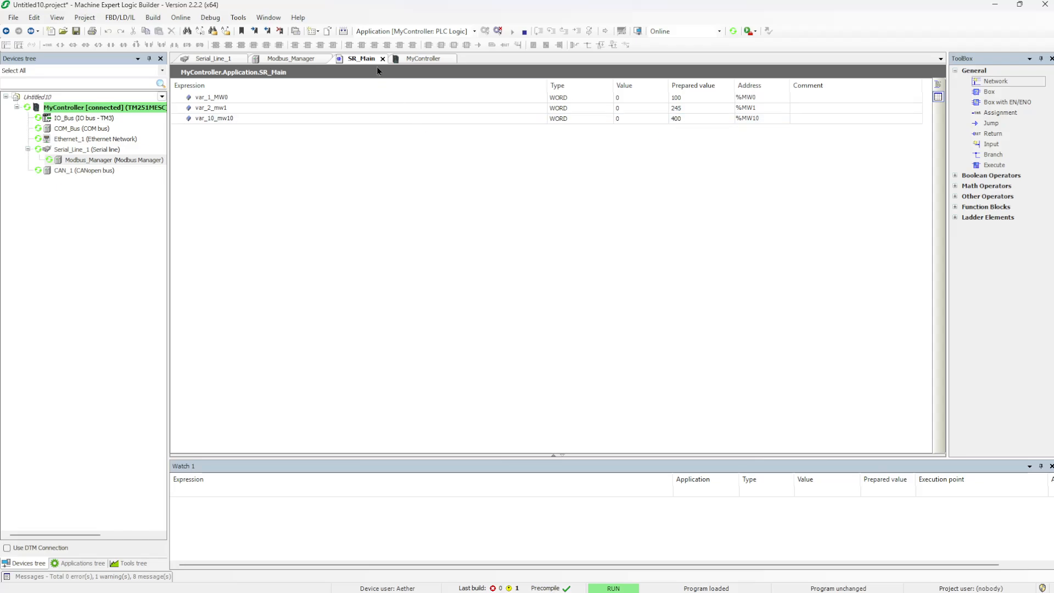
Write the prepared values to the running controller and confirm
{"action": "left_click", "coordinate": [210, 17]}
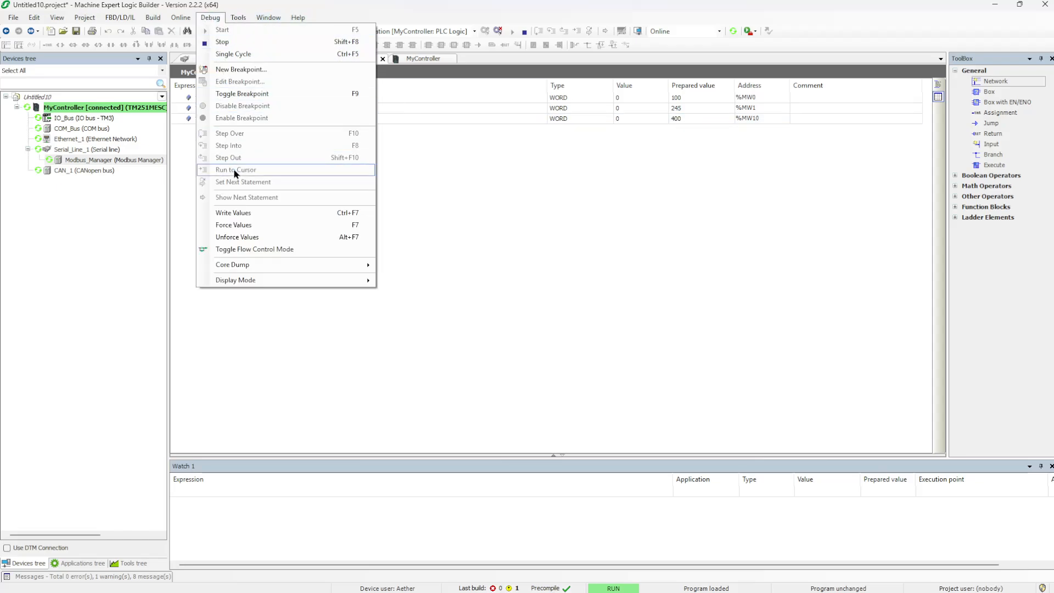
{"action": "left_click", "coordinate": [250, 213]}
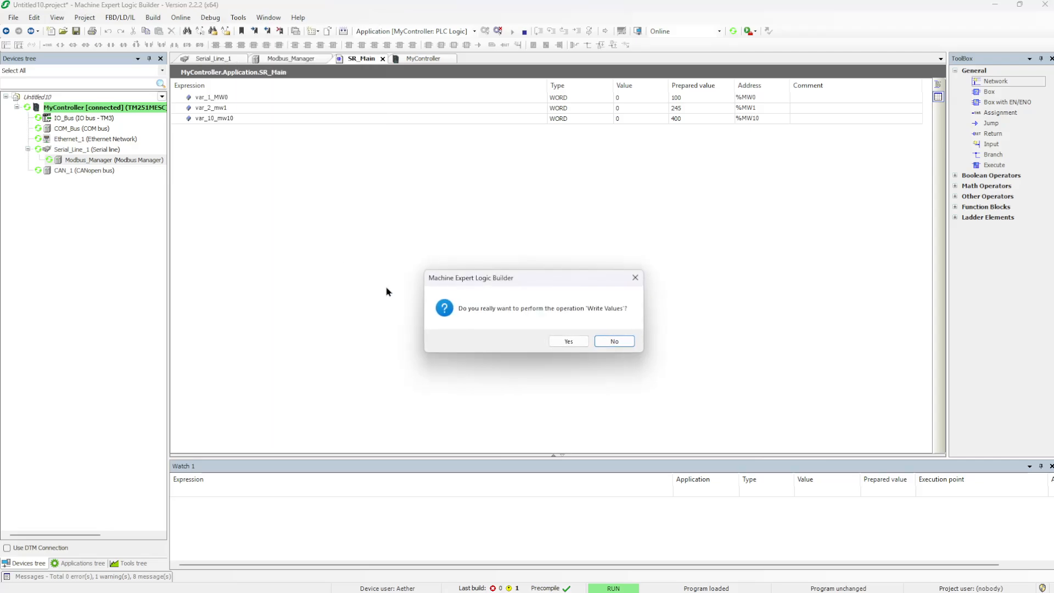
{"action": "left_click", "coordinate": [565, 341]}
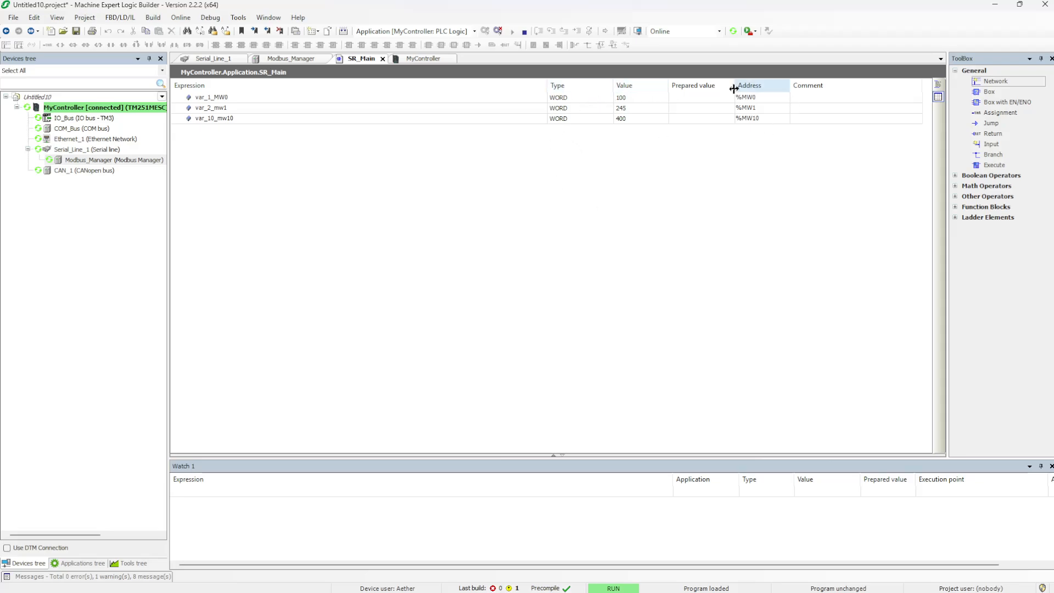
Check that ModScan64 registers 40001=100, 40002=245 and 40011=400 match the Logic Builder watch values
{"action": "key", "text": "alt+Tab"}
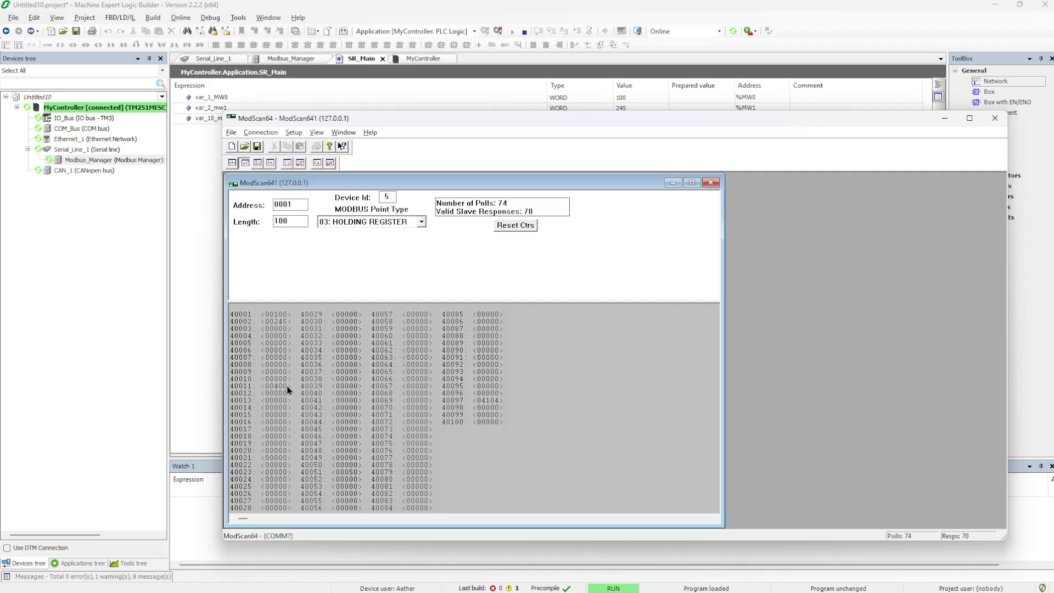
{"action": "key", "text": "alt+Tab"}
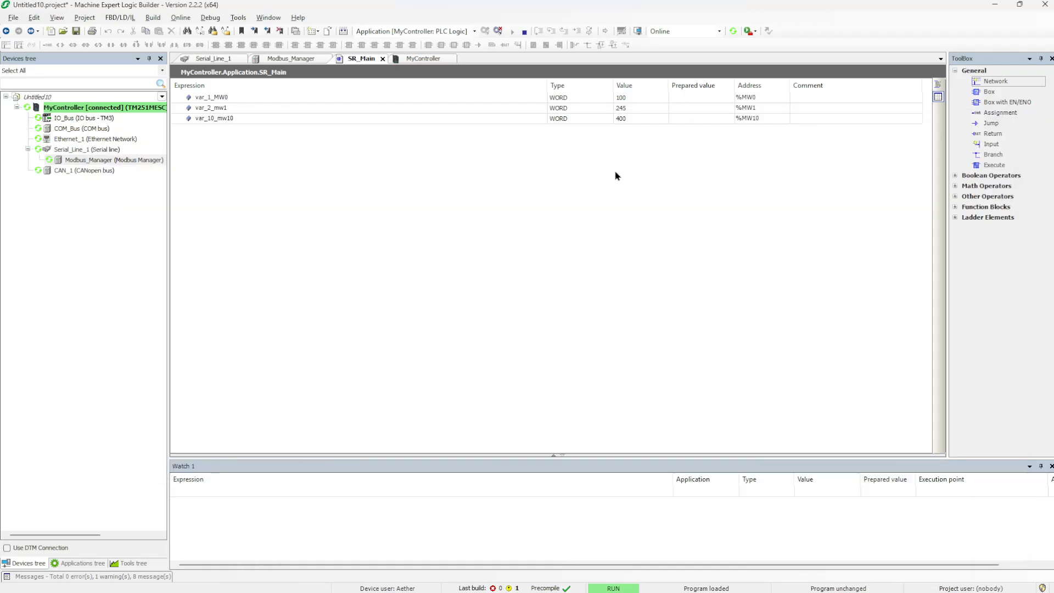
{"action": "key", "text": "alt+Tab"}
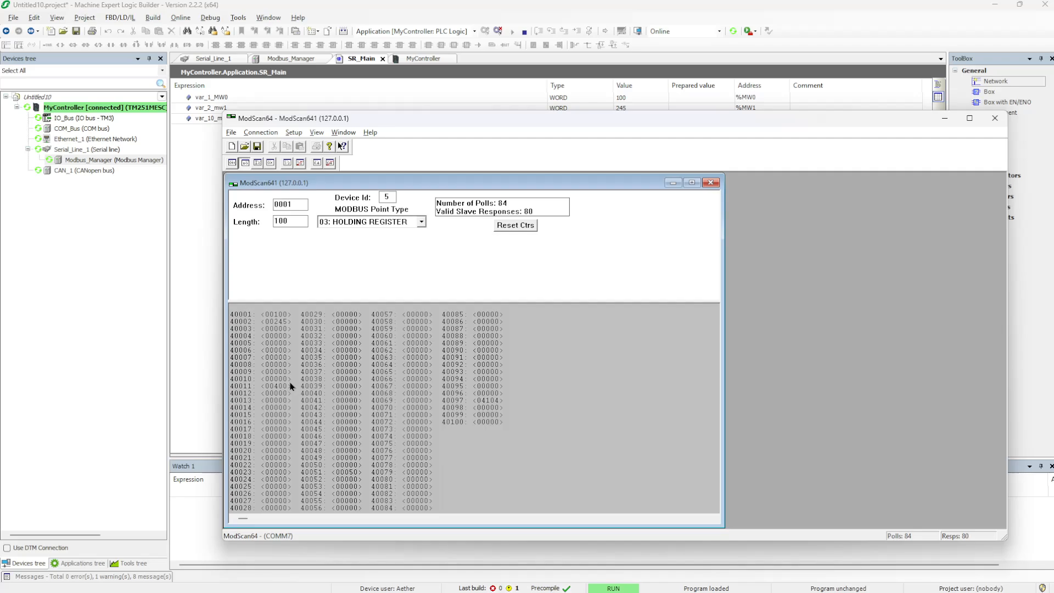
Write 500 to register 40011 from ModScan64 and confirm var_10_mw10 shows 500 in Logic Builder
{"action": "double_click", "coordinate": [275, 389]}
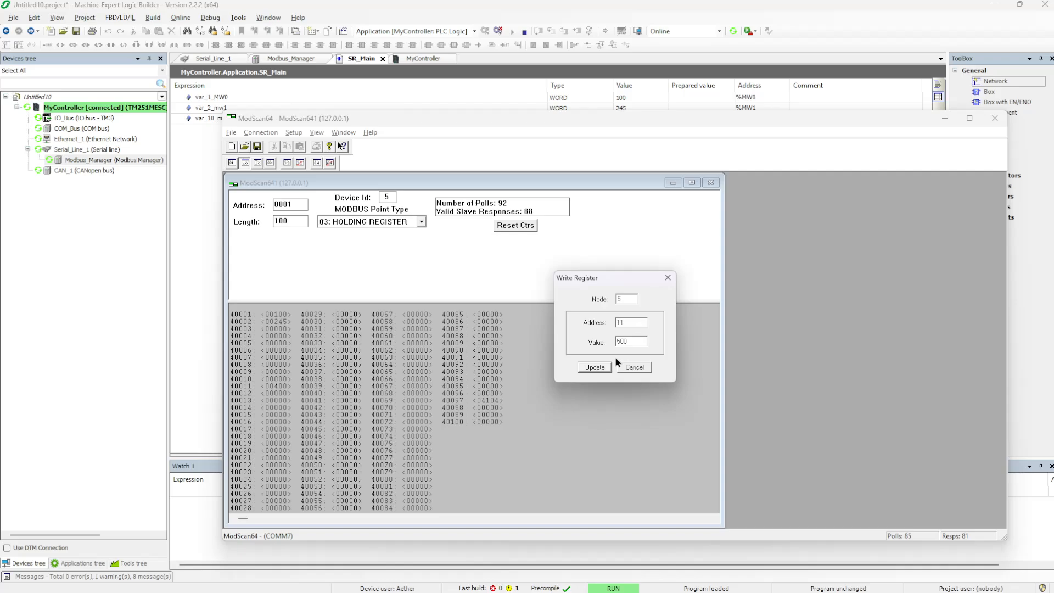
{"action": "left_click", "coordinate": [597, 368]}
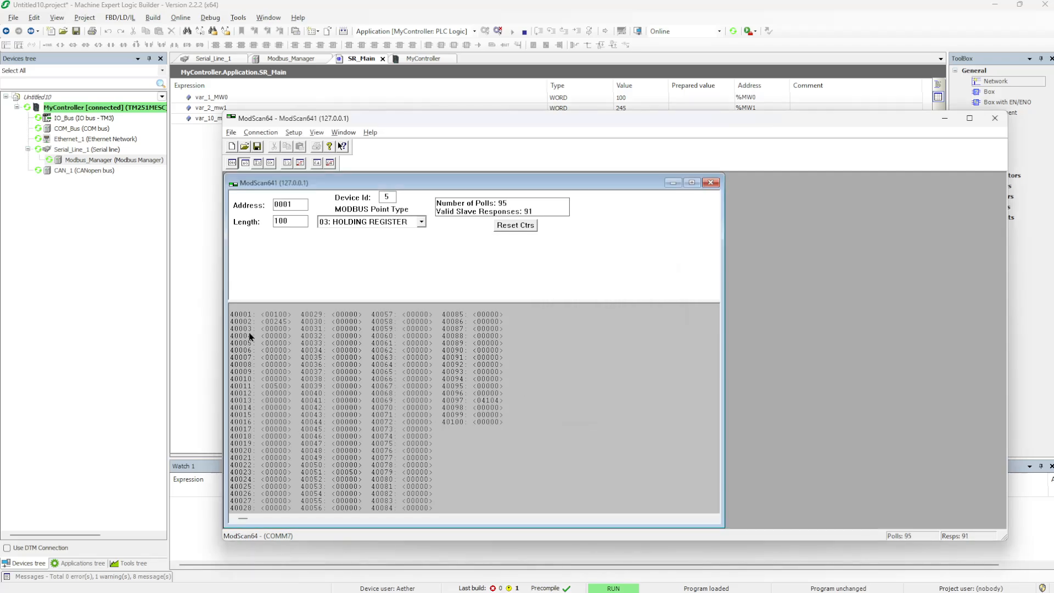
{"action": "key", "text": "alt+Tab"}
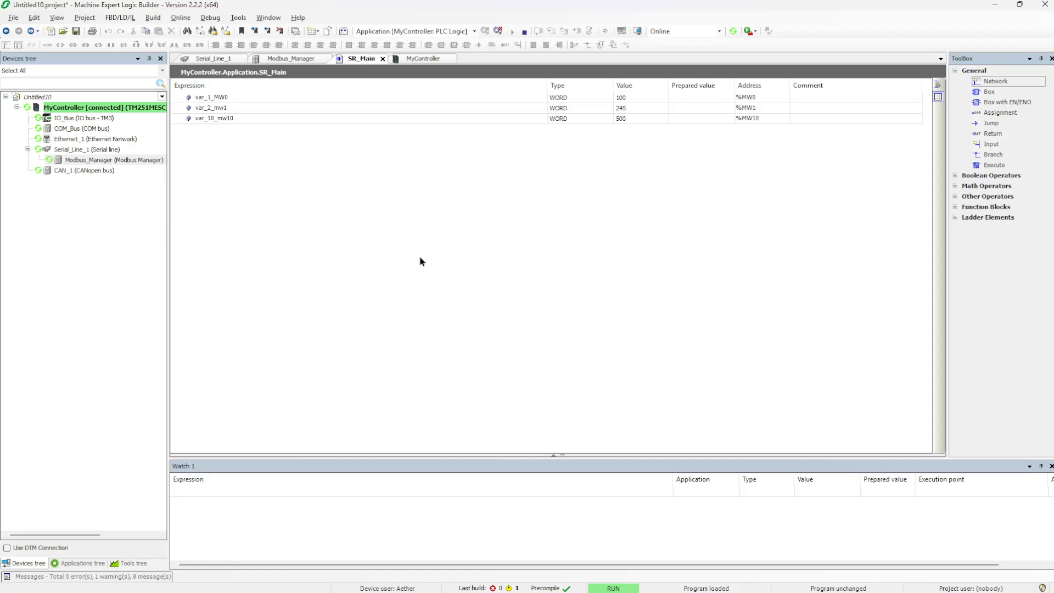
{"action": "key", "text": "alt+Tab"}
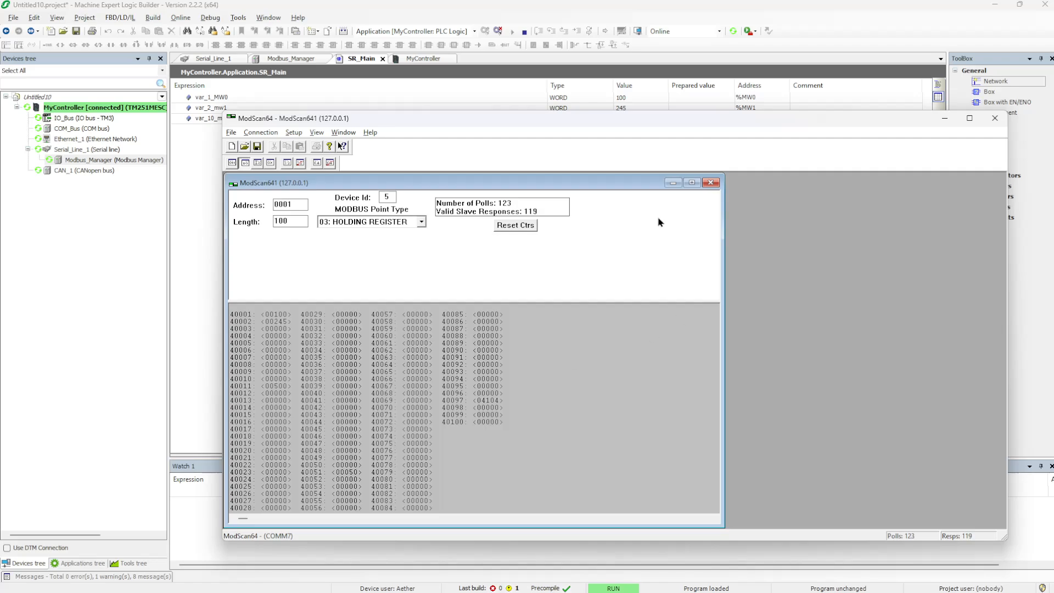
{"action": "left_click_drag", "start_coordinate": [706, 122], "coordinate": [640, 118]}
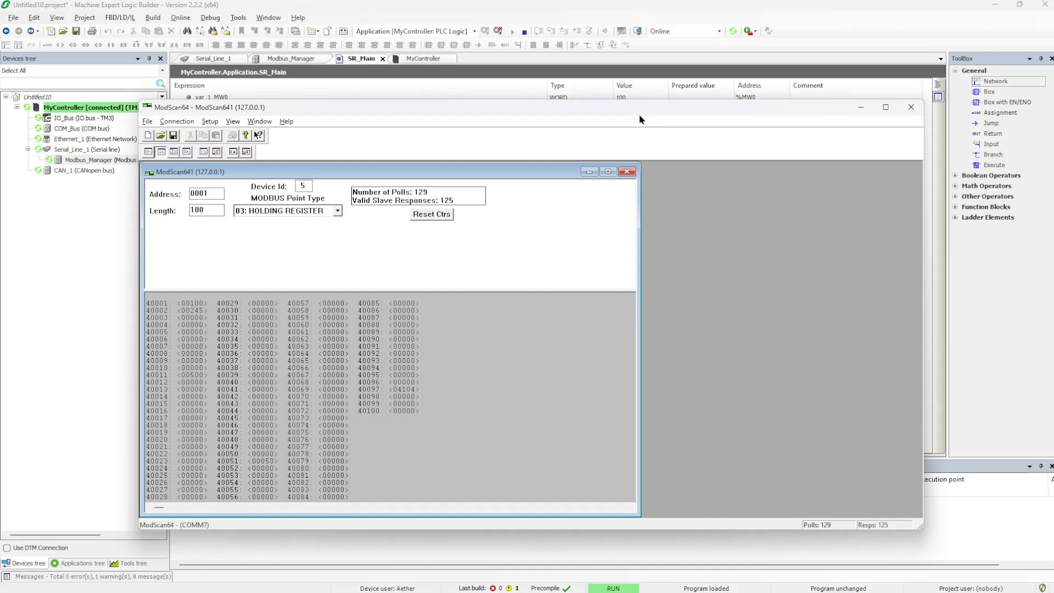
{"action": "left_click_drag", "start_coordinate": [639, 120], "coordinate": [581, 75]}
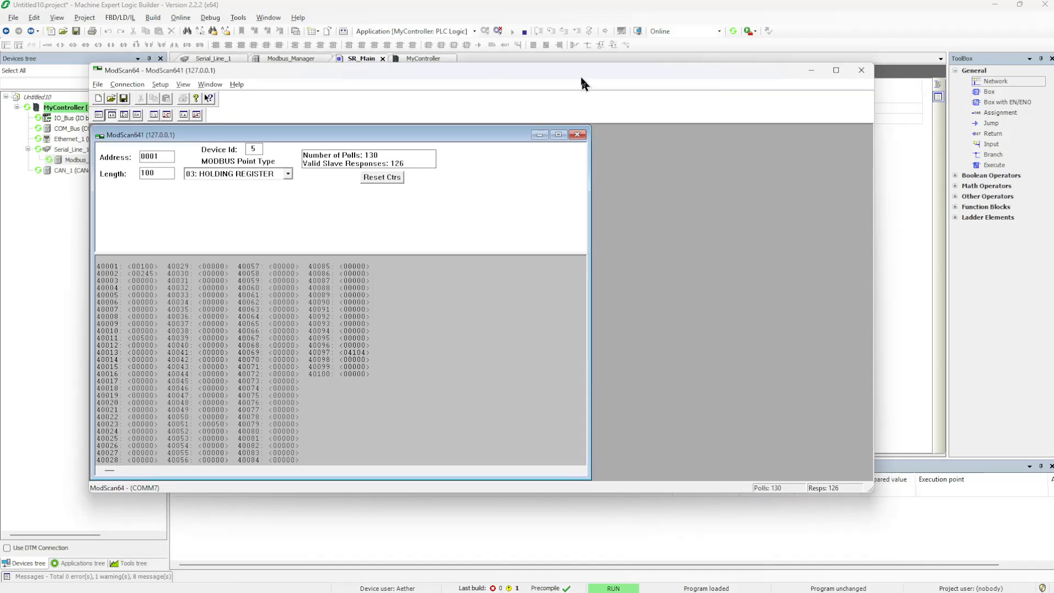
{"action": "left_click", "coordinate": [817, 74]}
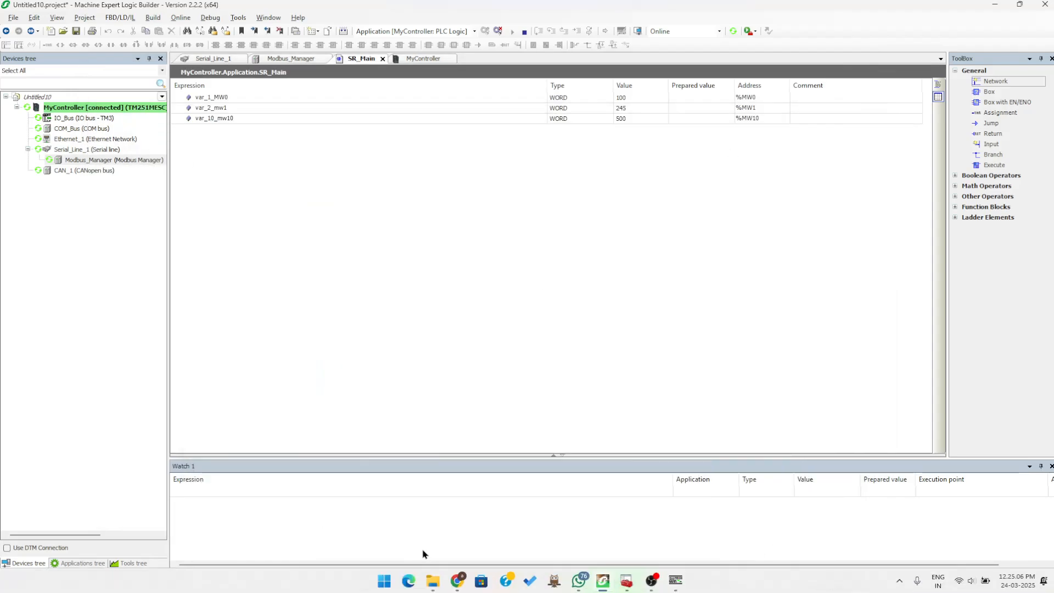
Bring up the Chrome DroidCam feed showing the serial adapter's wired green terminal block
{"action": "left_click", "coordinate": [457, 580]}
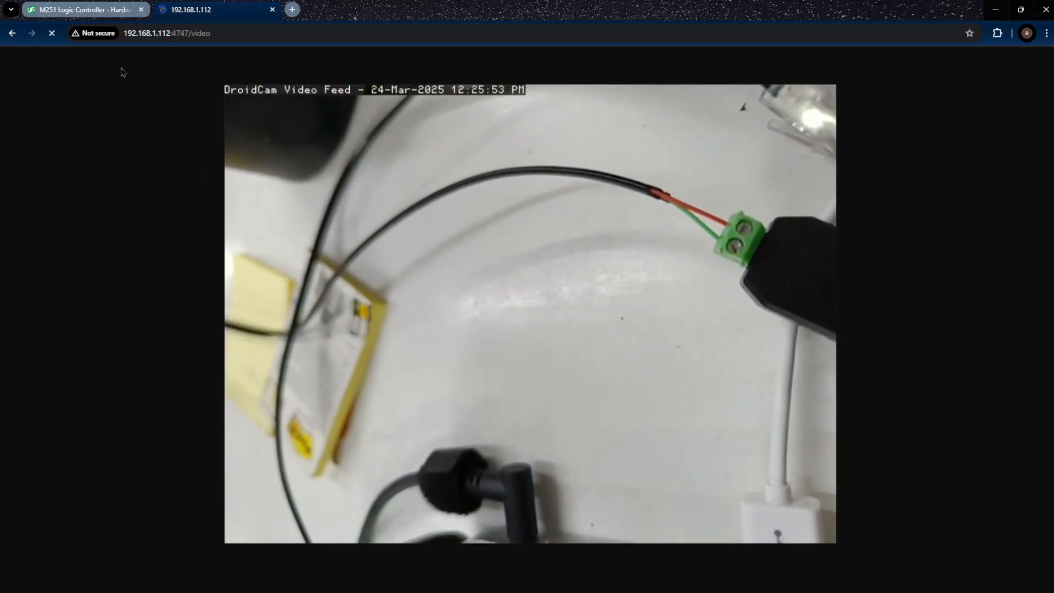
{"action": "left_click", "coordinate": [82, 13]}
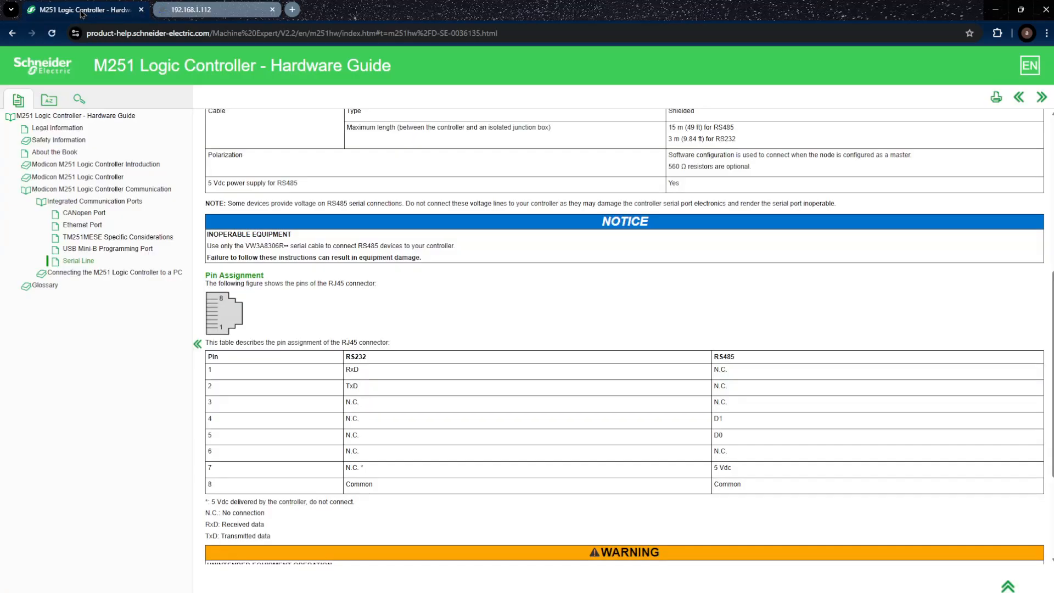
{"action": "scroll", "coordinate": [404, 396], "scroll_direction": "down", "scroll_amount": 1}
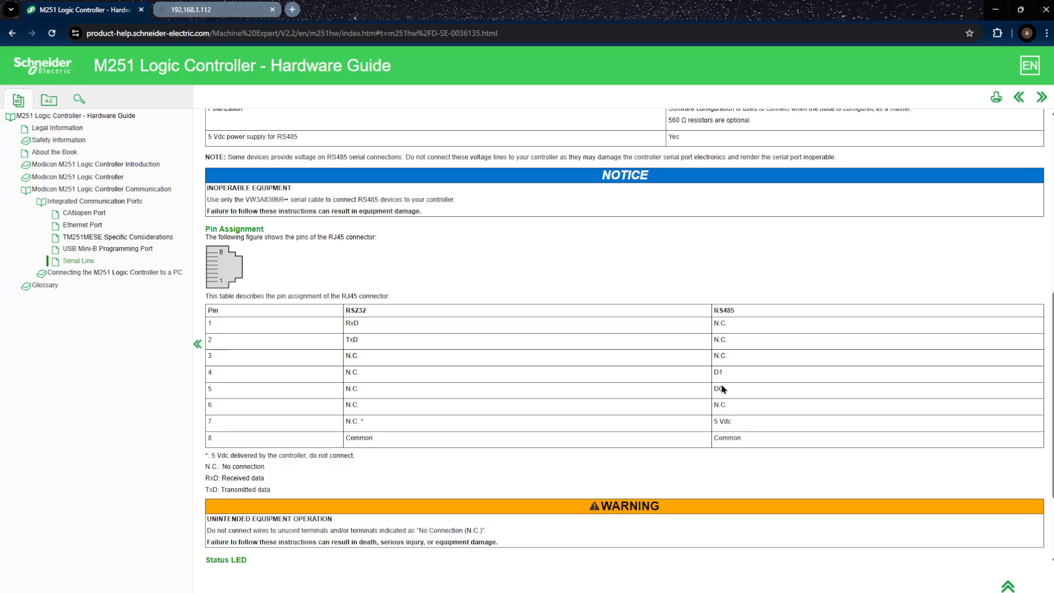
{"action": "left_click", "coordinate": [211, 12]}
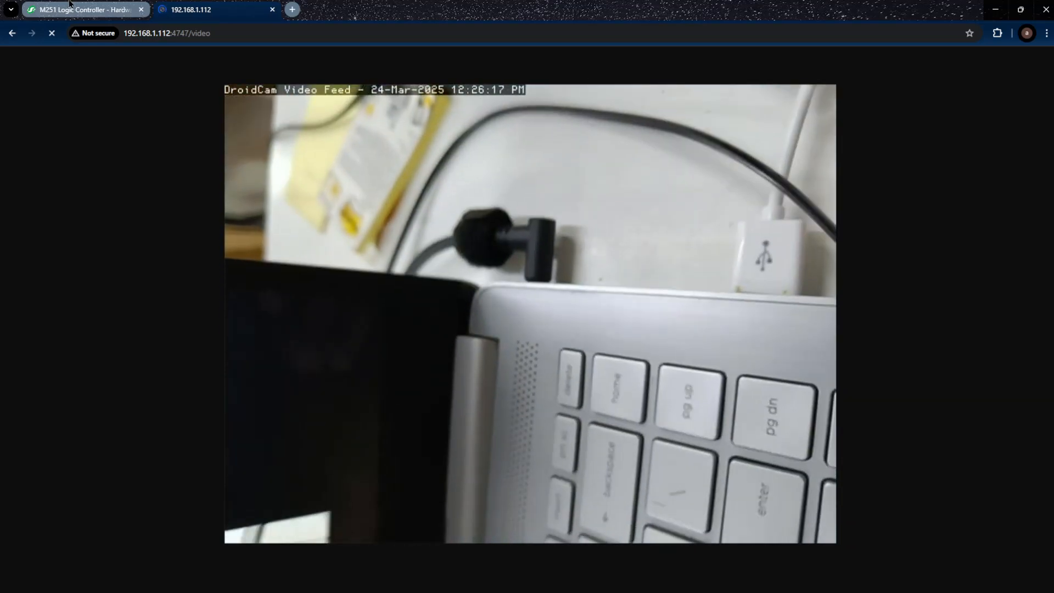
{"action": "left_click", "coordinate": [64, 9]}
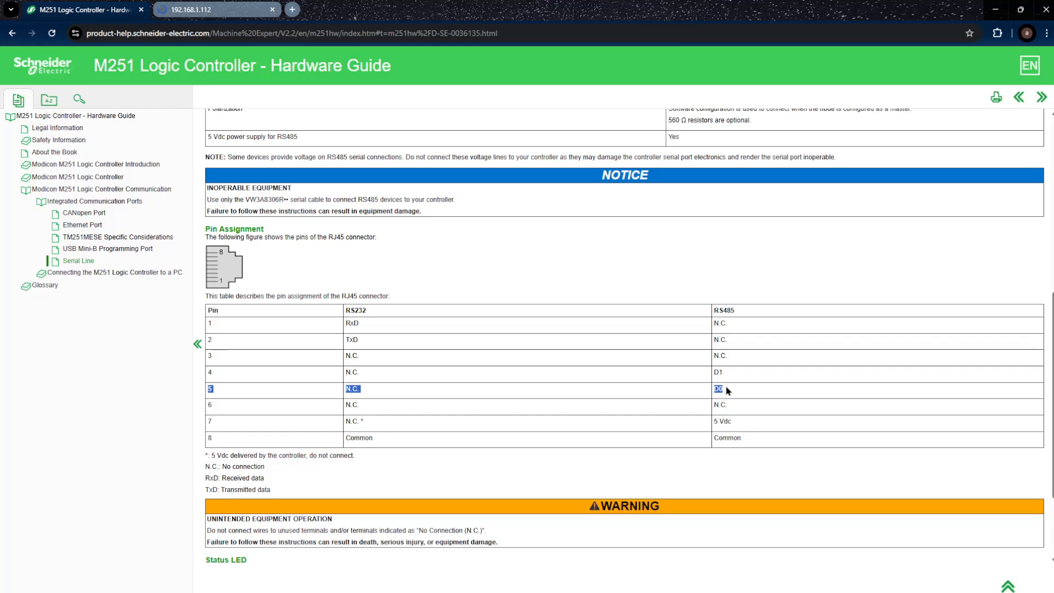
{"action": "left_click", "coordinate": [237, 11]}
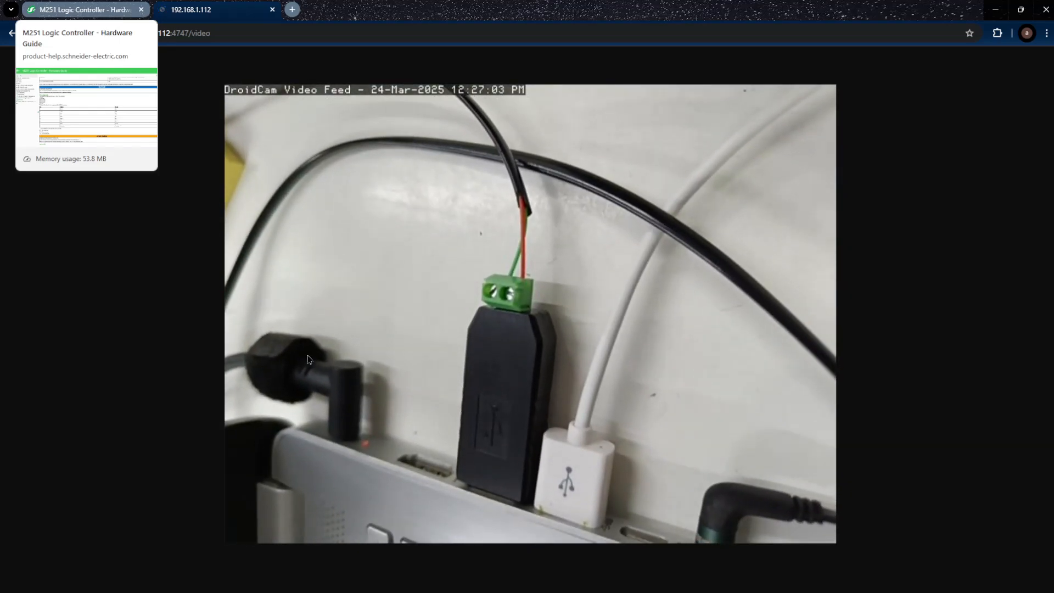
Confirm Device Manager lists the Prolific USB-to-Serial Comm Port on COM7, then minimize it
{"action": "mouse_move", "coordinate": [612, 588]}
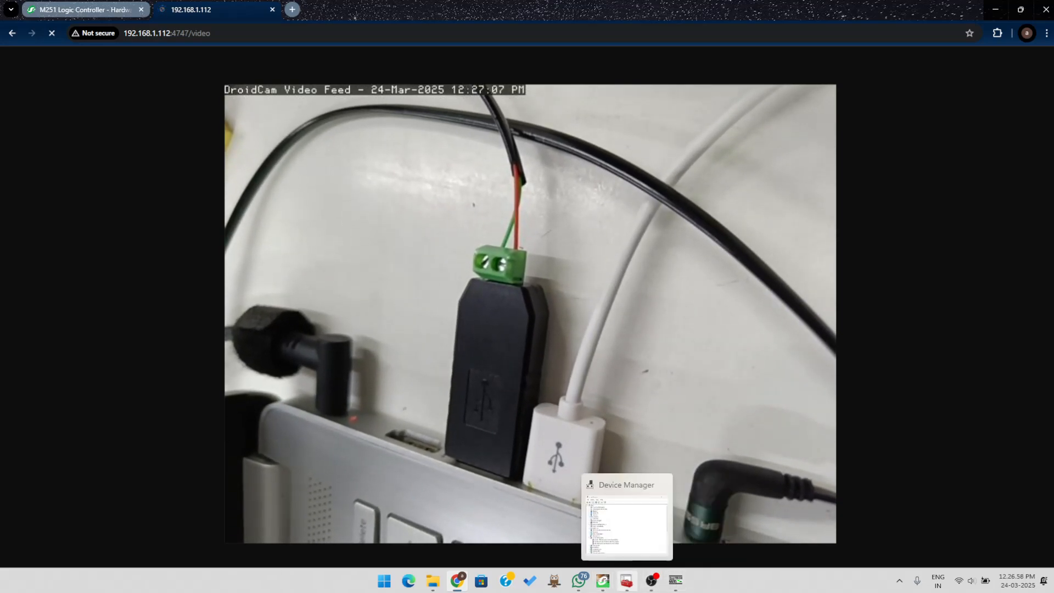
{"action": "left_click", "coordinate": [626, 581]}
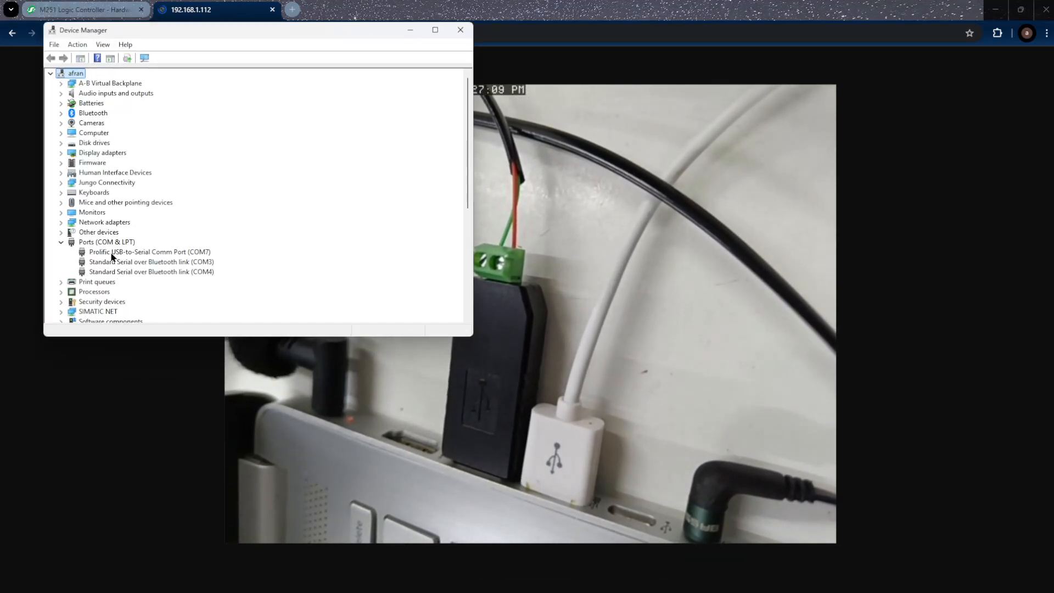
{"action": "left_click", "coordinate": [181, 252]}
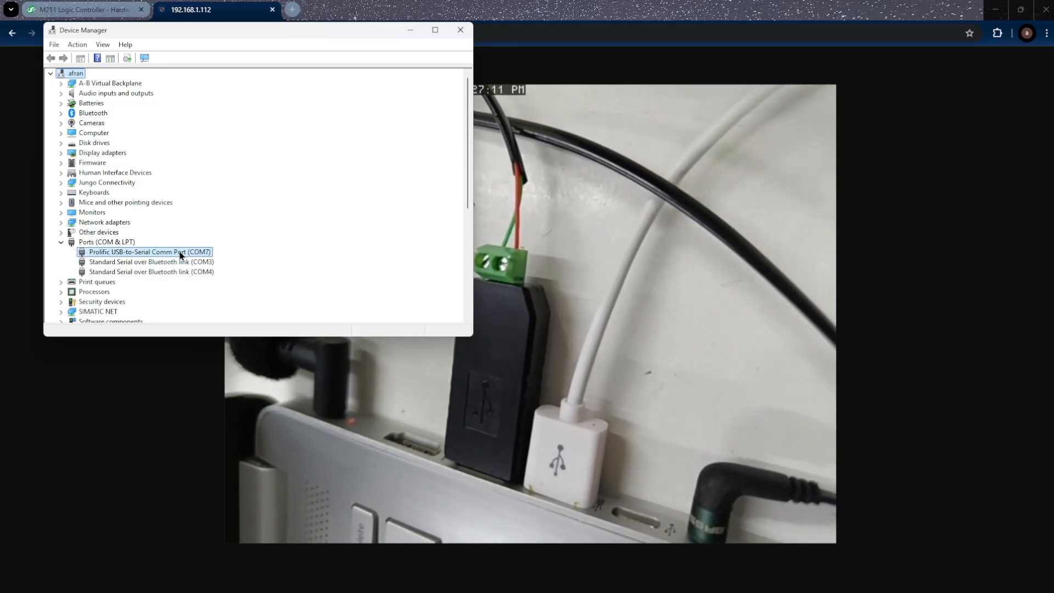
{"action": "left_click", "coordinate": [416, 30]}
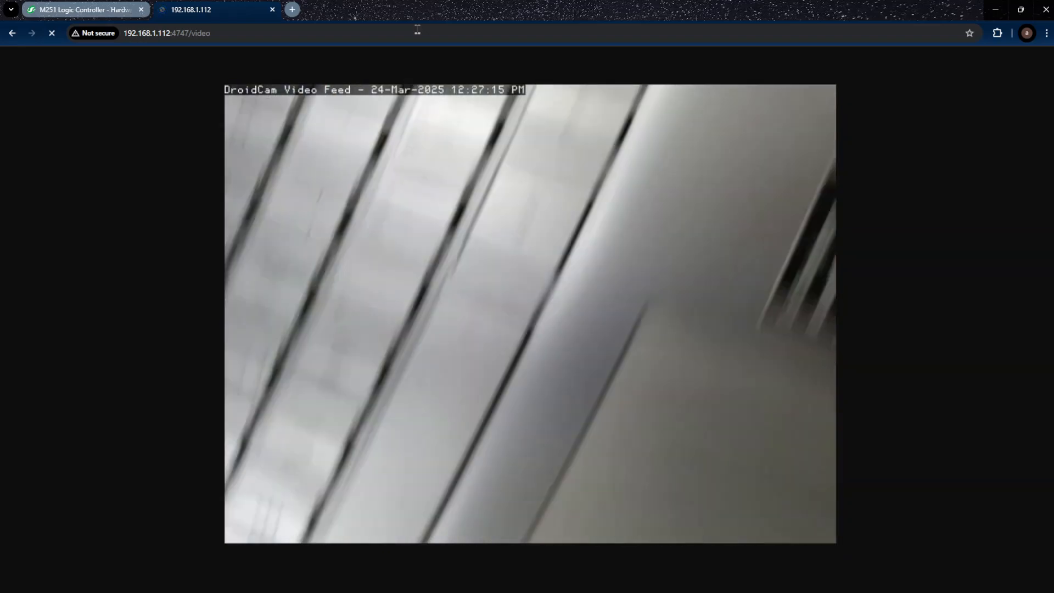
{"action": "key", "text": "alt+Tab"}
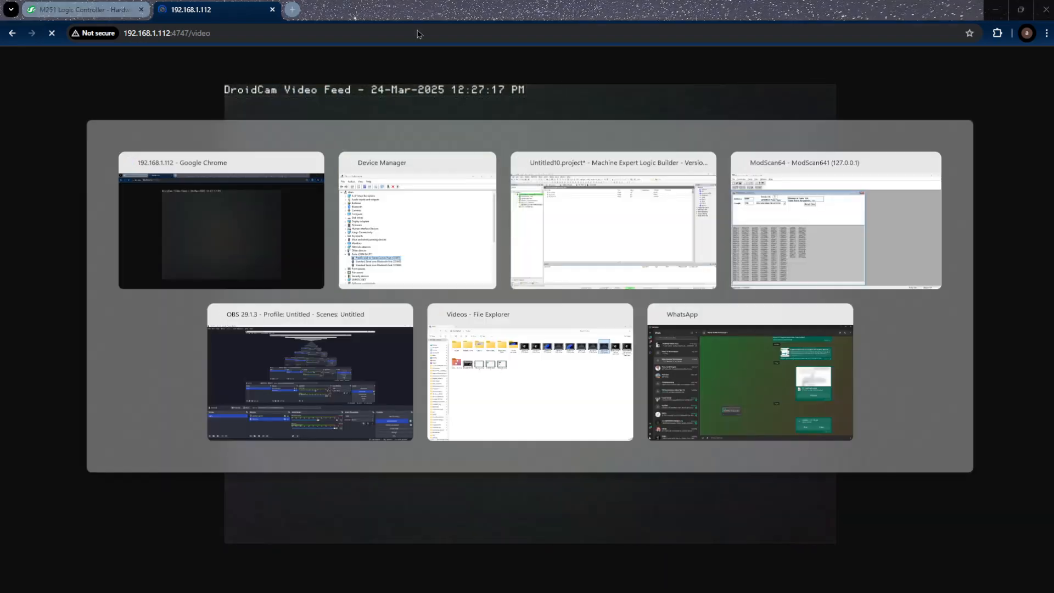
Pass through Machine Expert Logic Builder and bring the recording OBS Studio window forward
{"action": "key", "text": "alt+Tab"}
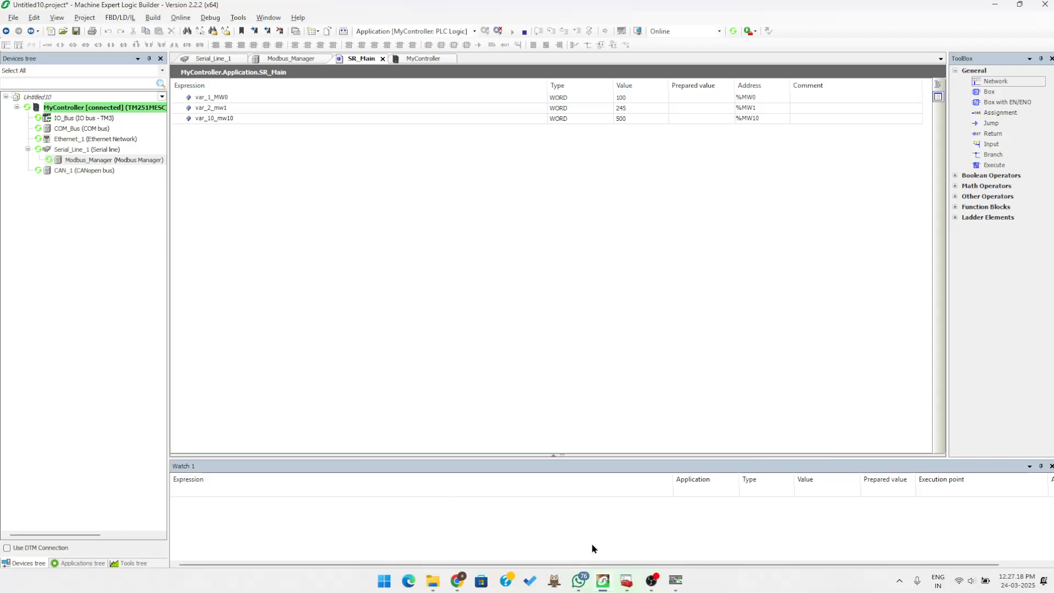
{"action": "left_click", "coordinate": [651, 582]}
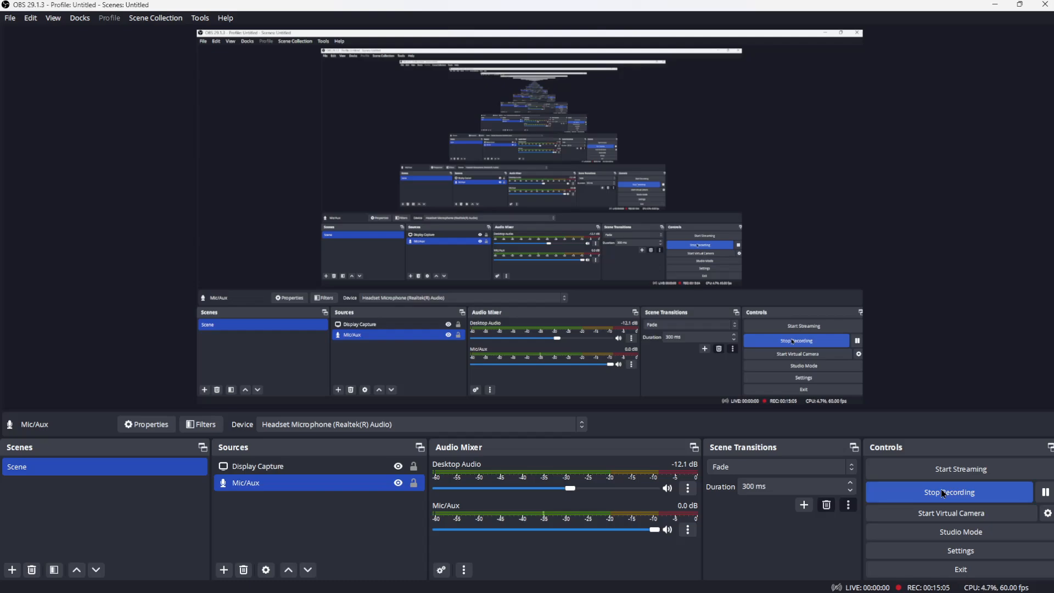